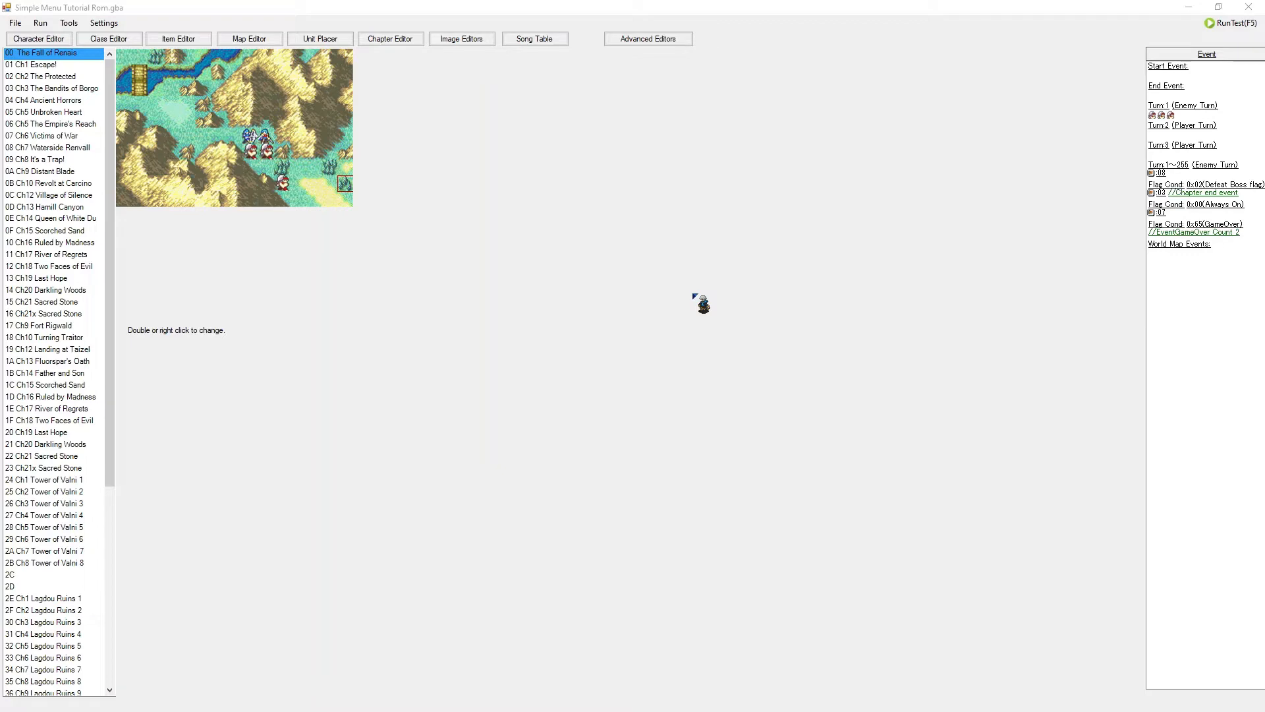
Run the tutorial ROM in the VisualBoyAdvance emulator for a test play
left_click_drag(695, 295, 252, 170)
left_click(558, 400)
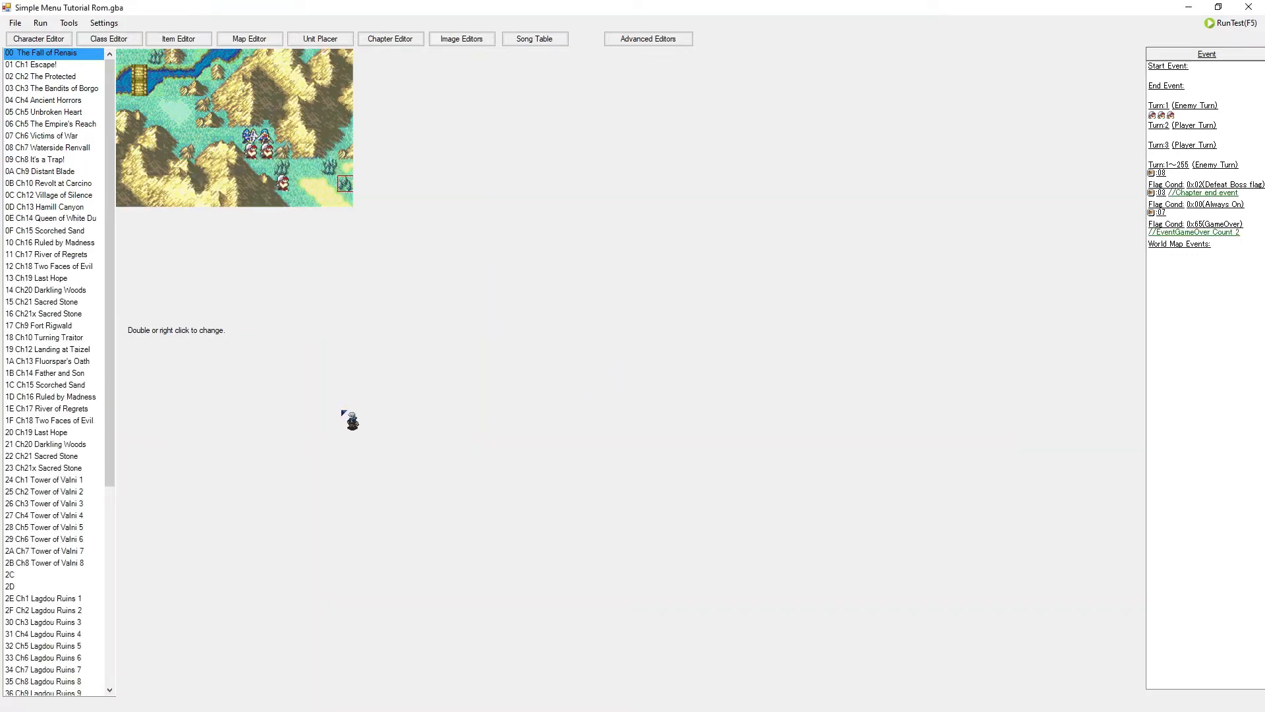
left_click(40, 23)
left_click(132, 42)
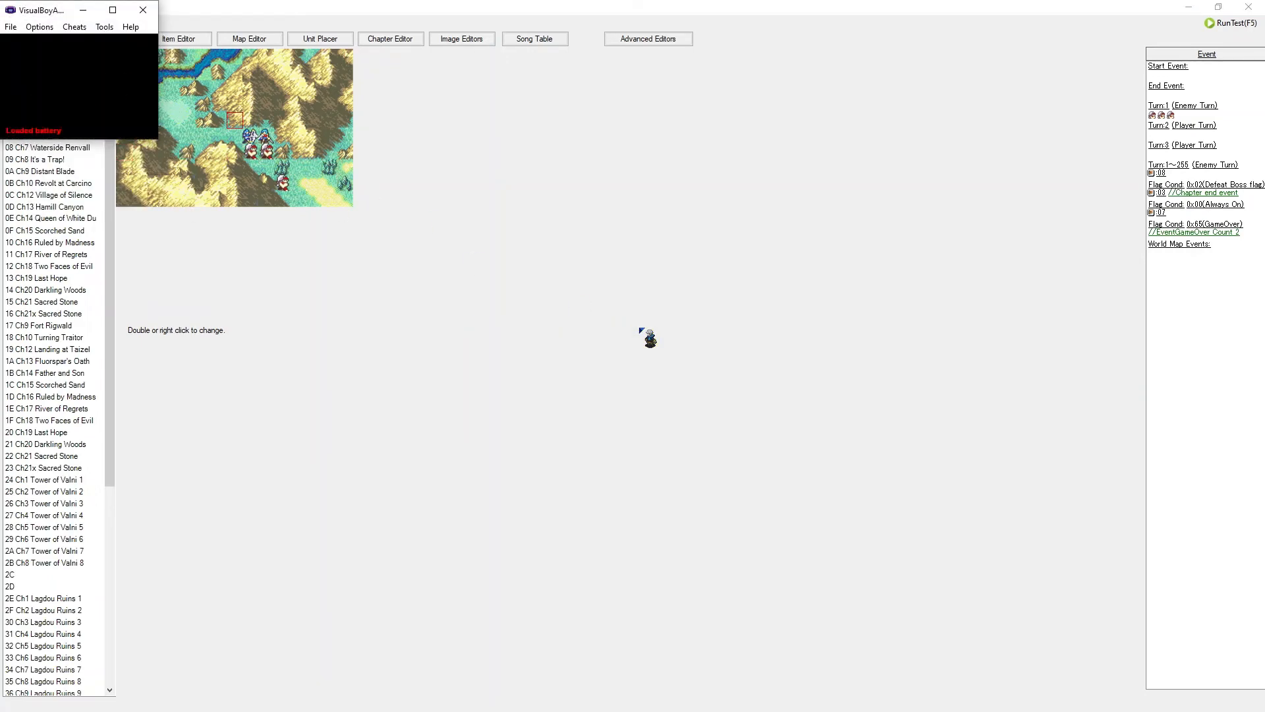
Restart the Ch 1: Escape! save in the game and maximize the emulator window
key("Return")
key("Return")
key("Down")
key("z")
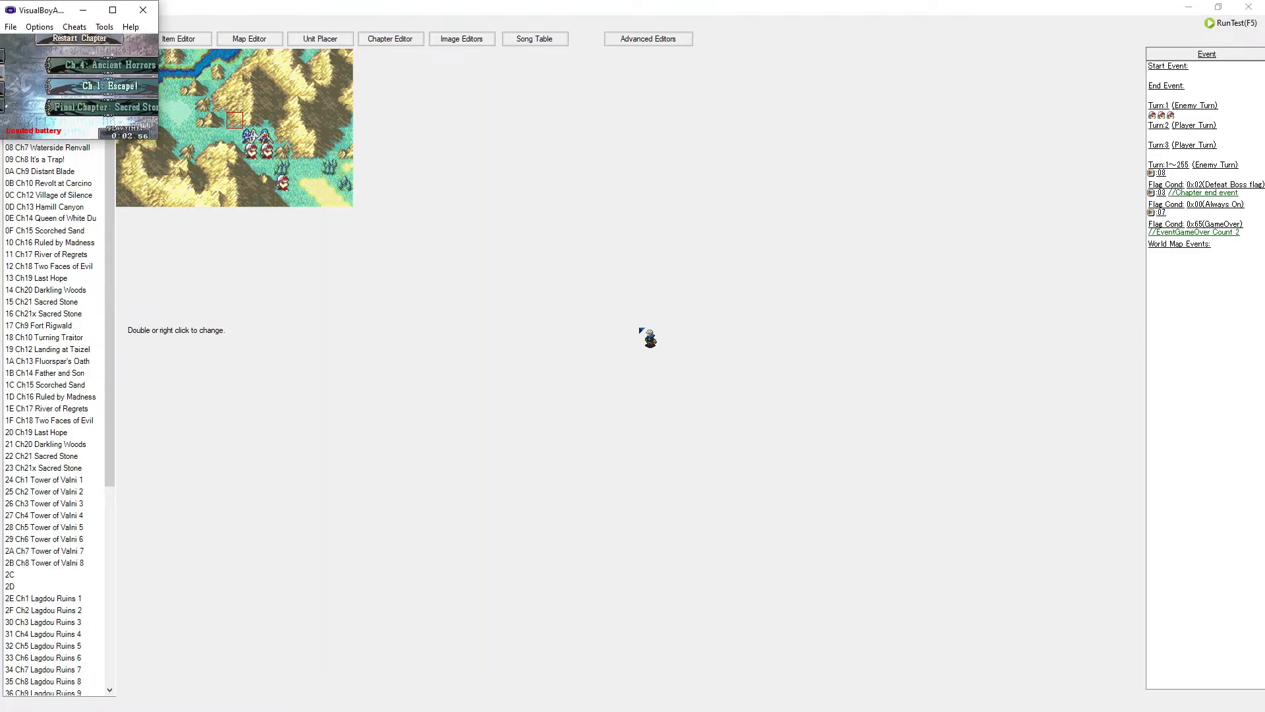
key("z")
key("z")
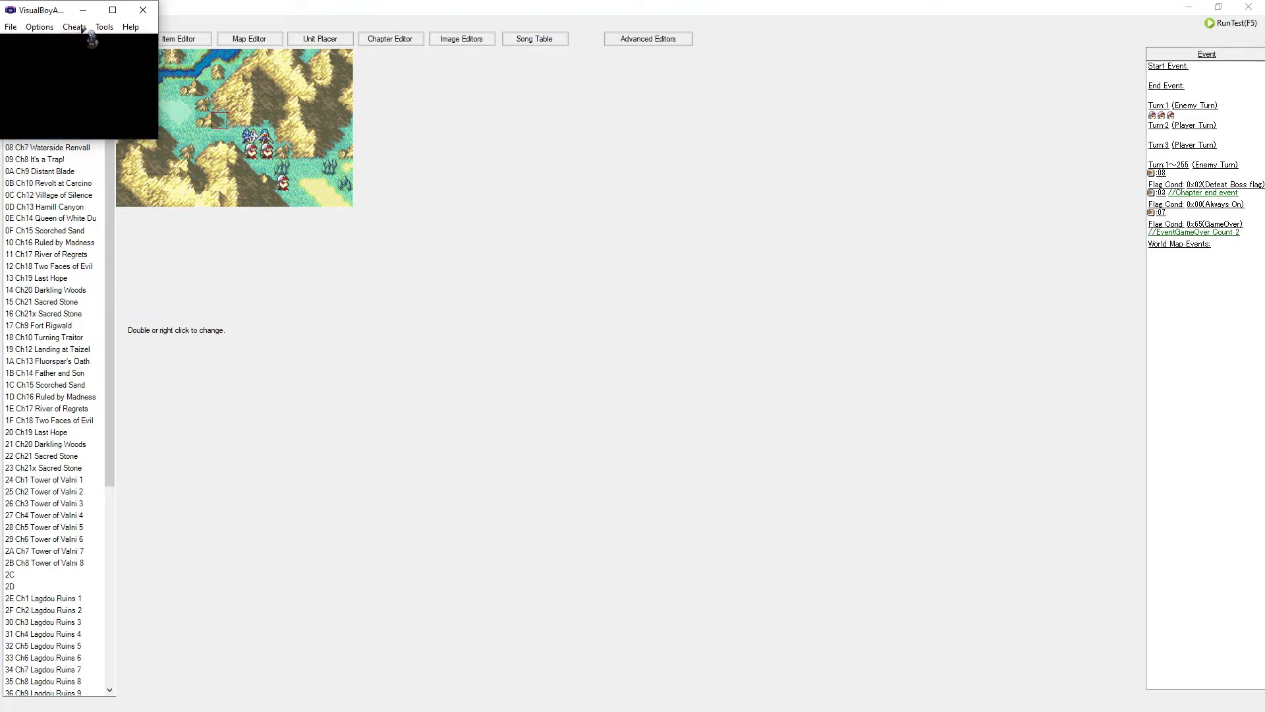
left_click(112, 10)
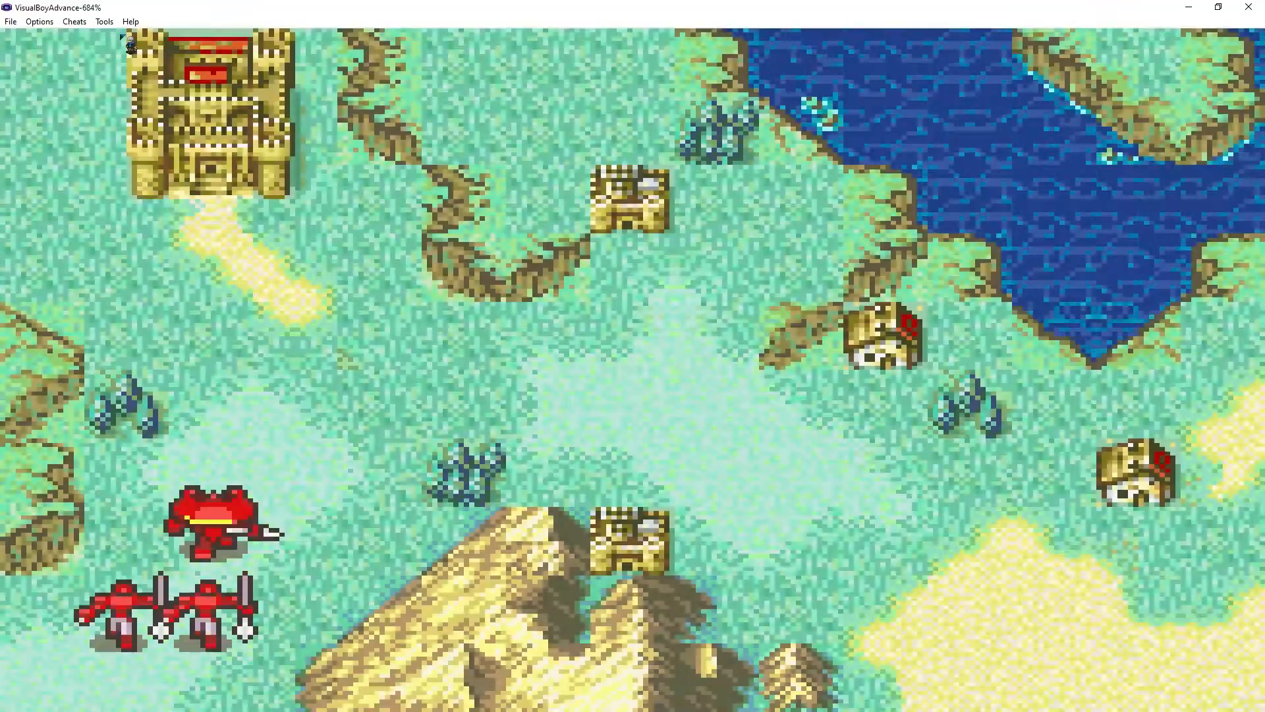
Put the map cursor on R.I.P. Seth and display his unit data in the Emulator Debugger
key("Up")
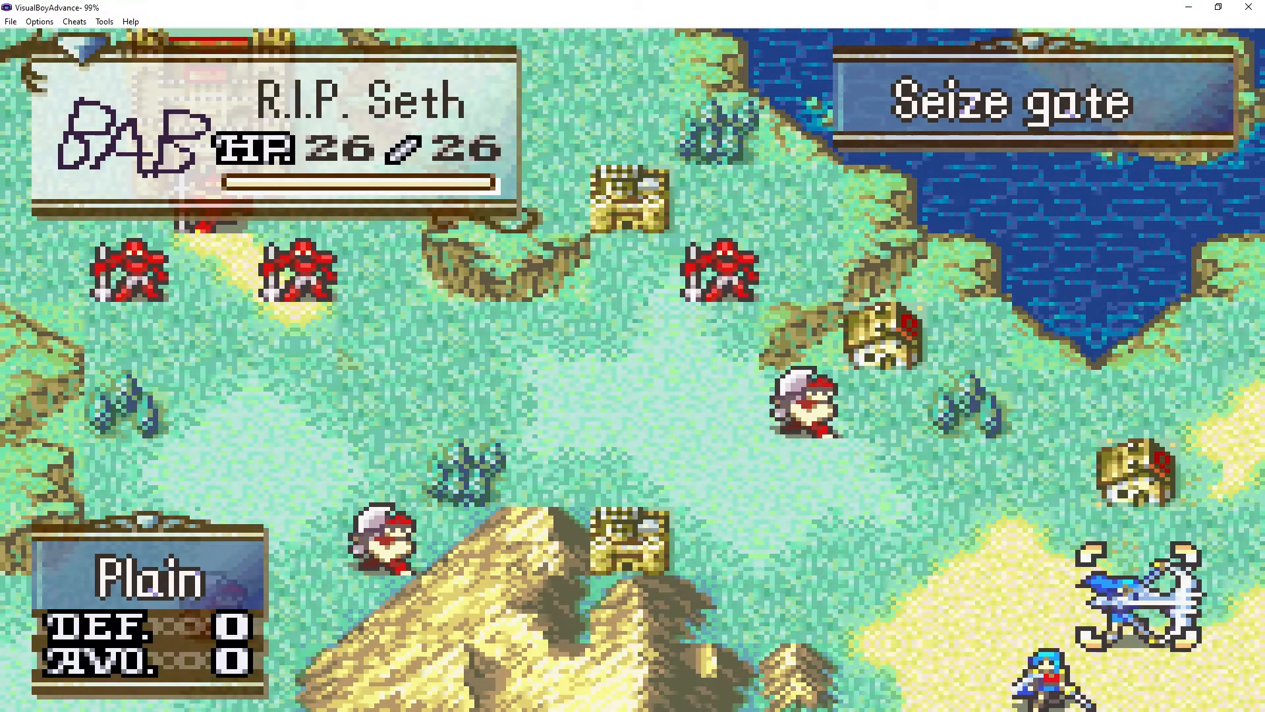
left_click_drag(0, 78, 573, 150)
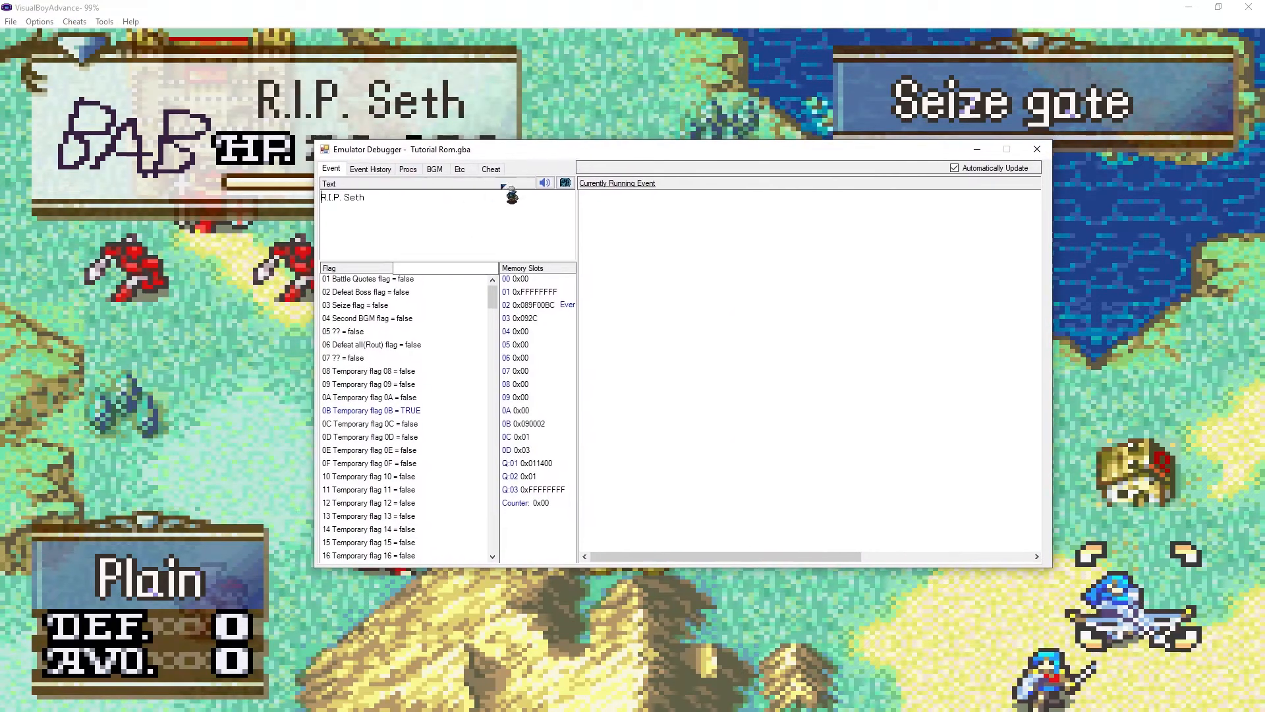
left_click(460, 168)
left_click(414, 206)
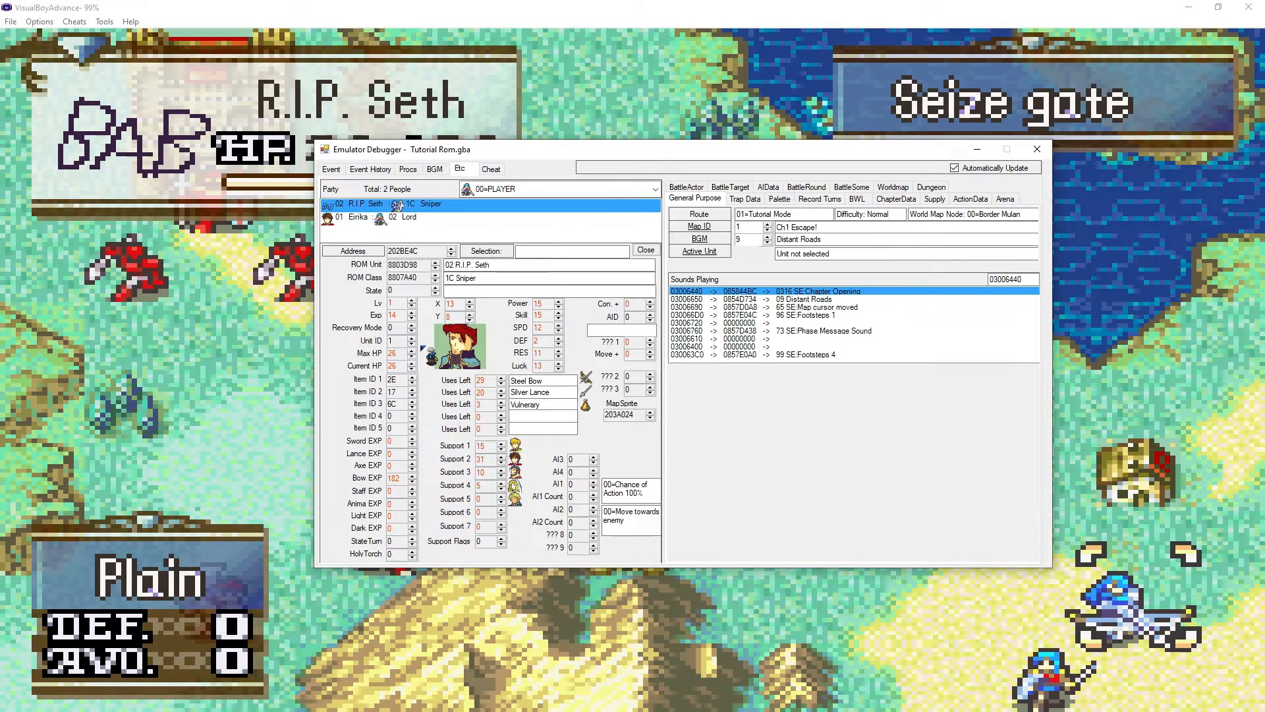
Write a level value of 15 directly to R.I.P. Seth's unit data
left_click(408, 303)
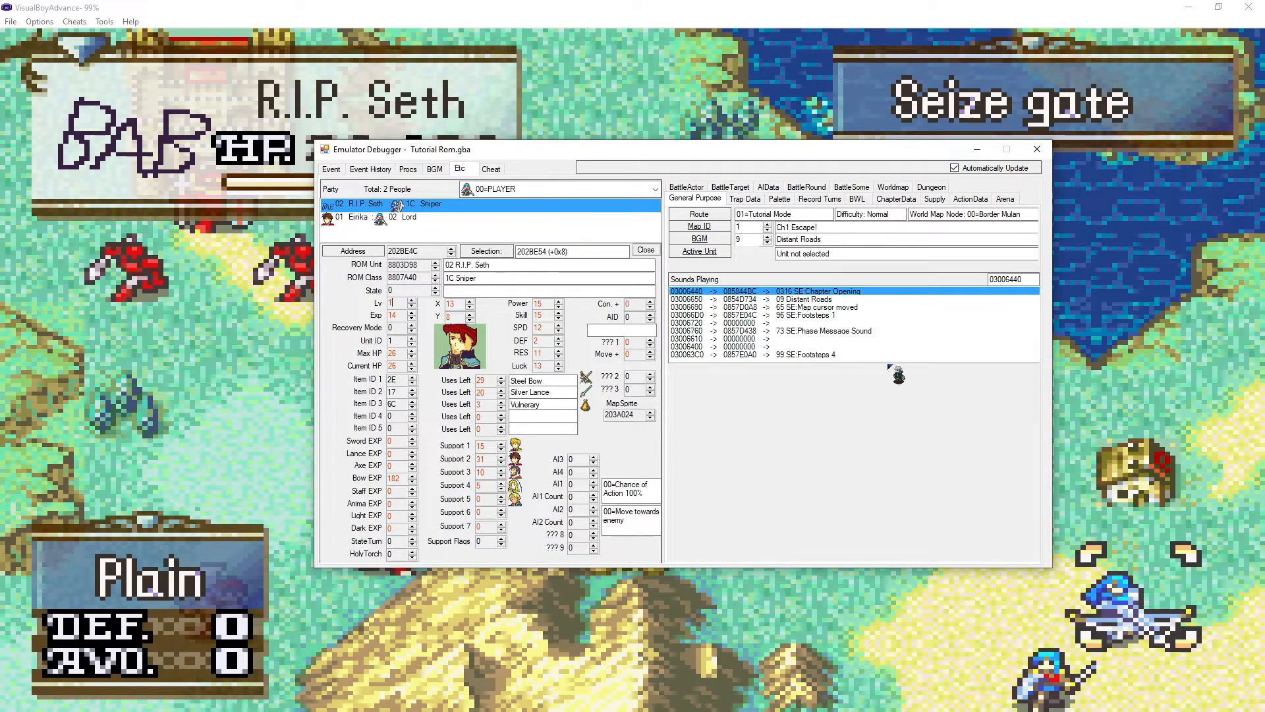
key("alt+Tab")
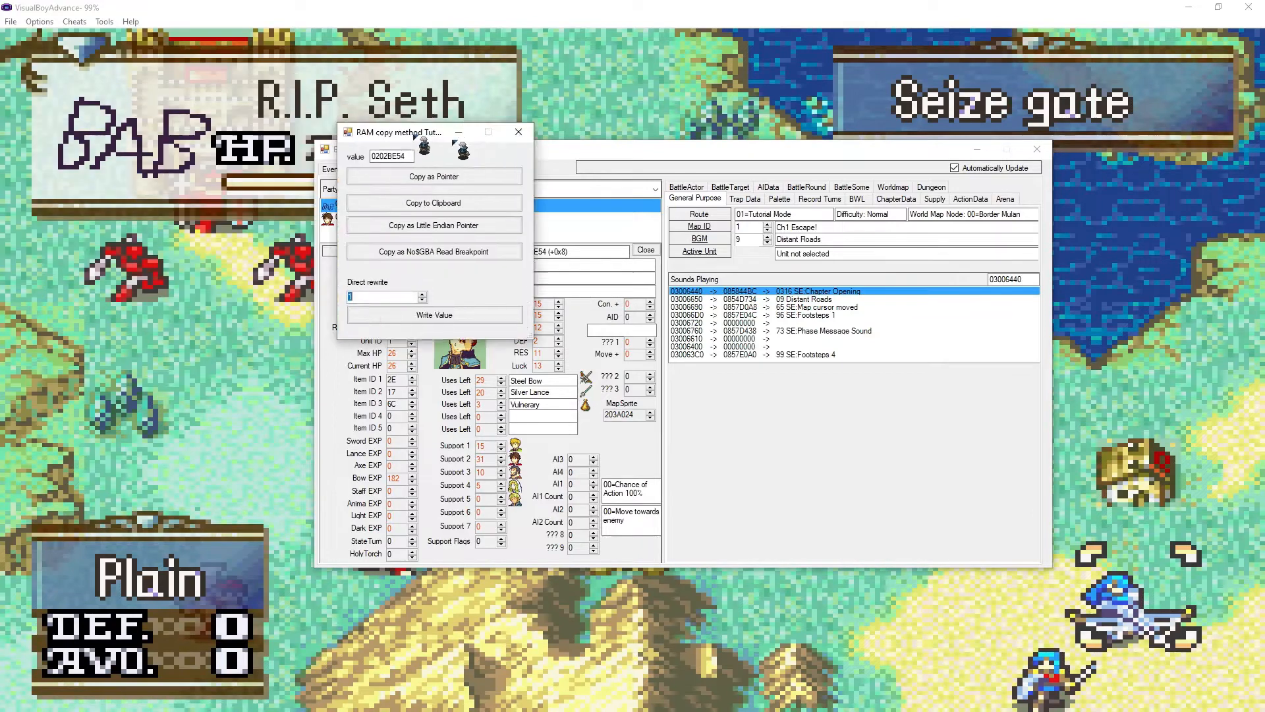
left_click_drag(410, 132, 574, 224)
left_click(547, 384)
type("15")
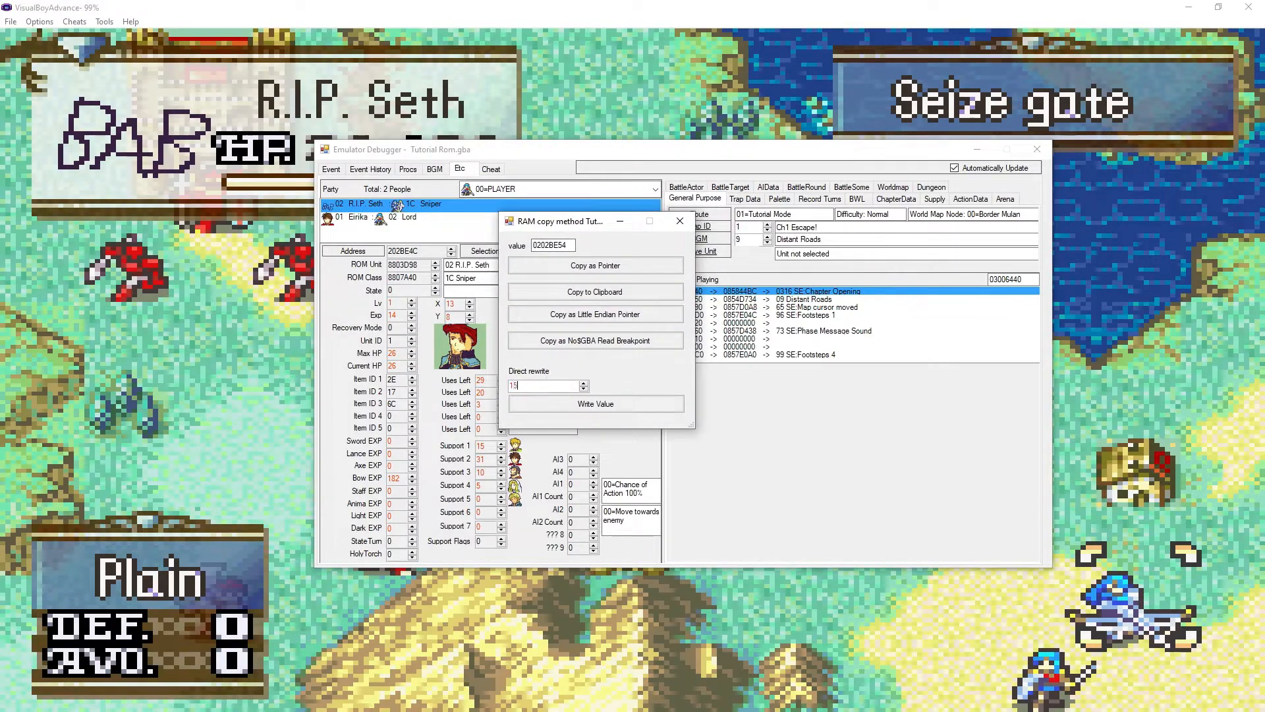
left_click(553, 403)
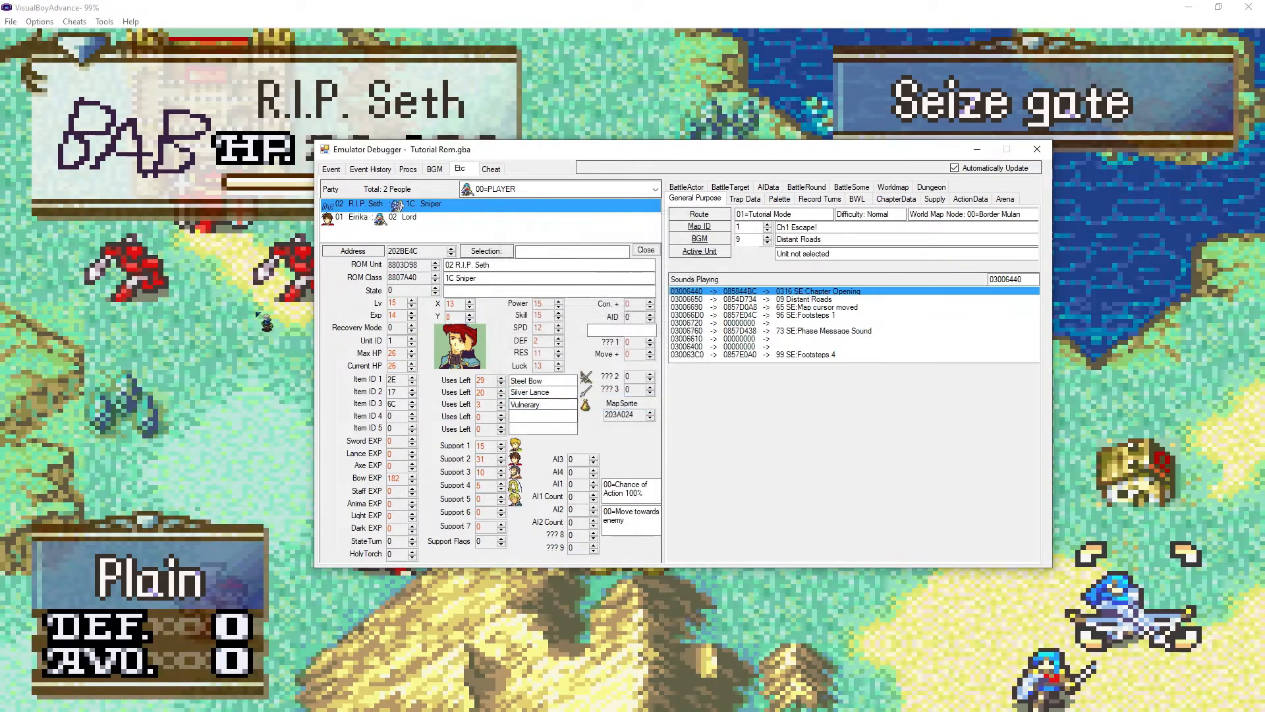
Return to the game and look through R.I.P. Seth's status pages to check his level and items
left_click(257, 313)
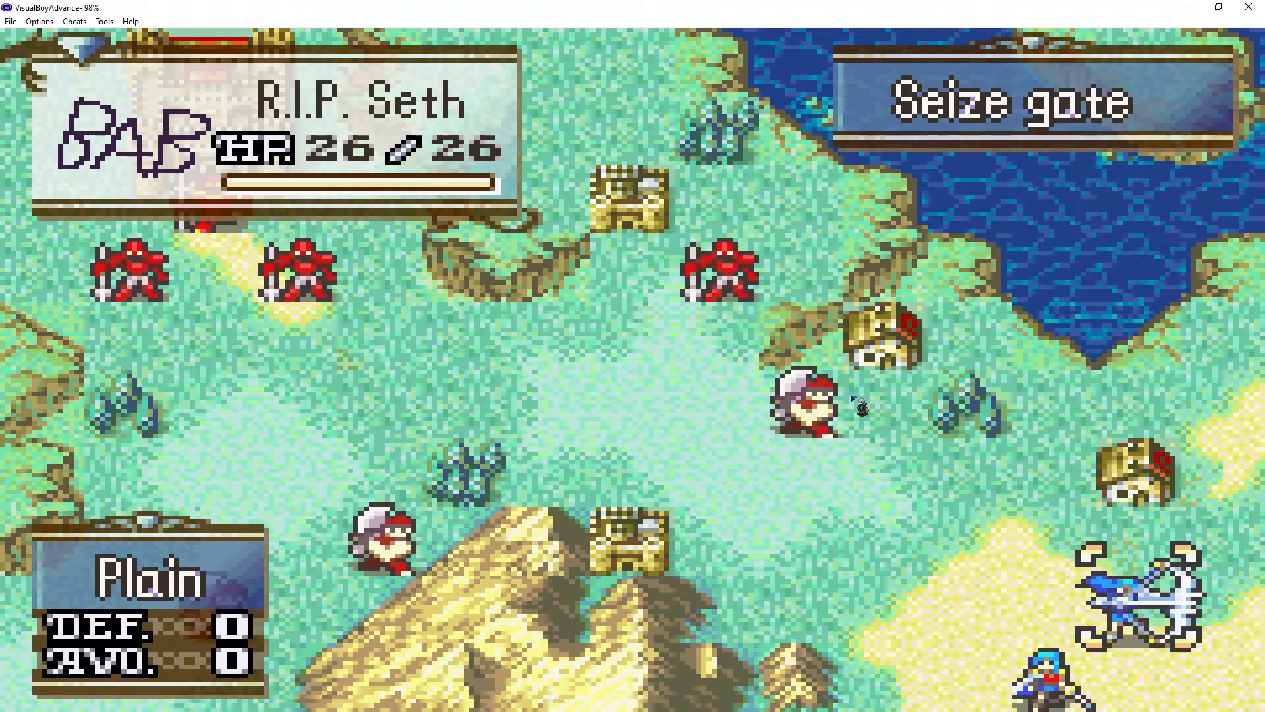
key("s")
key("Right")
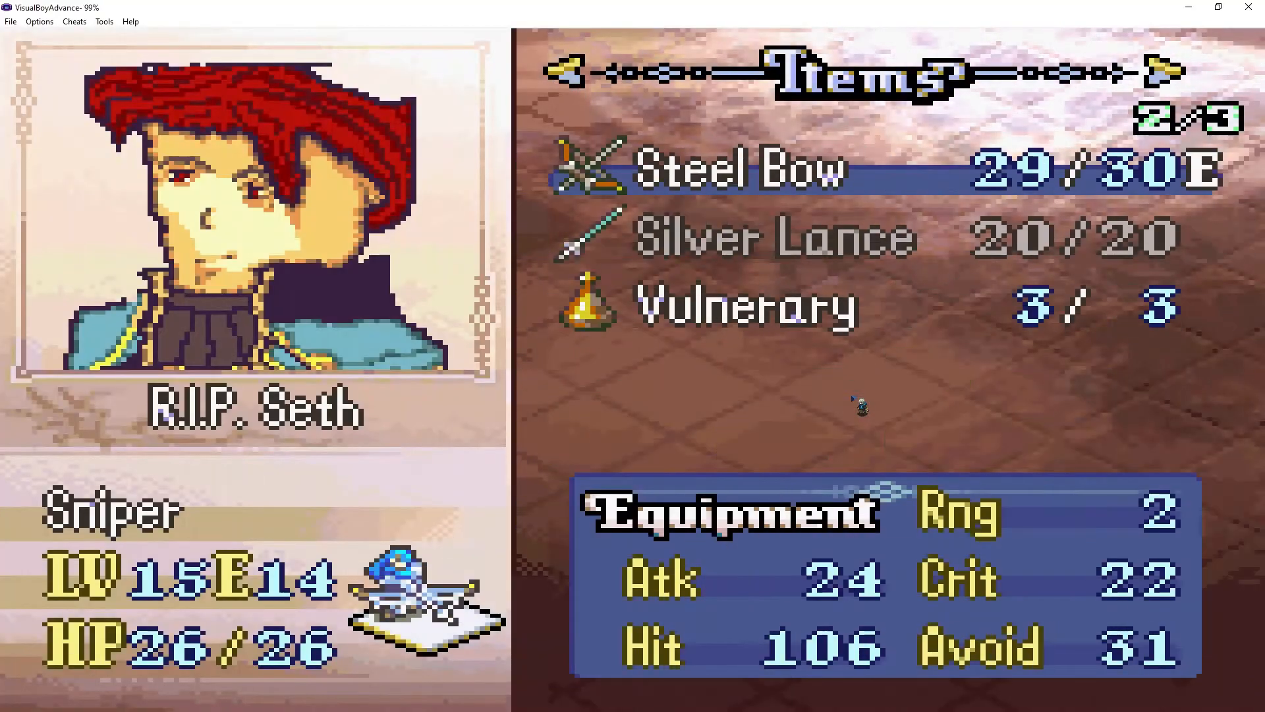
key("Right")
key("Right")
key("Right")
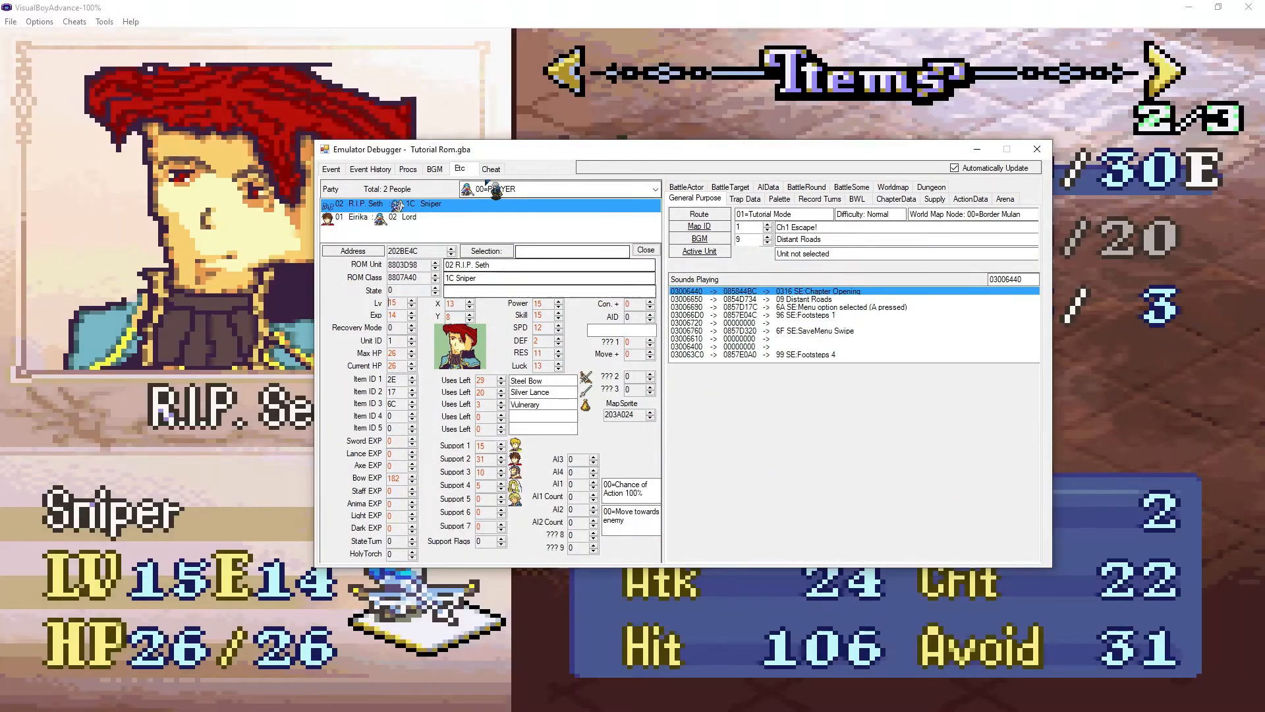
Set the item to give in the debugger's cheats to ID 66, Orion's Bolt
left_click(491, 169)
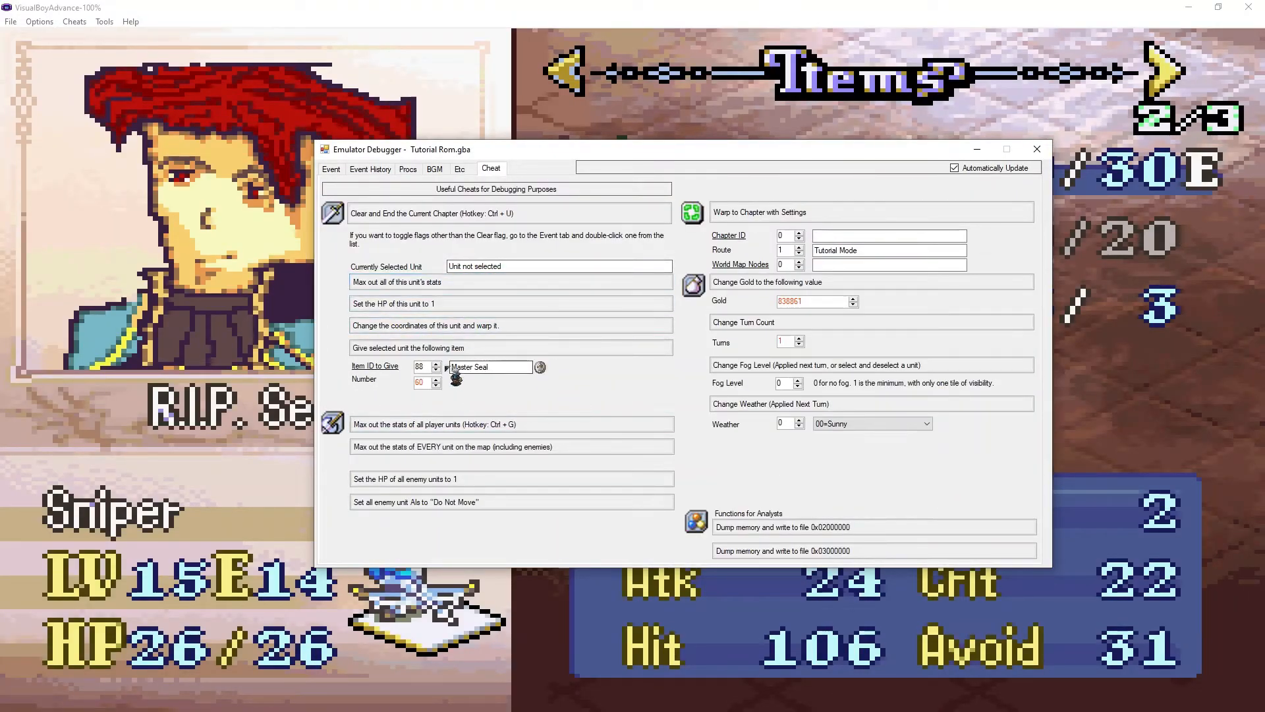
double_click(427, 367)
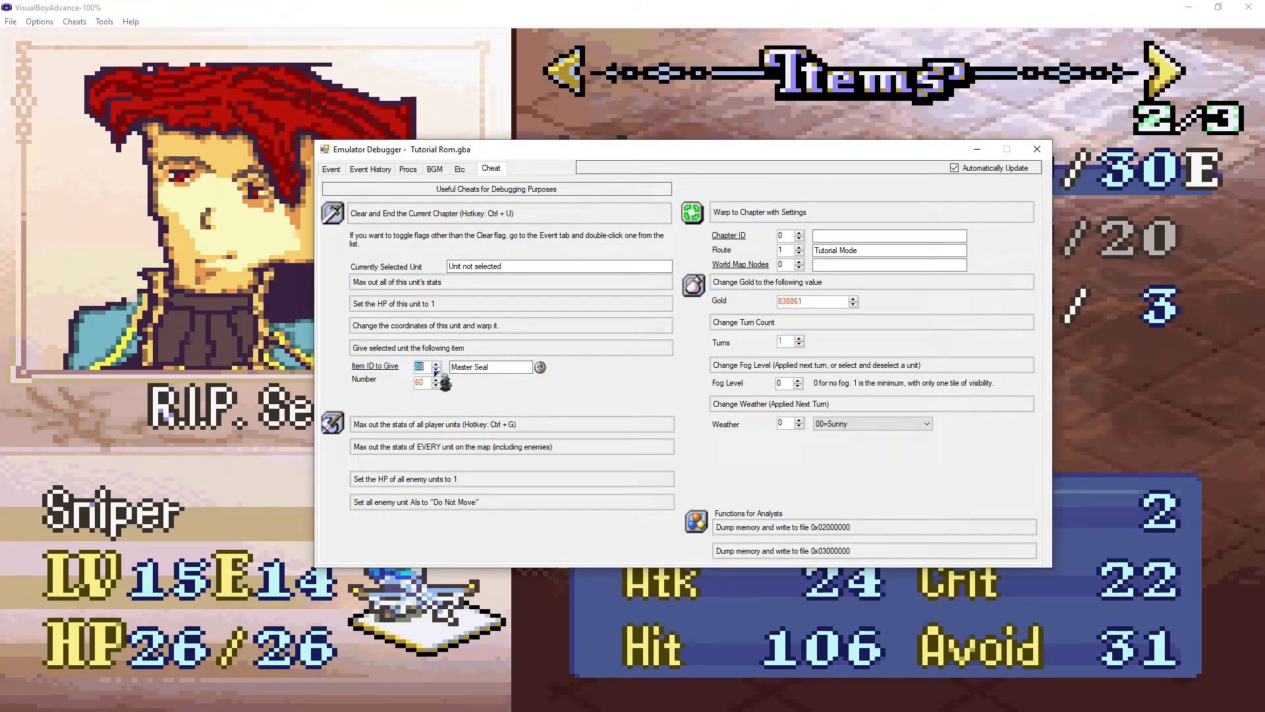
left_click(436, 370)
left_click(436, 370)
left_click(435, 370)
left_click(436, 369)
left_click(435, 370)
left_click(436, 369)
left_click(435, 369)
left_click(436, 369)
left_click(435, 370)
left_click(436, 369)
left_click(435, 370)
left_click(435, 370)
left_click(436, 370)
left_click(436, 369)
left_click(435, 370)
left_click(436, 370)
left_click(436, 369)
left_click(435, 370)
left_click(436, 370)
left_click(435, 370)
left_click(435, 369)
left_click(436, 370)
left_click(436, 370)
left_click(435, 370)
left_click(436, 370)
left_click(435, 370)
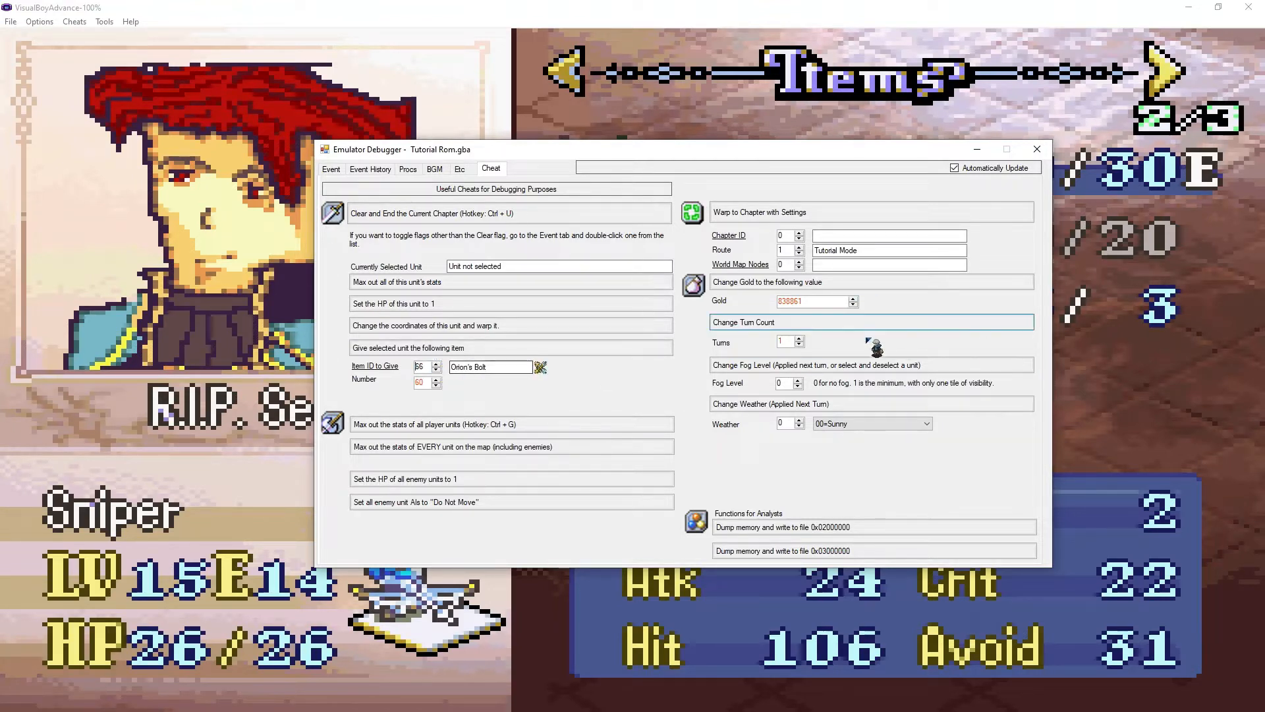
Try to give Orion's Bolt through the debugger while the unit's status screen is still open in the game
left_click(479, 349)
left_click(217, 339)
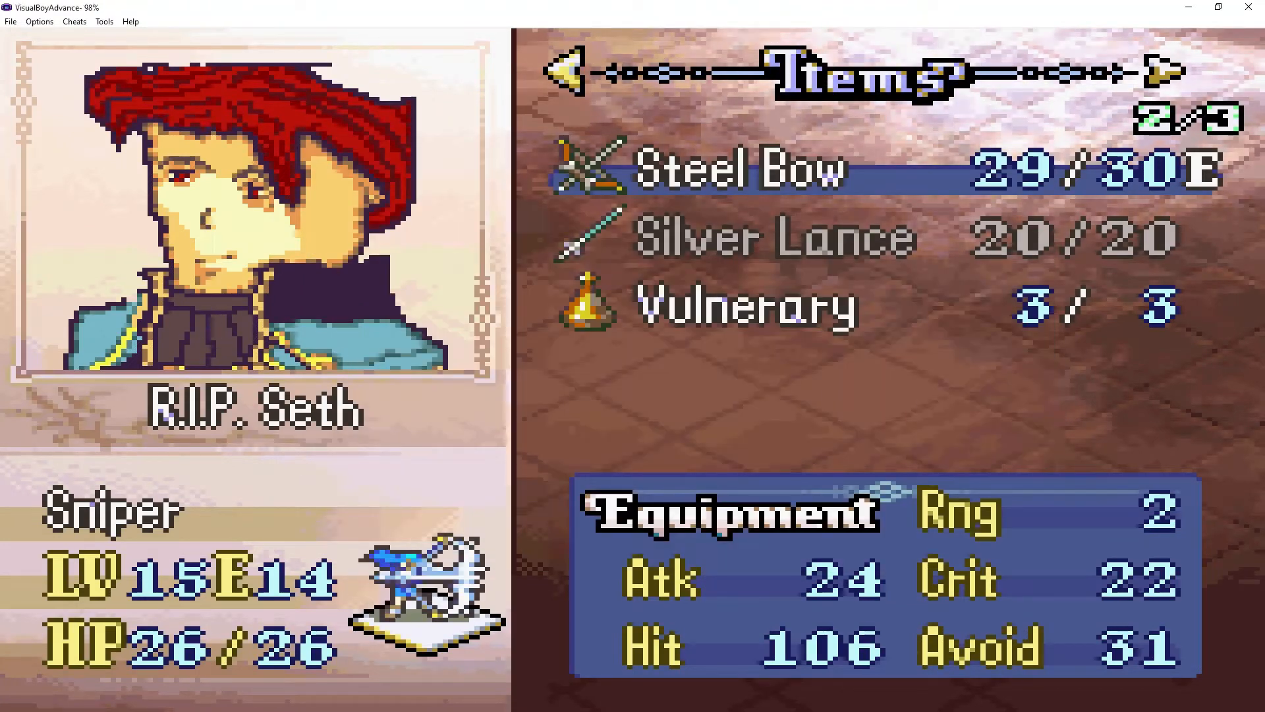
key("alt+Tab")
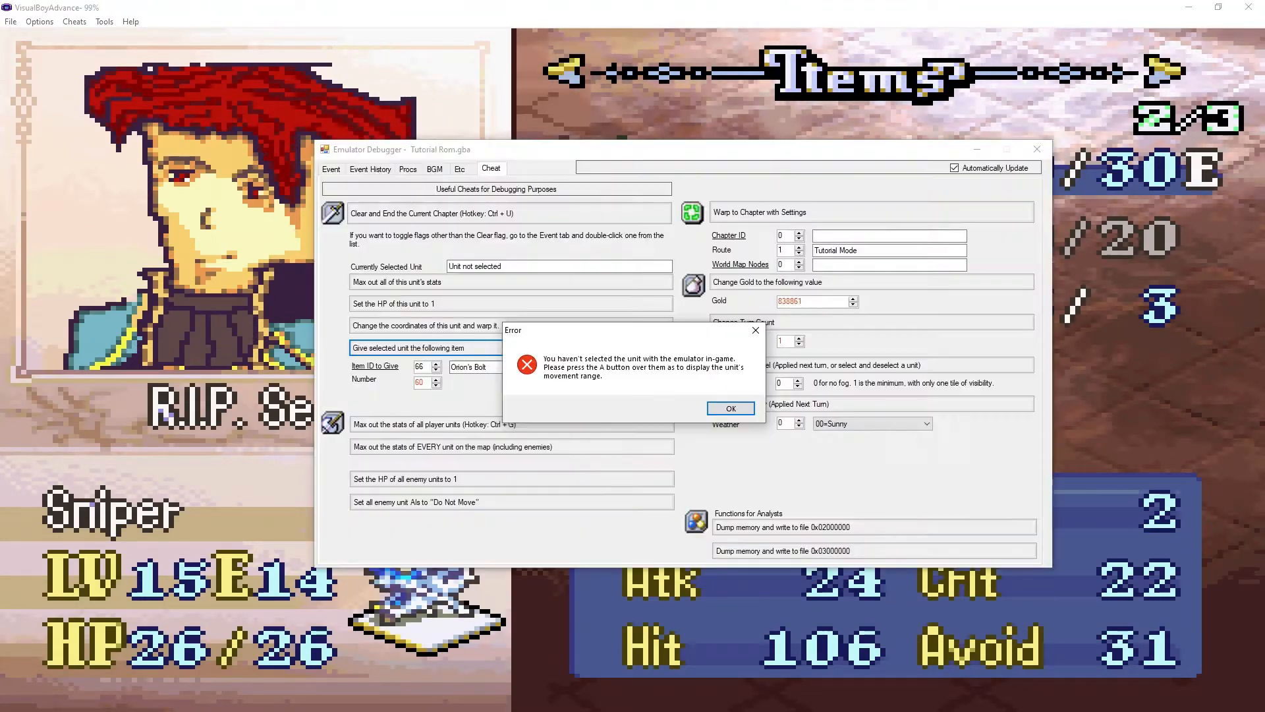
left_click(725, 408)
left_click(484, 74)
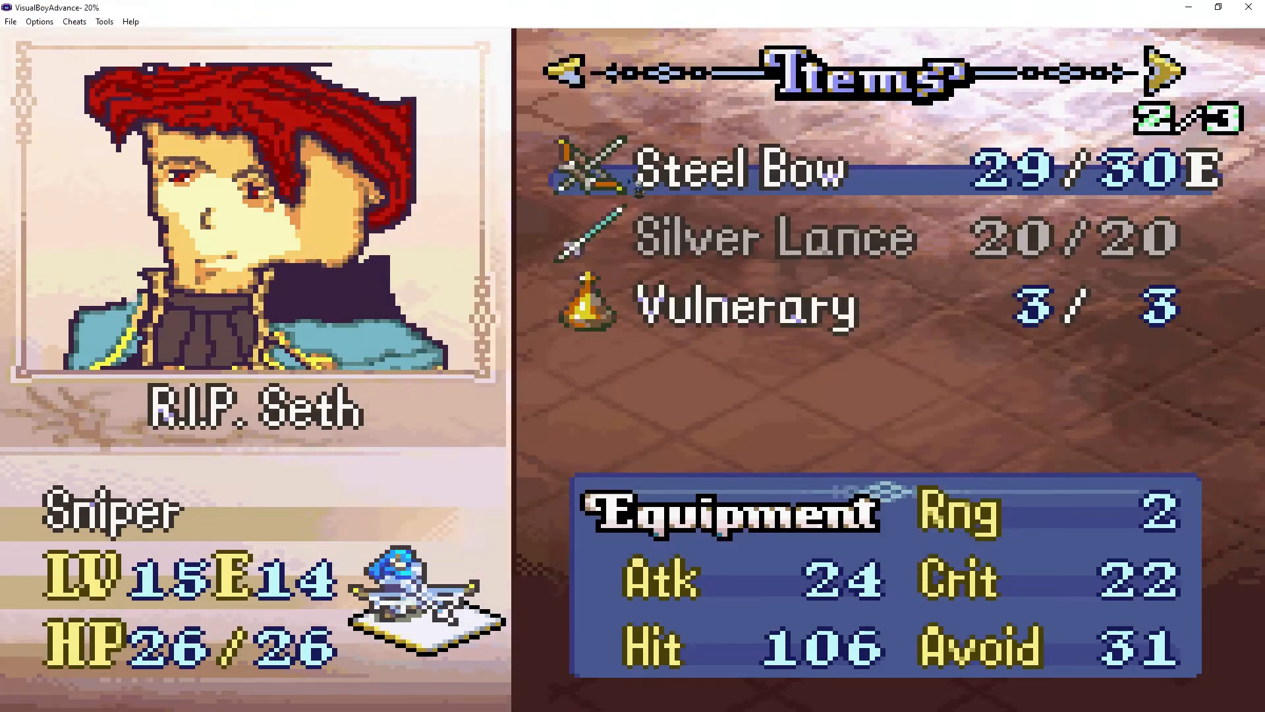
Select R.I.P. Seth on the map to display his movement range and give him Orion's Bolt through the debugger
key("x")
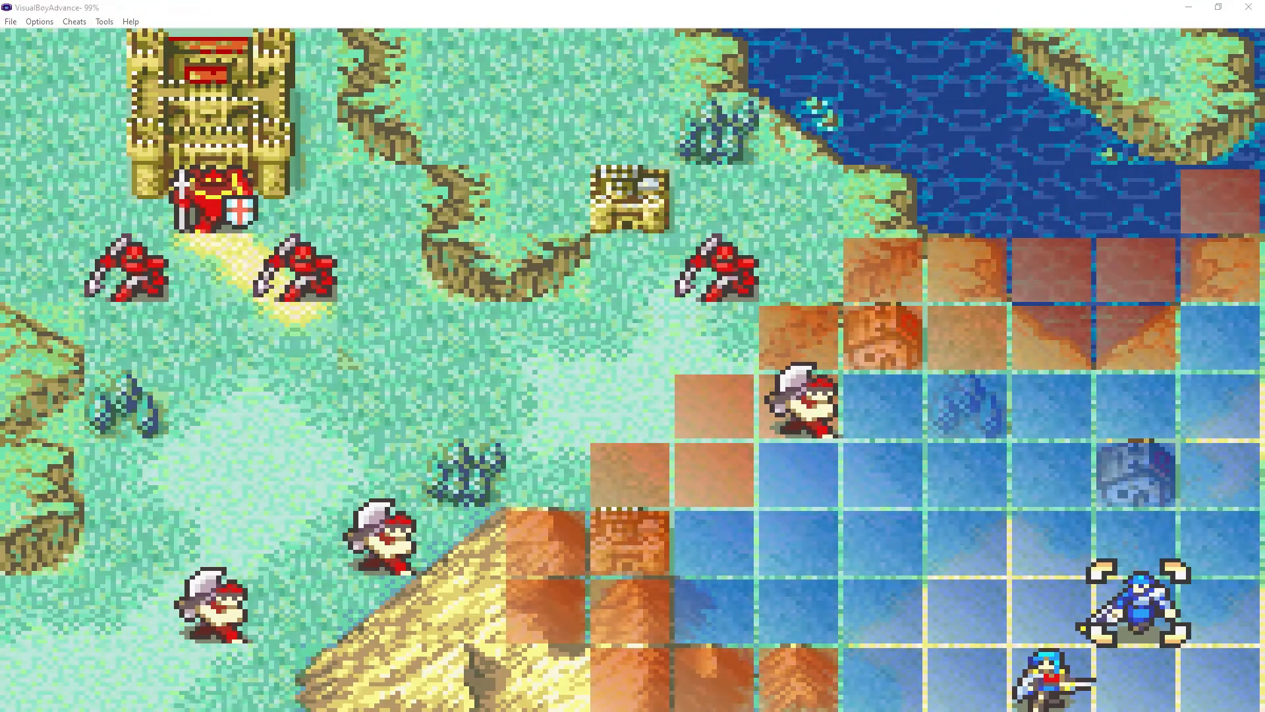
key("alt+Tab")
left_click(426, 349)
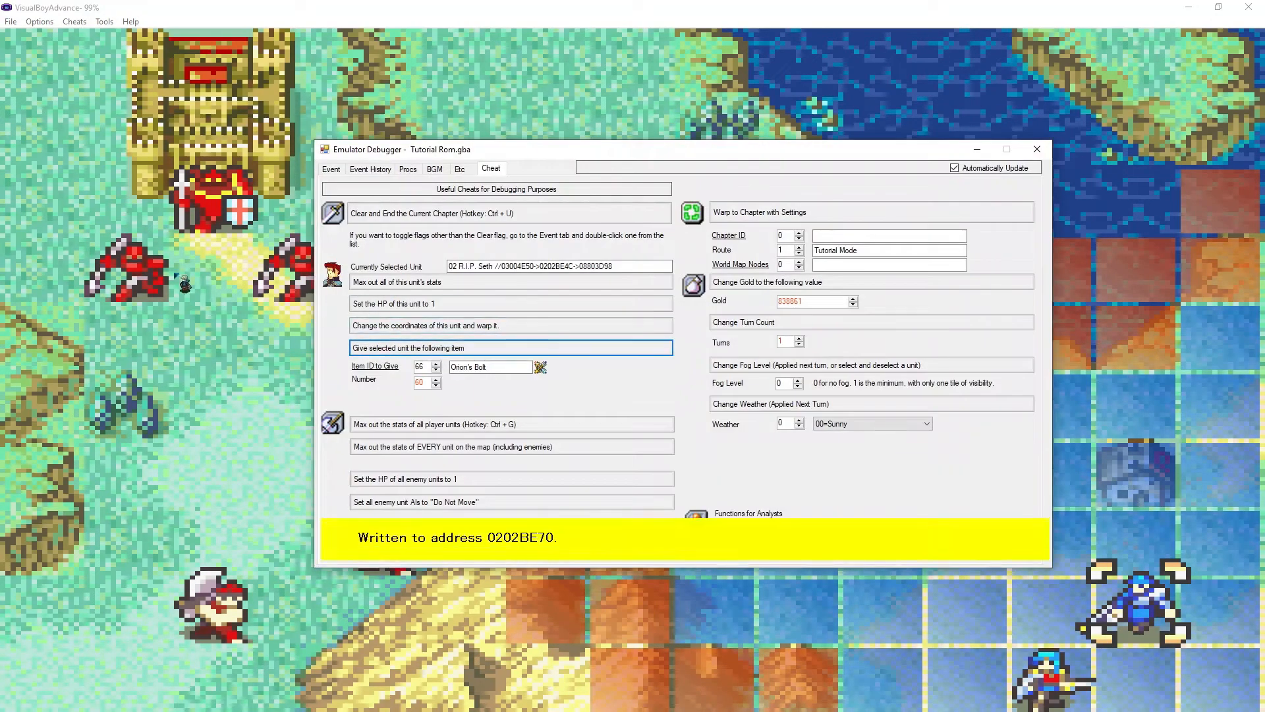
Move R.I.P. Seth four tiles left and one tile up on the game map
key("alt+Tab")
key("Left")
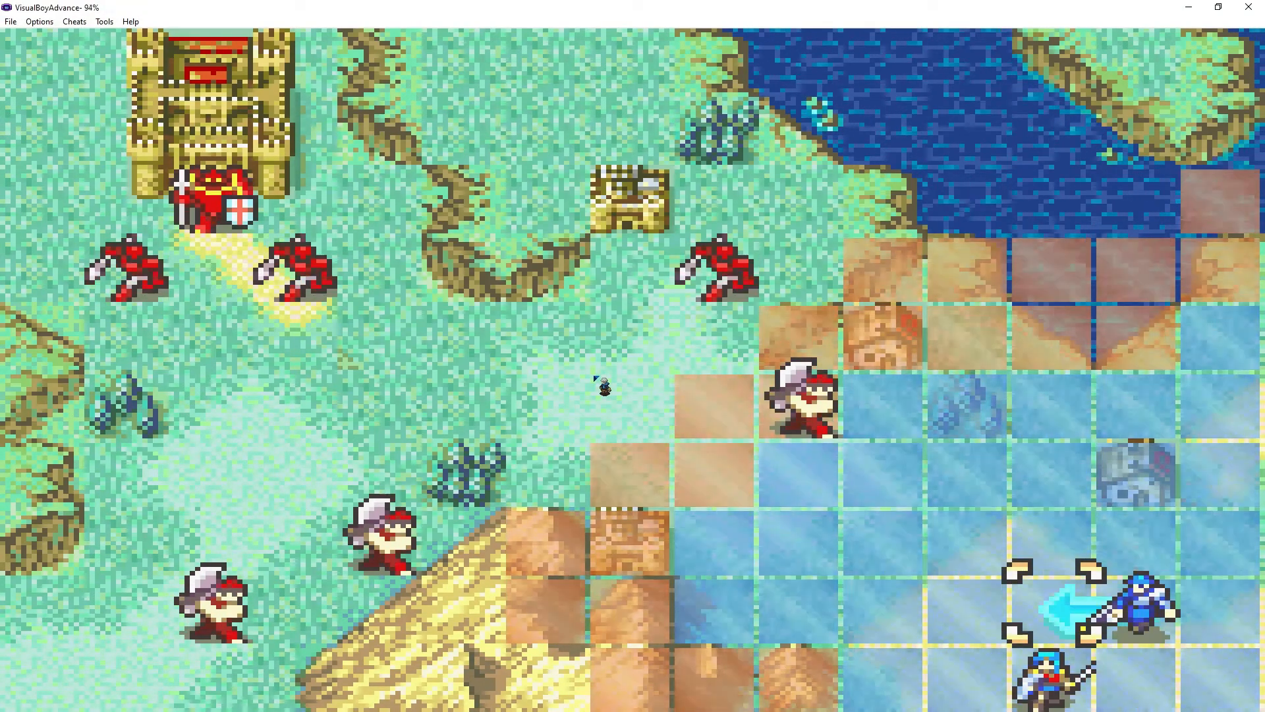
key("Left")
key("Left")
key("Up")
key("z")
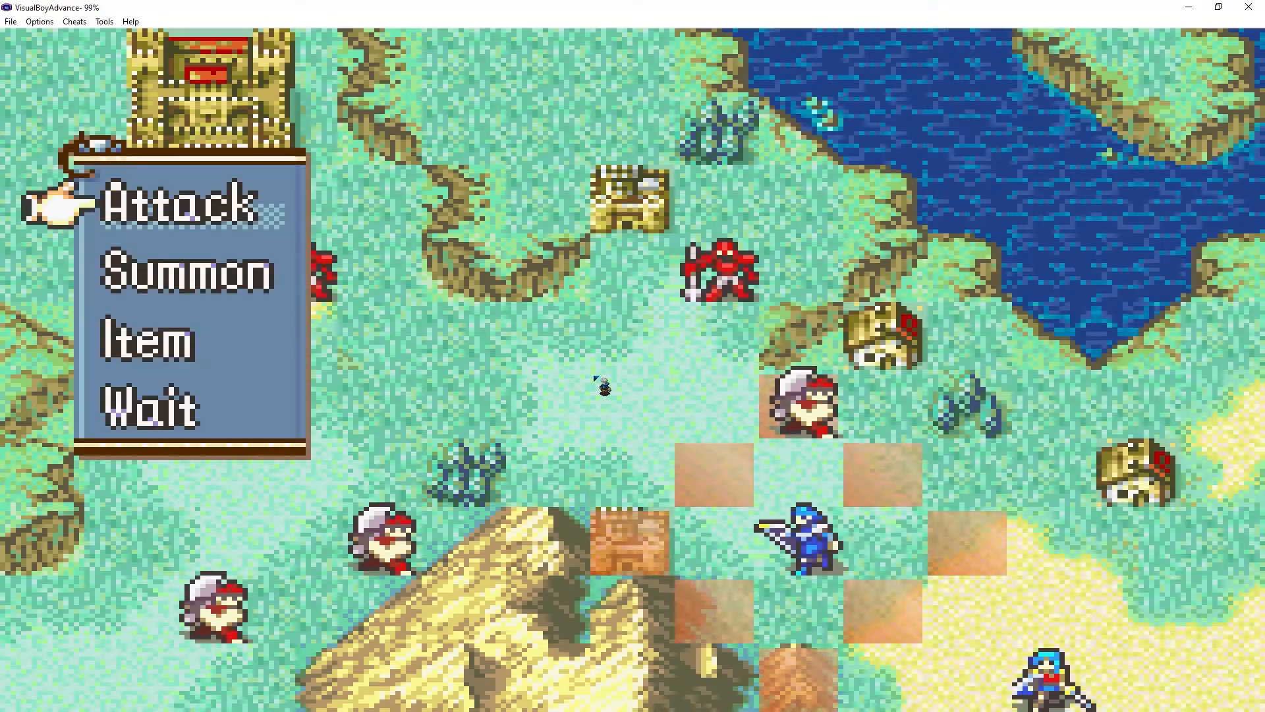
Use Orion's Bolt from R.I.P. Seth's items
key("Down")
key("Down")
key("z")
key("z")
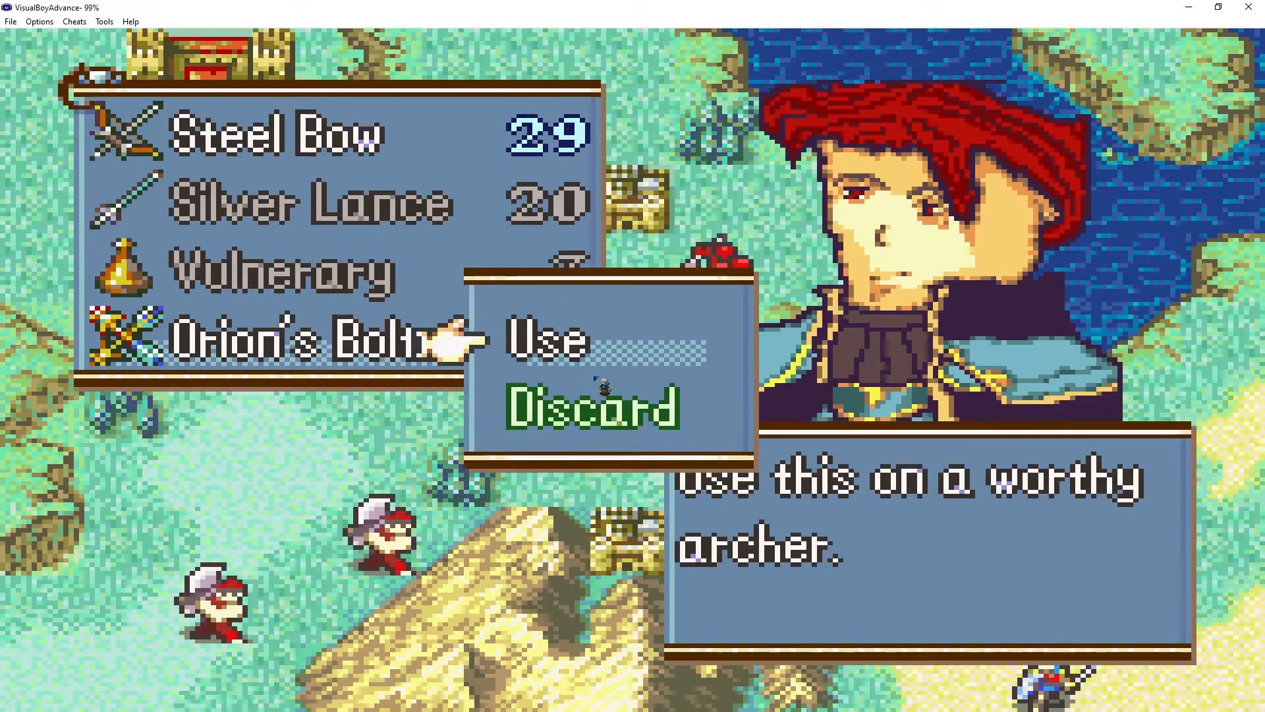
key("z")
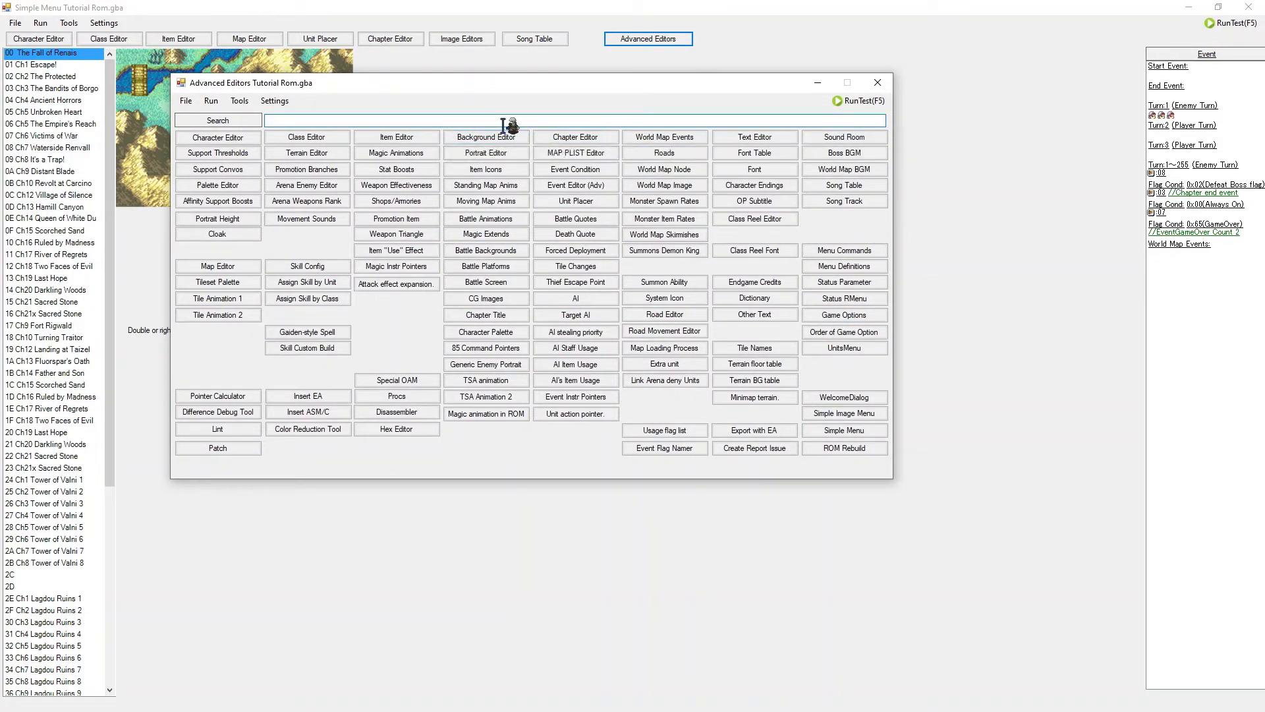
Search the ROM editor's Advanced Editors for "prom" and open the Promotion Item editor
type("pro")
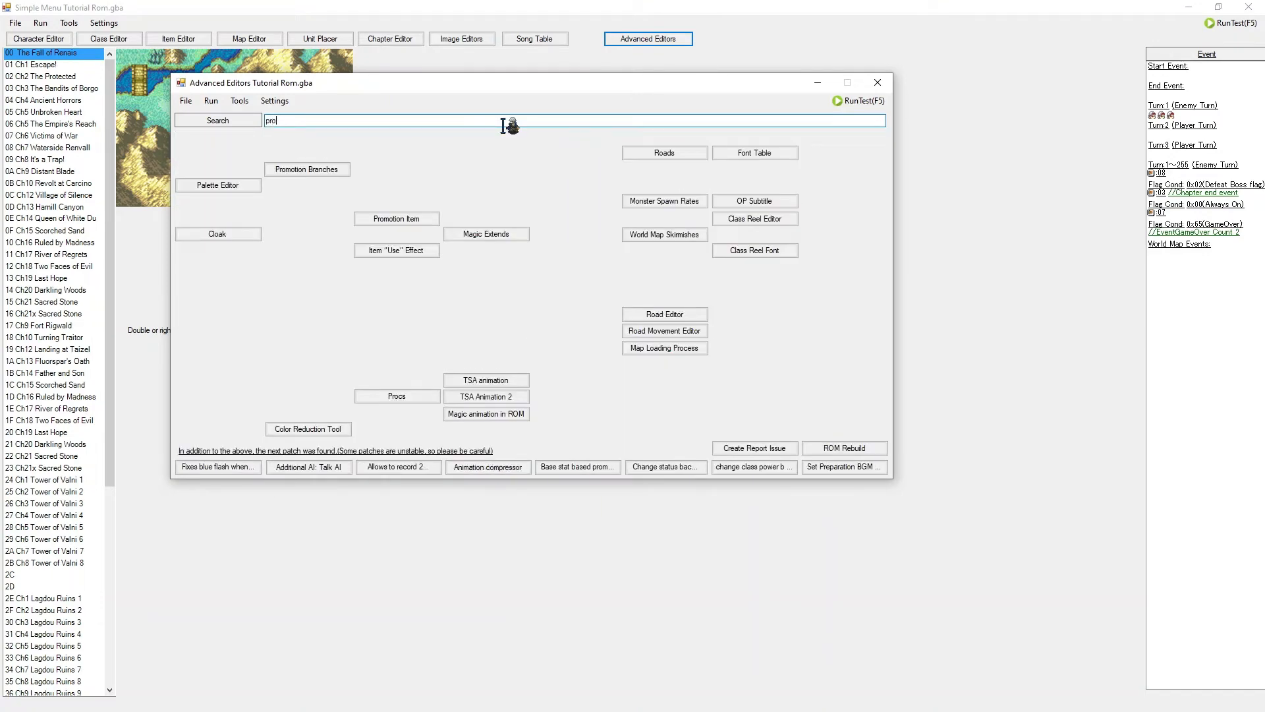
type("m")
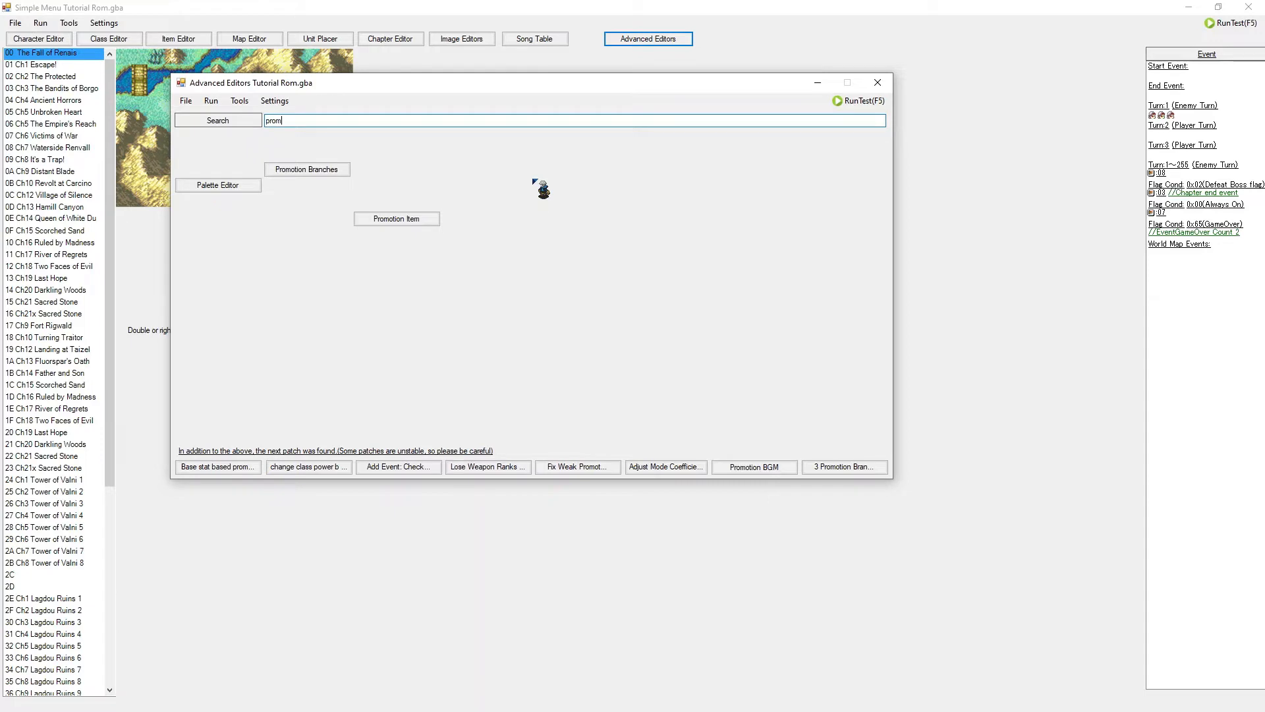
left_click(428, 222)
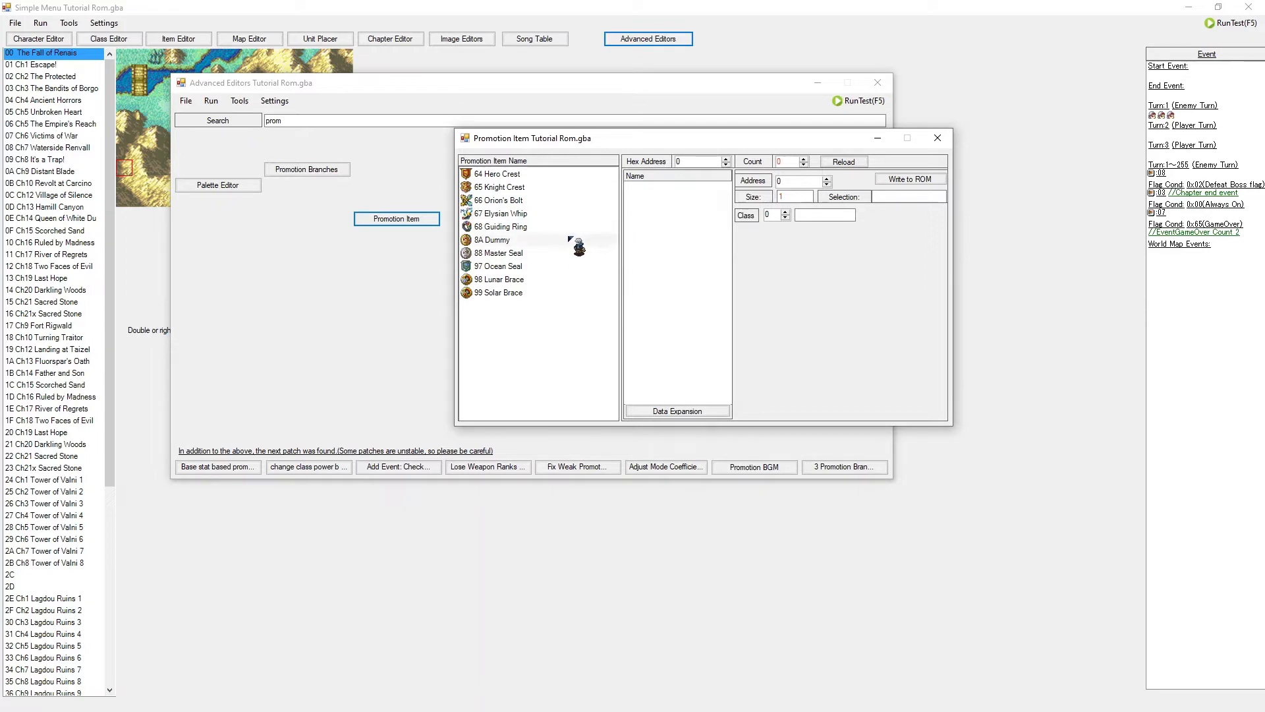
Examine which classes the Dummy, Lunar Brace, Solar Brace and Ocean Seal promotion items can promote
left_click(527, 241)
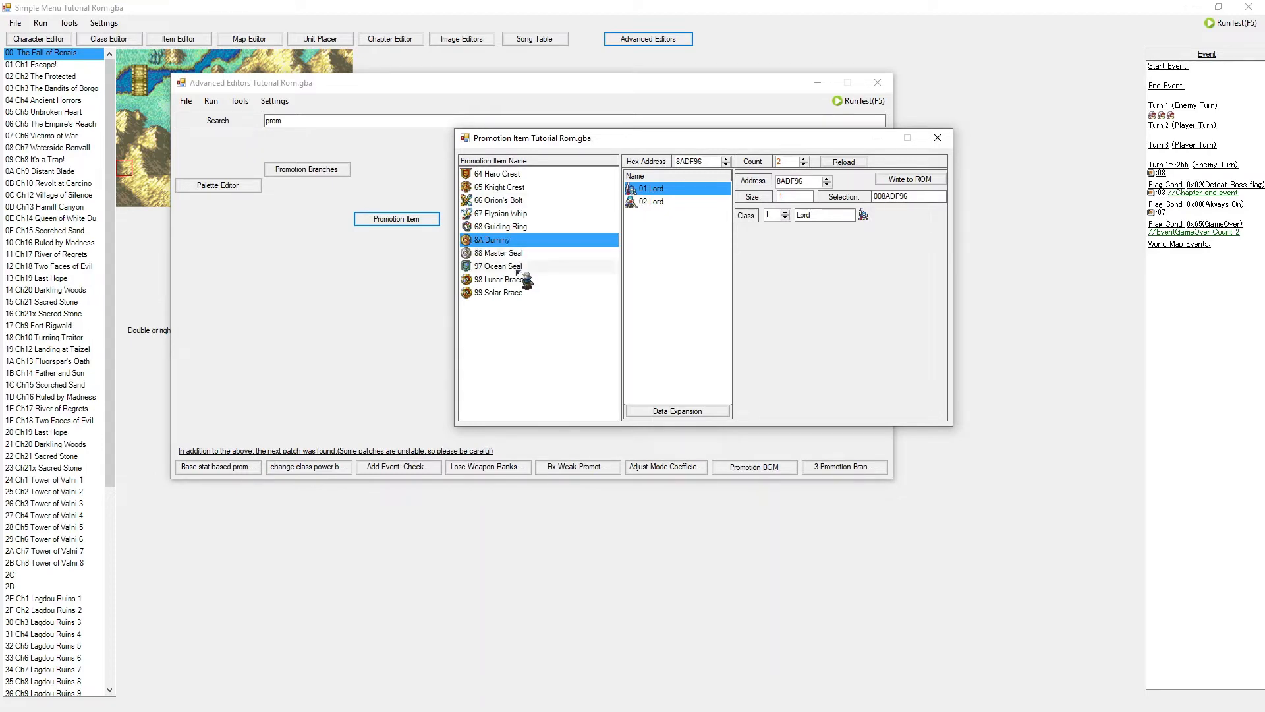
left_click(523, 281)
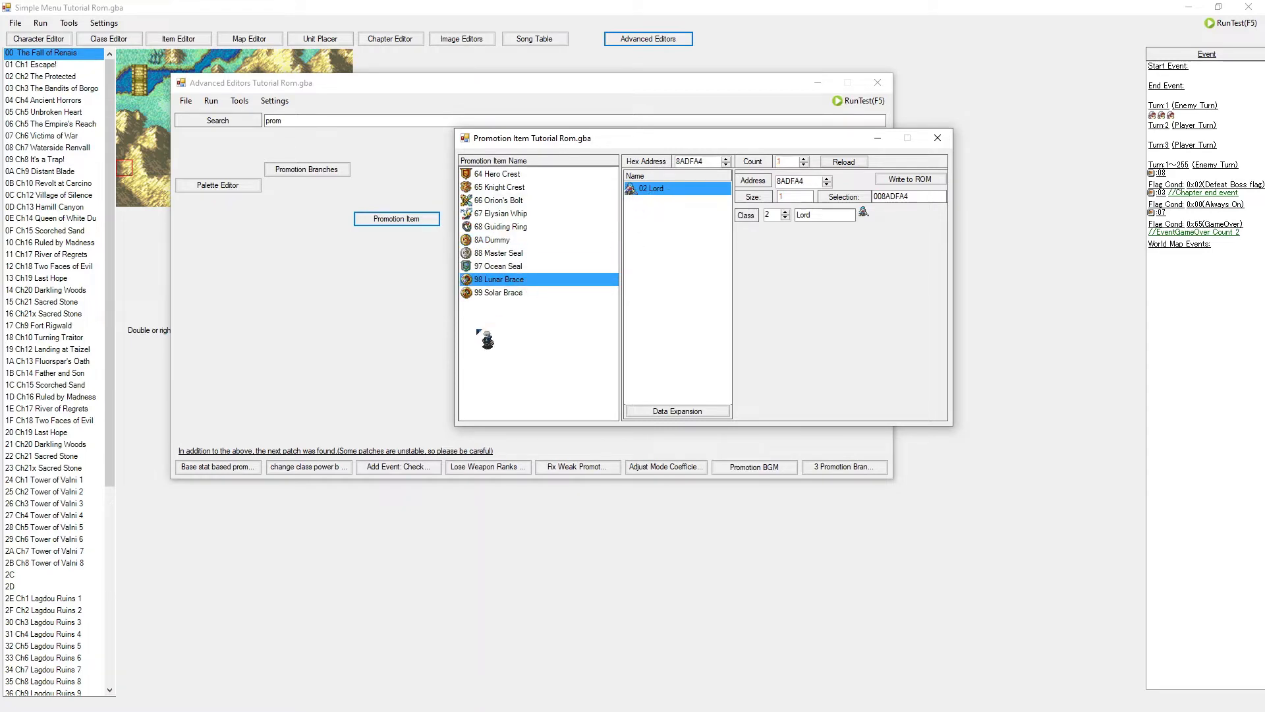
left_click(506, 290)
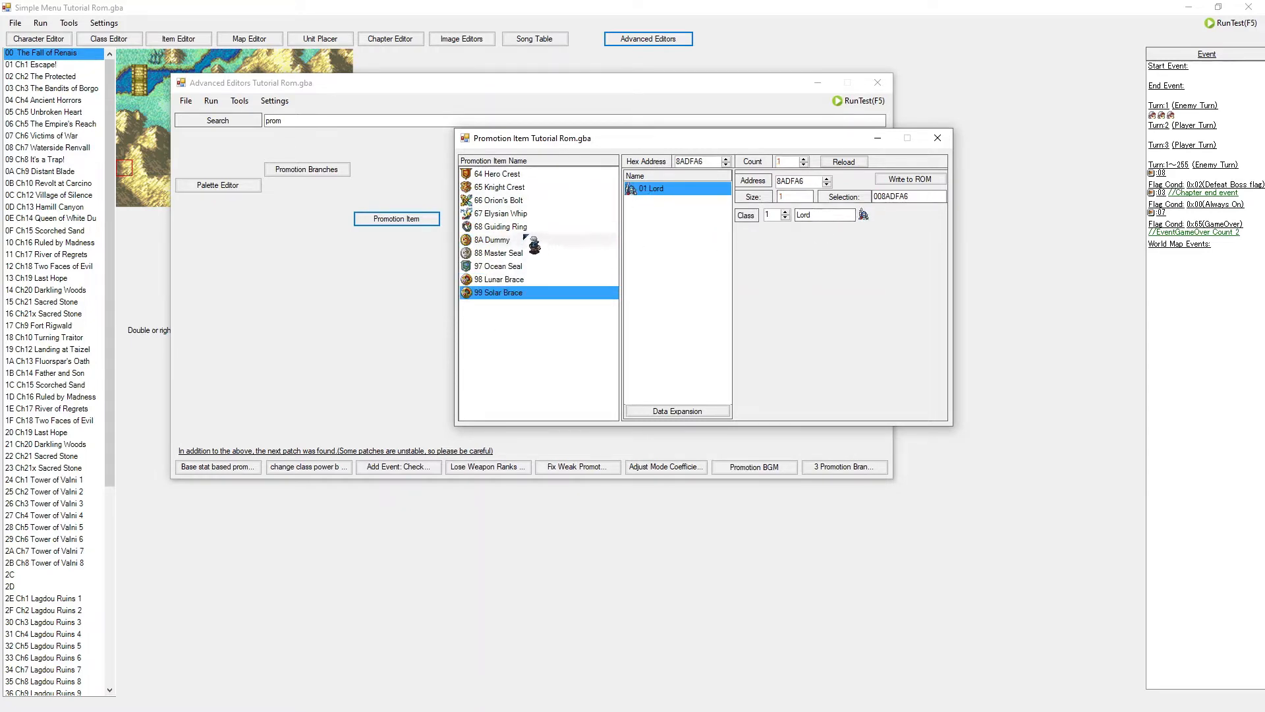
left_click(525, 239)
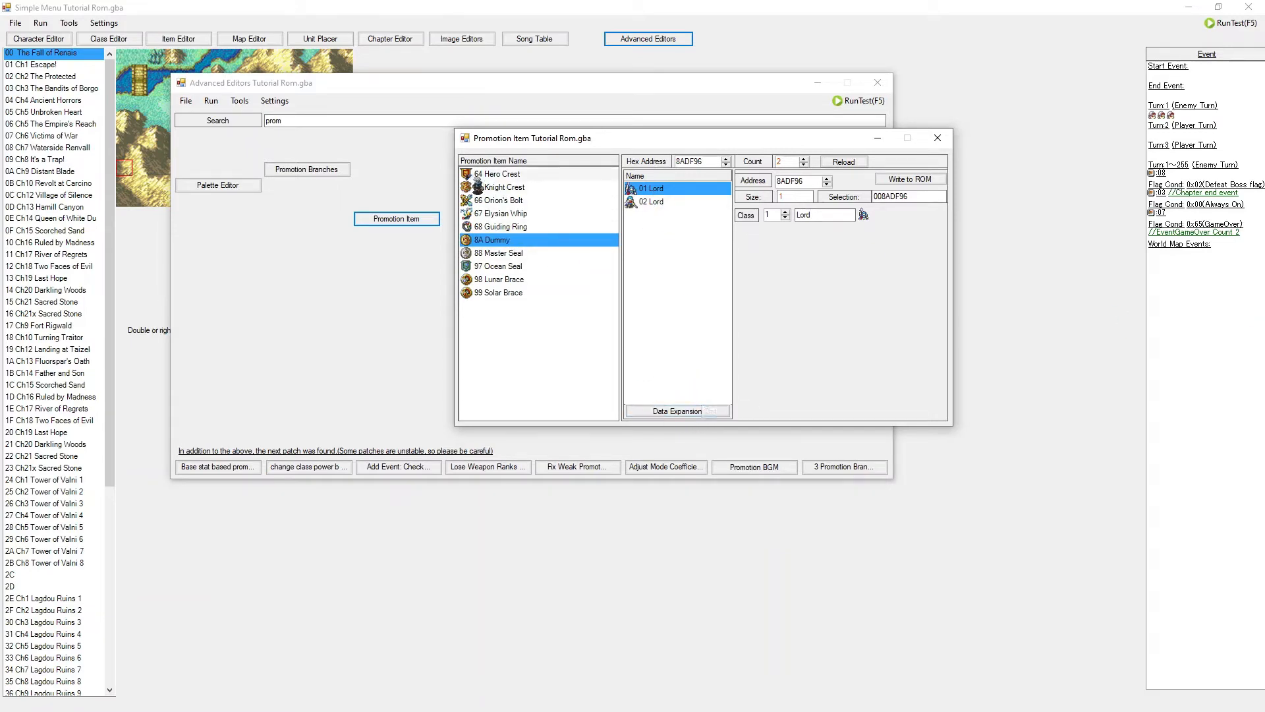
left_click(525, 266)
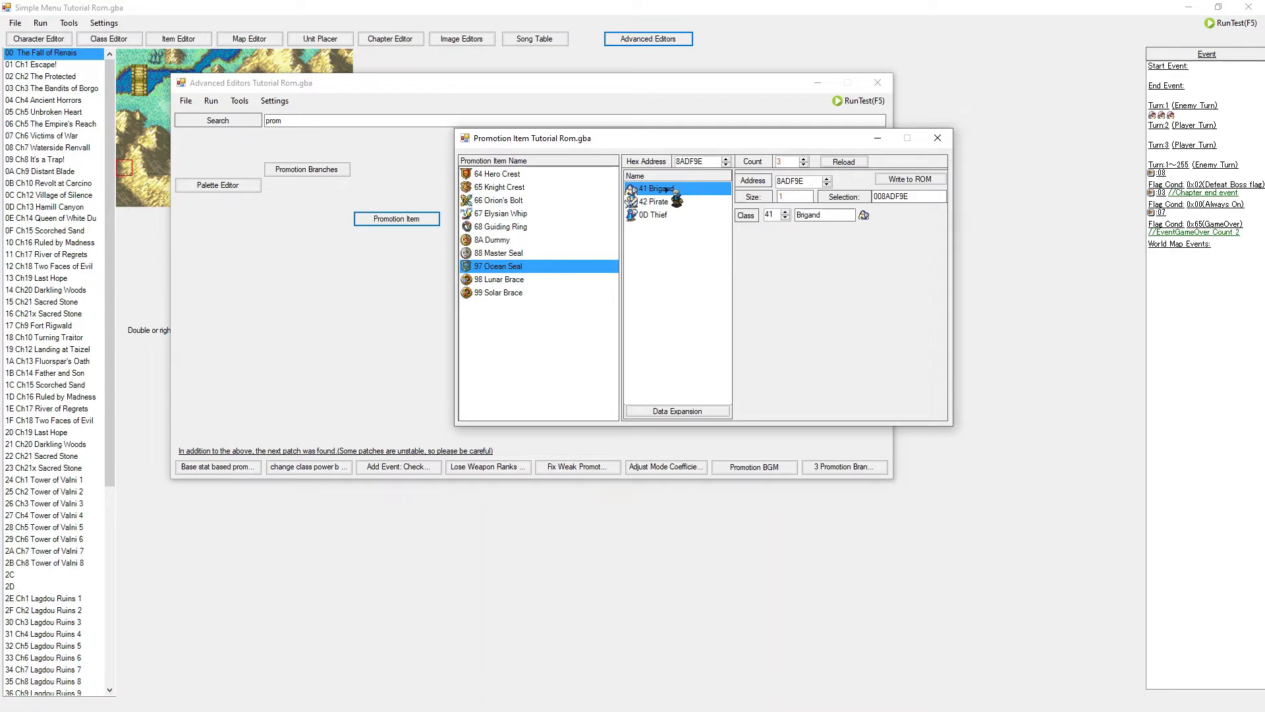
Review the classes that the Master Seal can promote, including Brigand, and compare them with the Ocean Seal's list
left_click(513, 255)
scroll(699, 309, "down", 5)
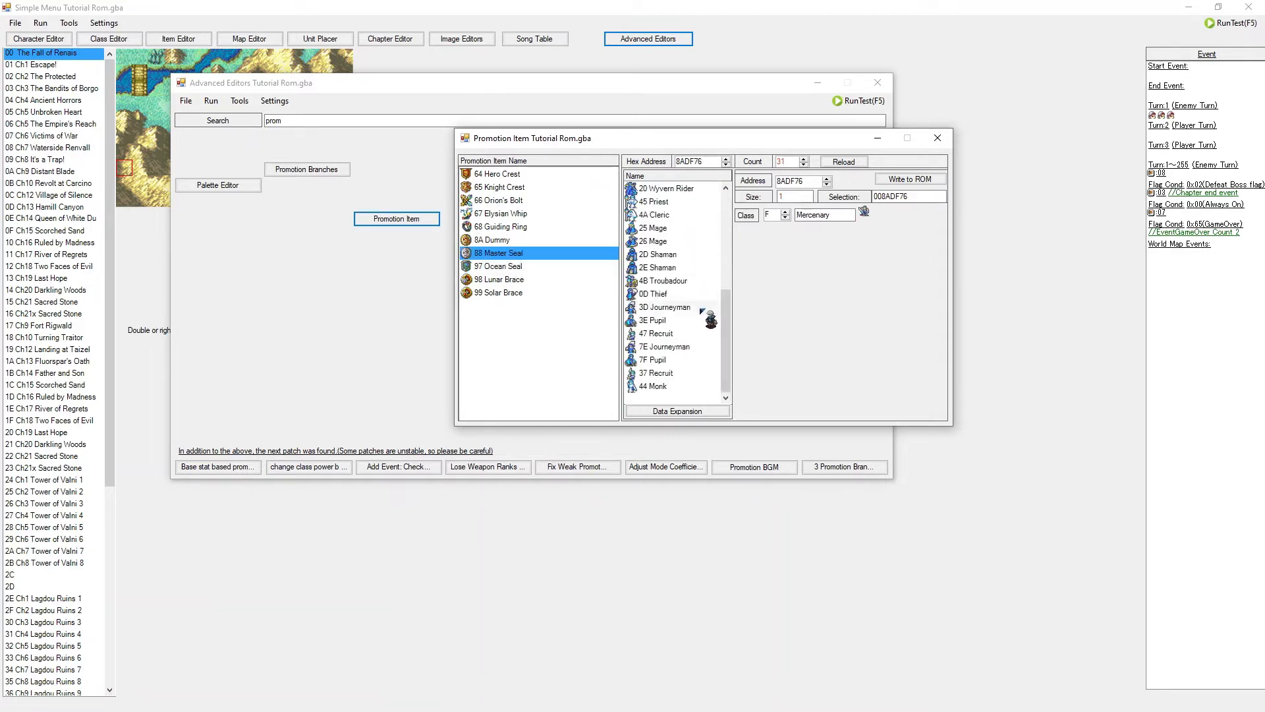
scroll(692, 333, "up", 5)
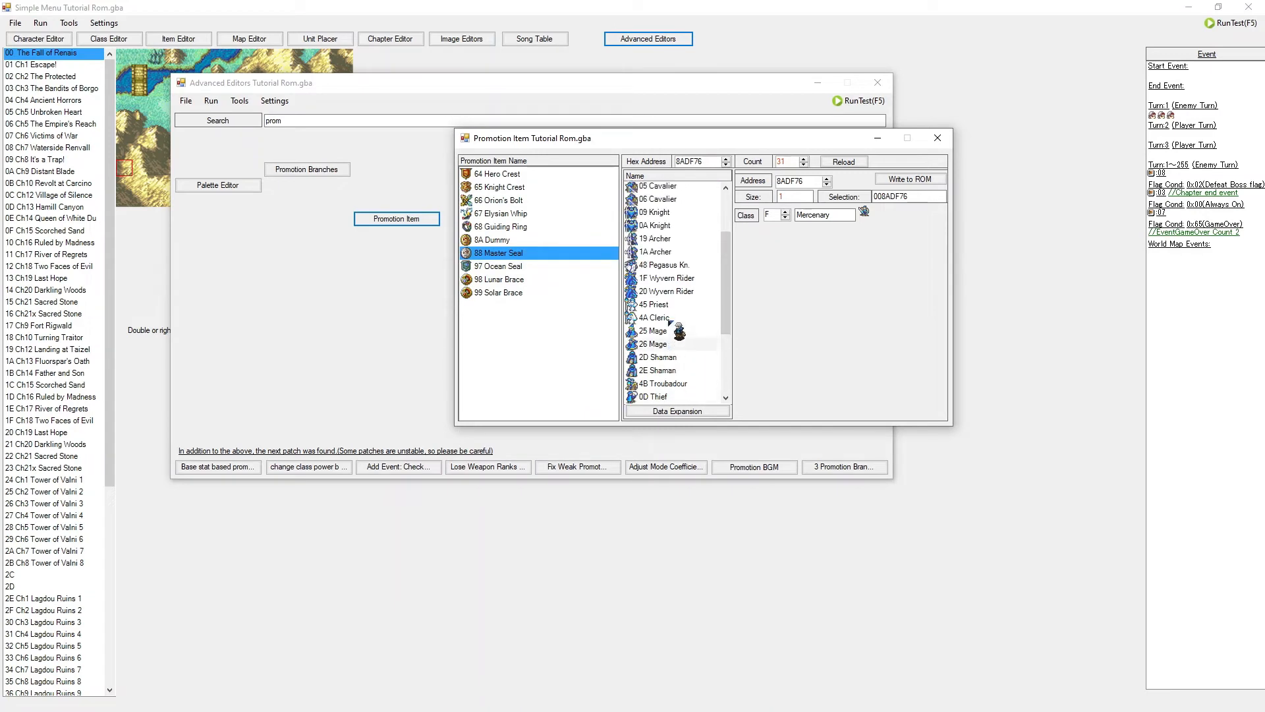
scroll(671, 321, "up", 1)
left_click(683, 268)
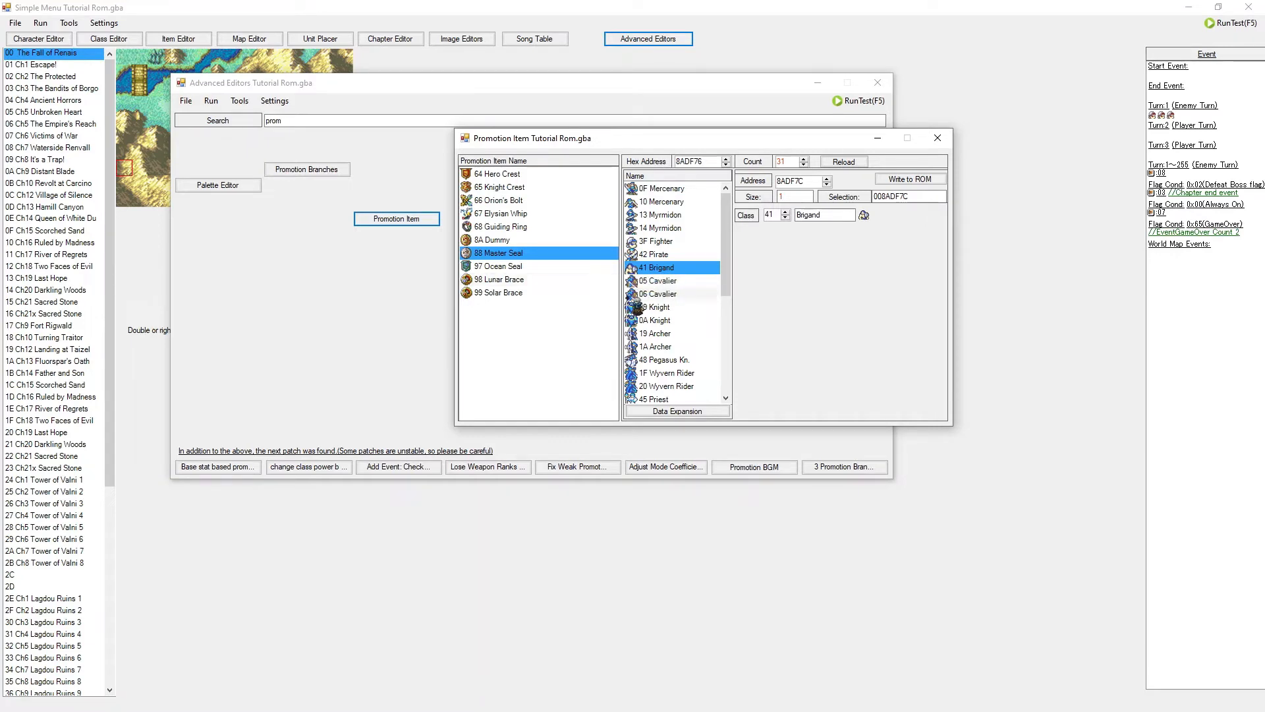
left_click(527, 266)
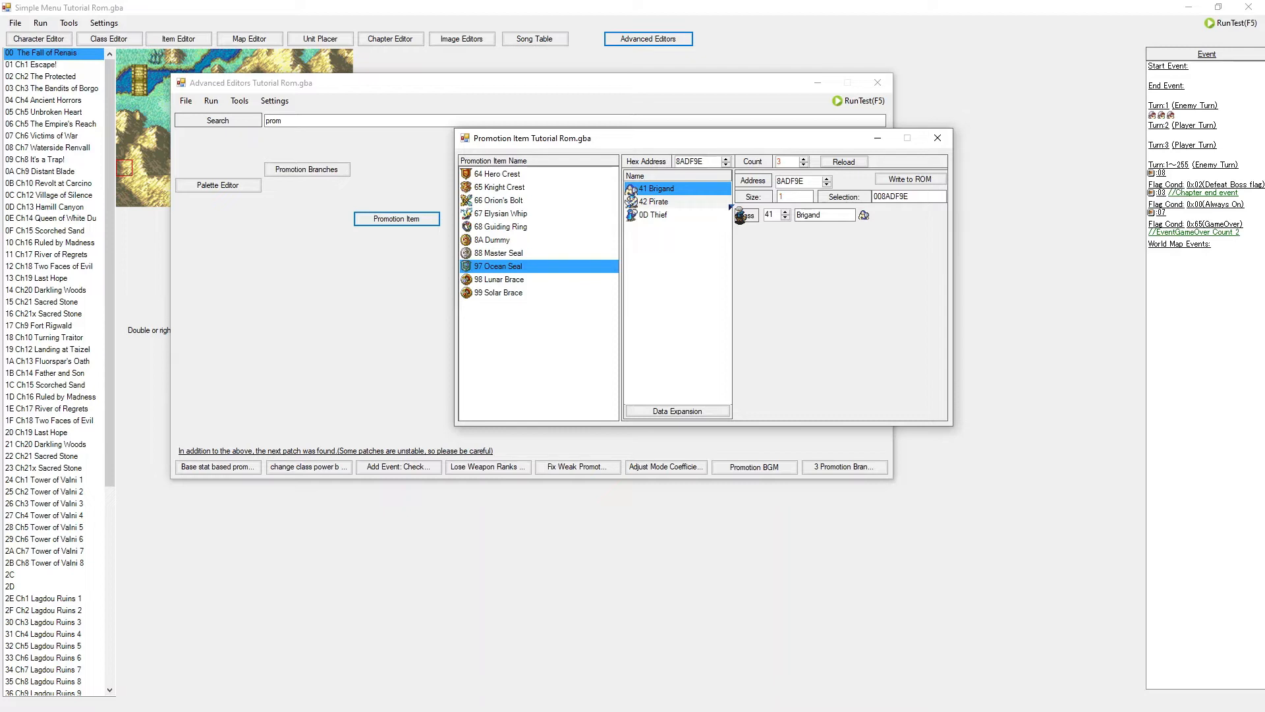
Expand the Orion's Bolt class list by one entry, set the new entry to class 1C Sniper, and write it to the ROM
left_click(532, 203)
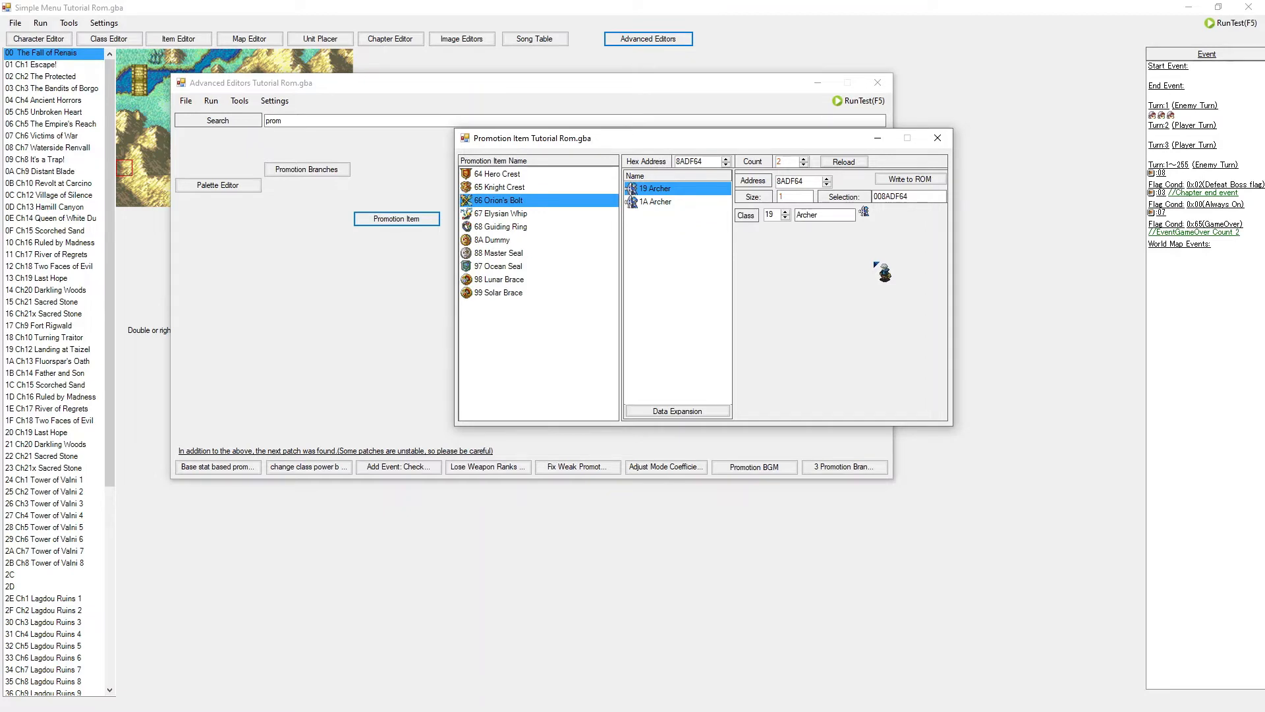
left_click(725, 414)
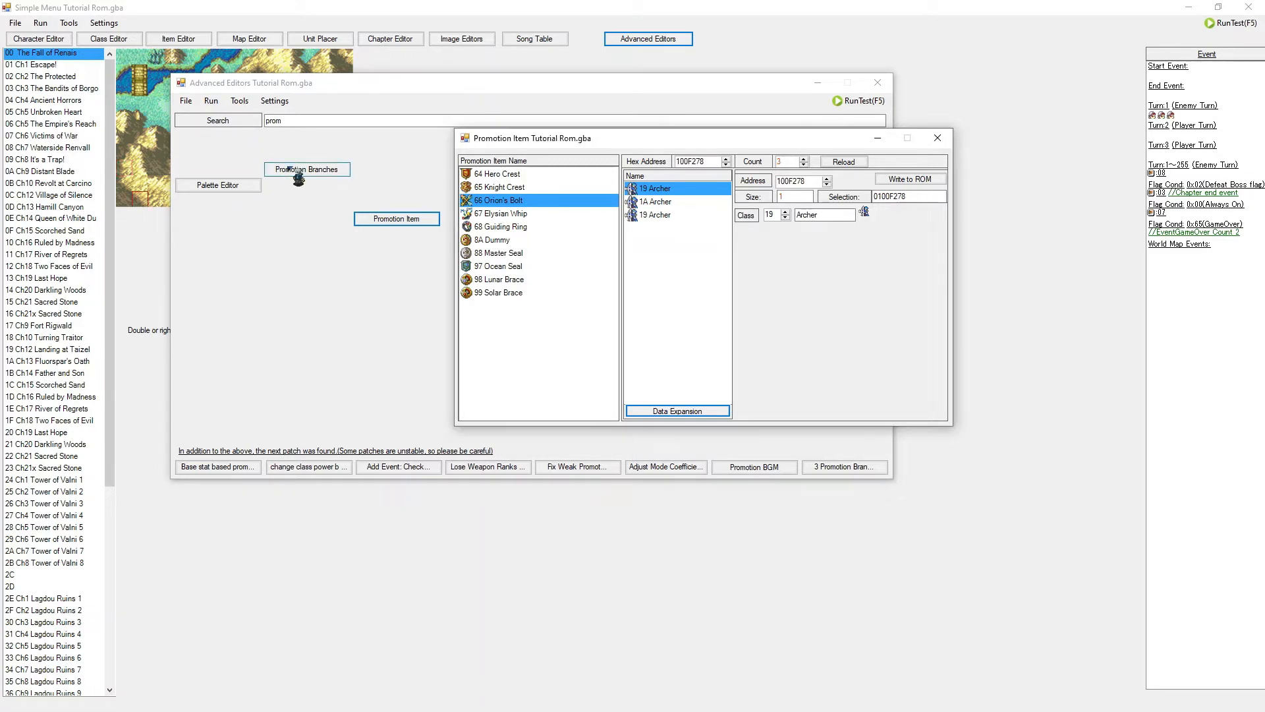
left_click(677, 217)
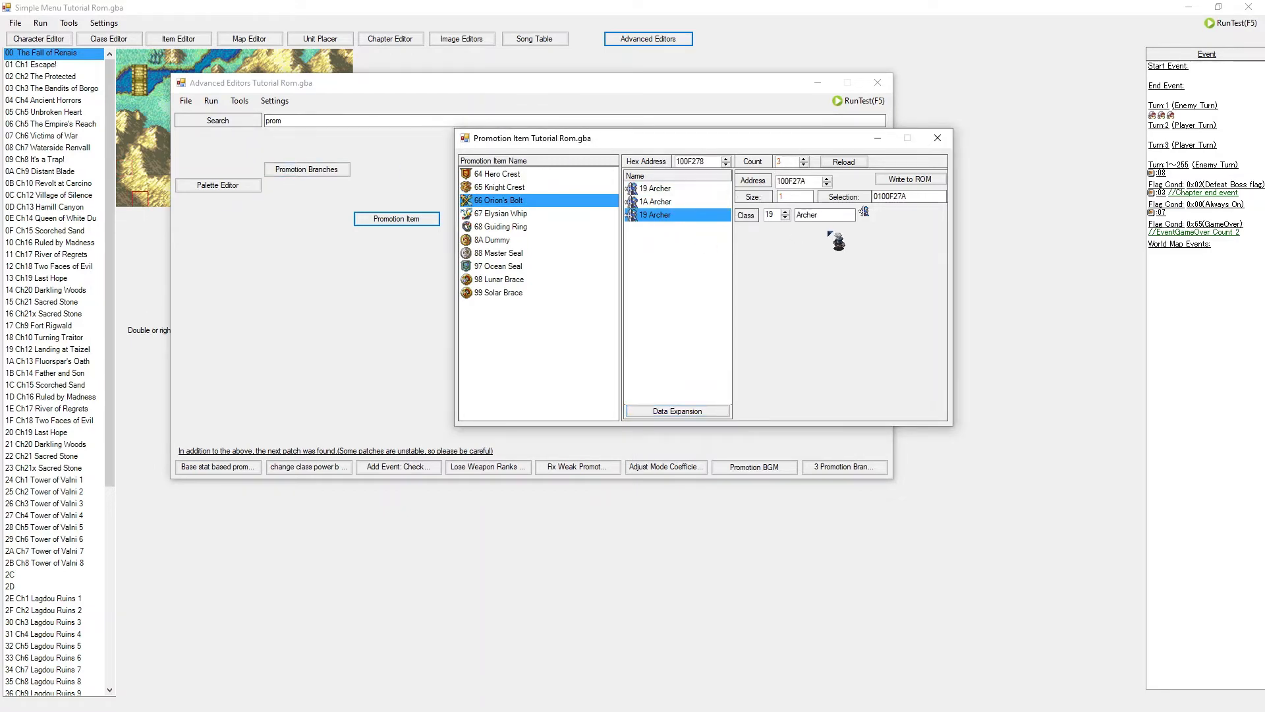
left_click(785, 212)
left_click(786, 212)
left_click(785, 212)
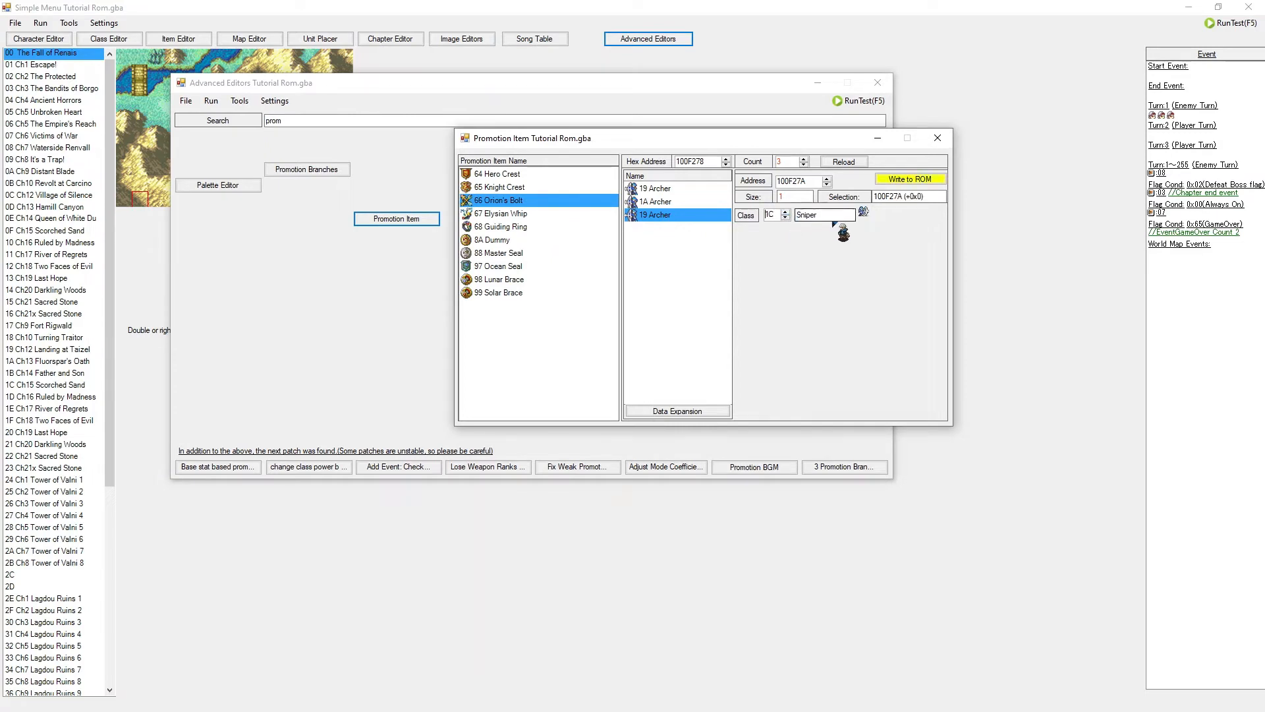
left_click(909, 179)
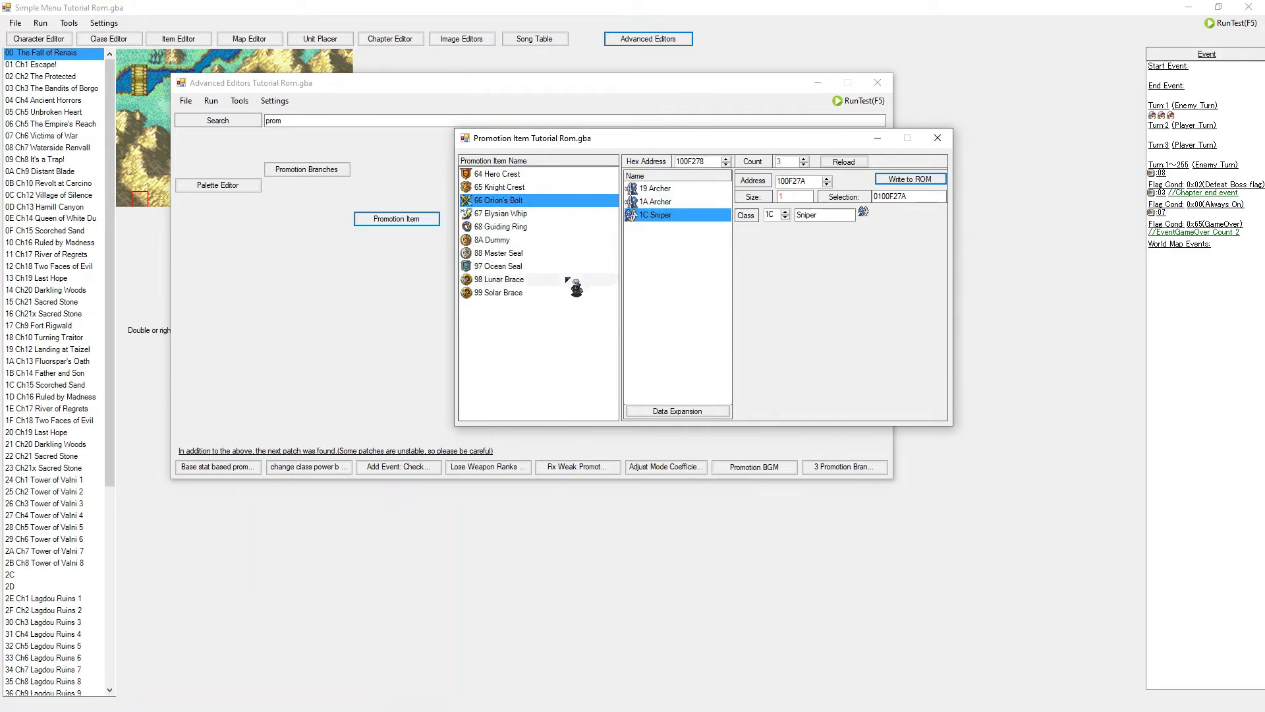
Expand the Knight Crest class list by one entry, set the new entry to class 4E Soldier, and write it to the ROM
left_click(554, 187)
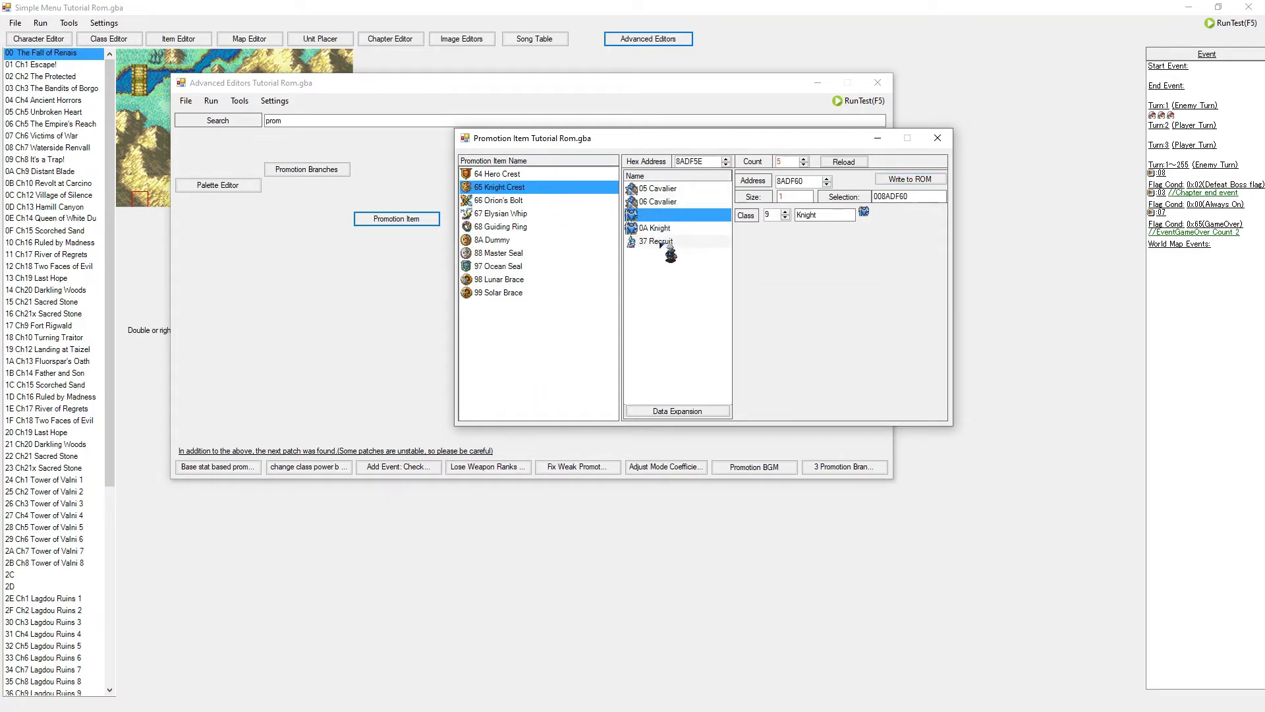
left_click(661, 241)
left_click(662, 412)
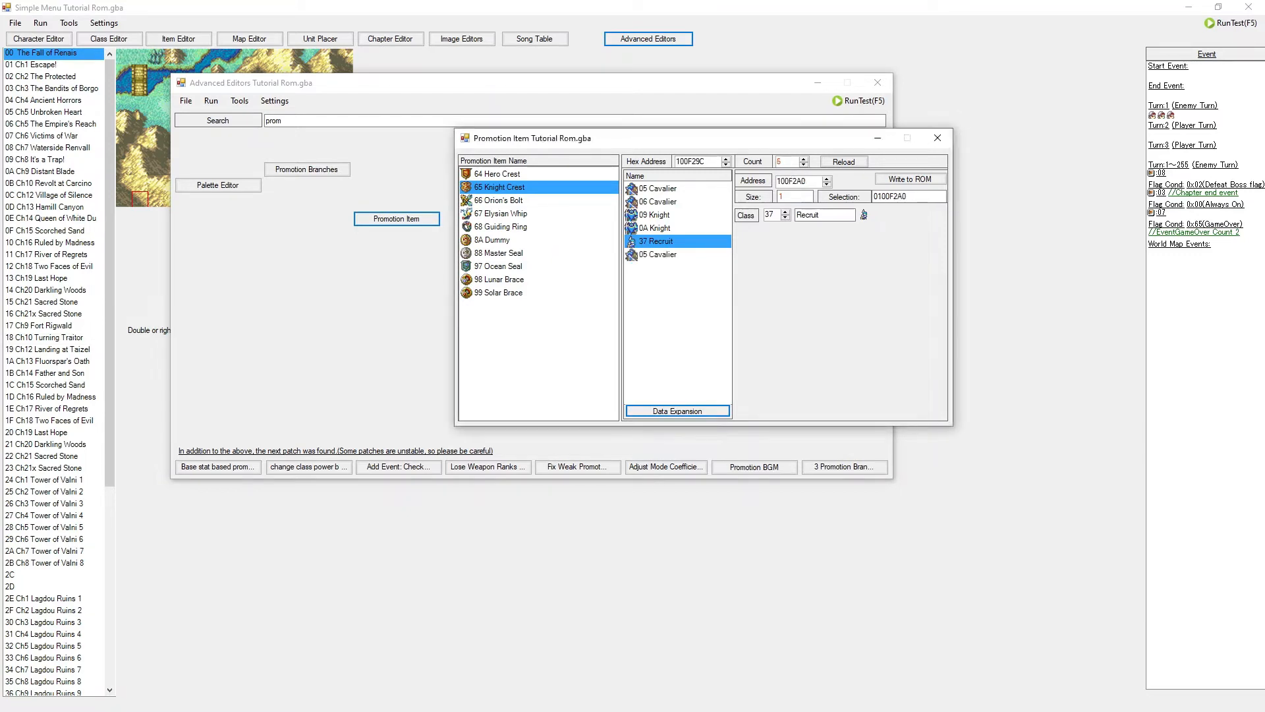
left_click(665, 255)
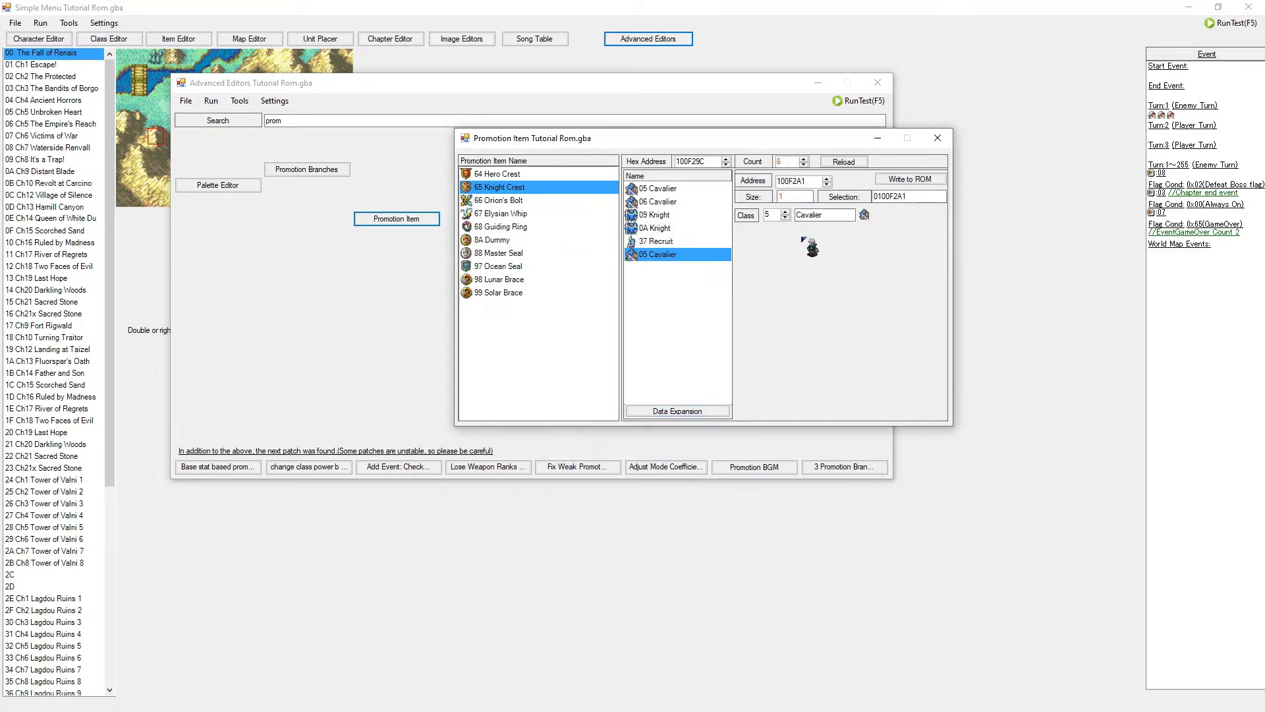
left_click(769, 215)
type("E")
left_click(909, 180)
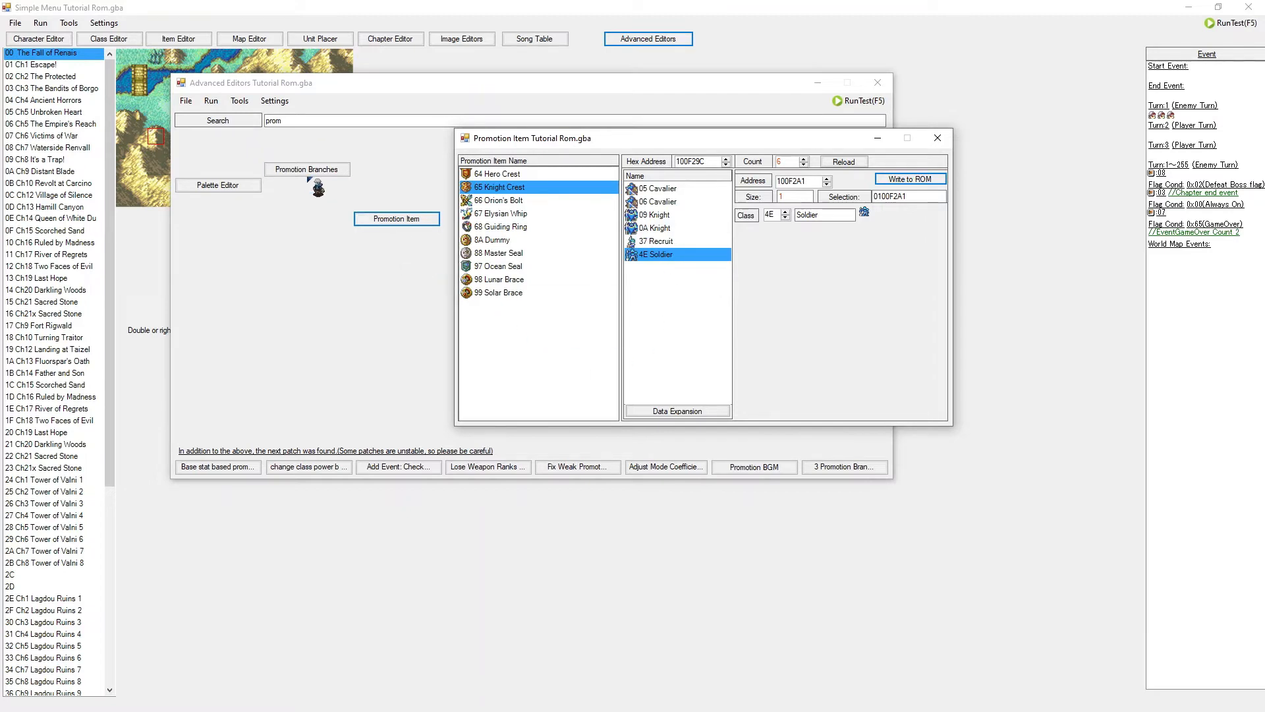
Open the Promotion Branches editor, look through its class list, and view the promotion options of 05 Cavalier
left_click(307, 169)
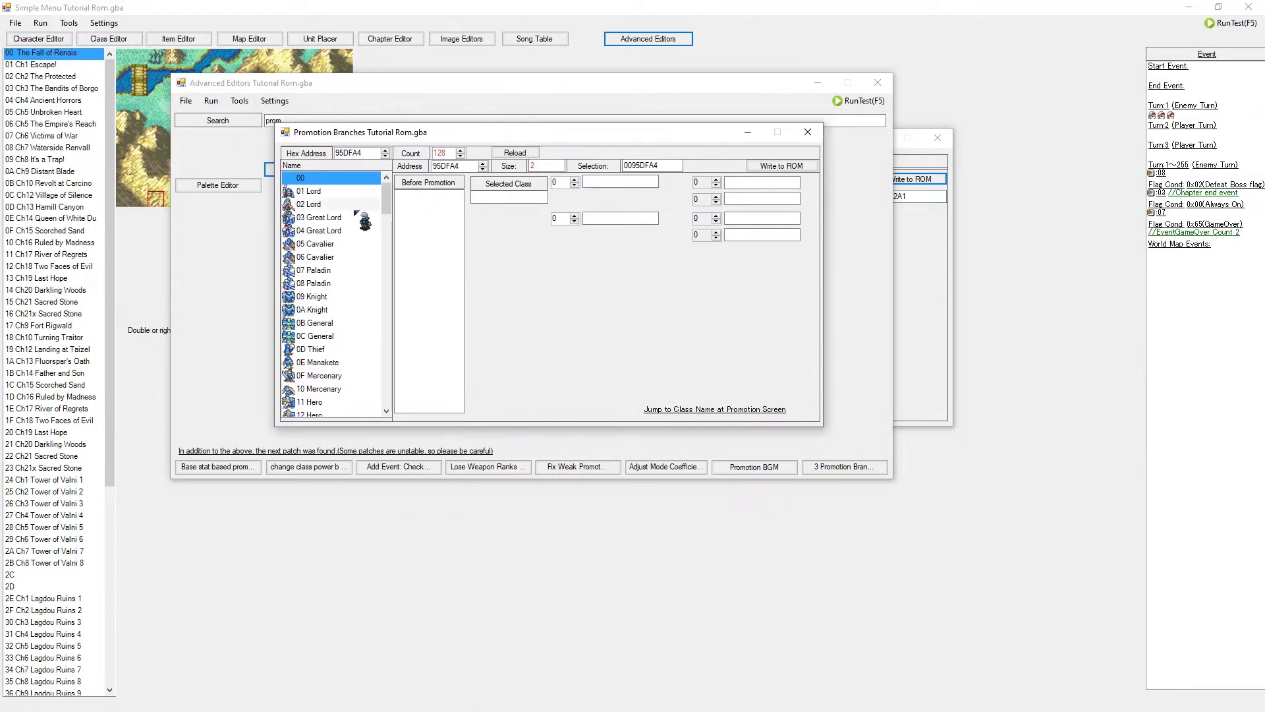
scroll(338, 199, "down", 20)
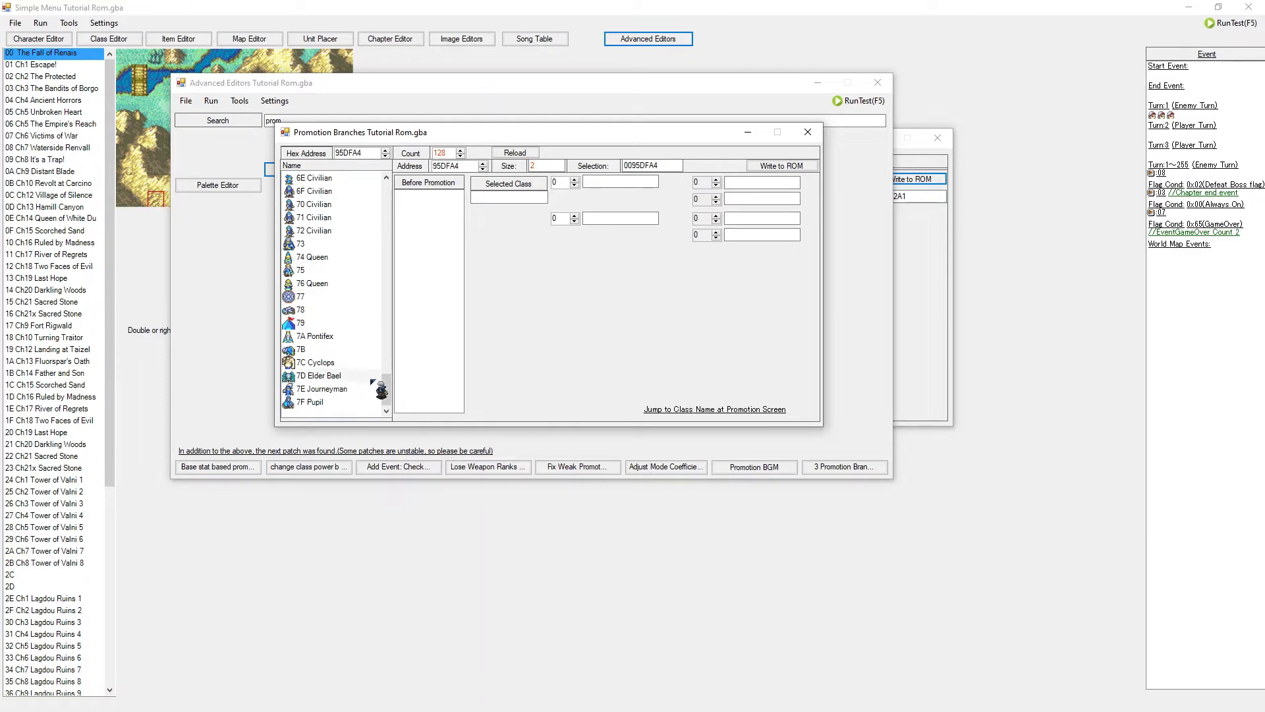
left_click_drag(385, 380, 387, 188)
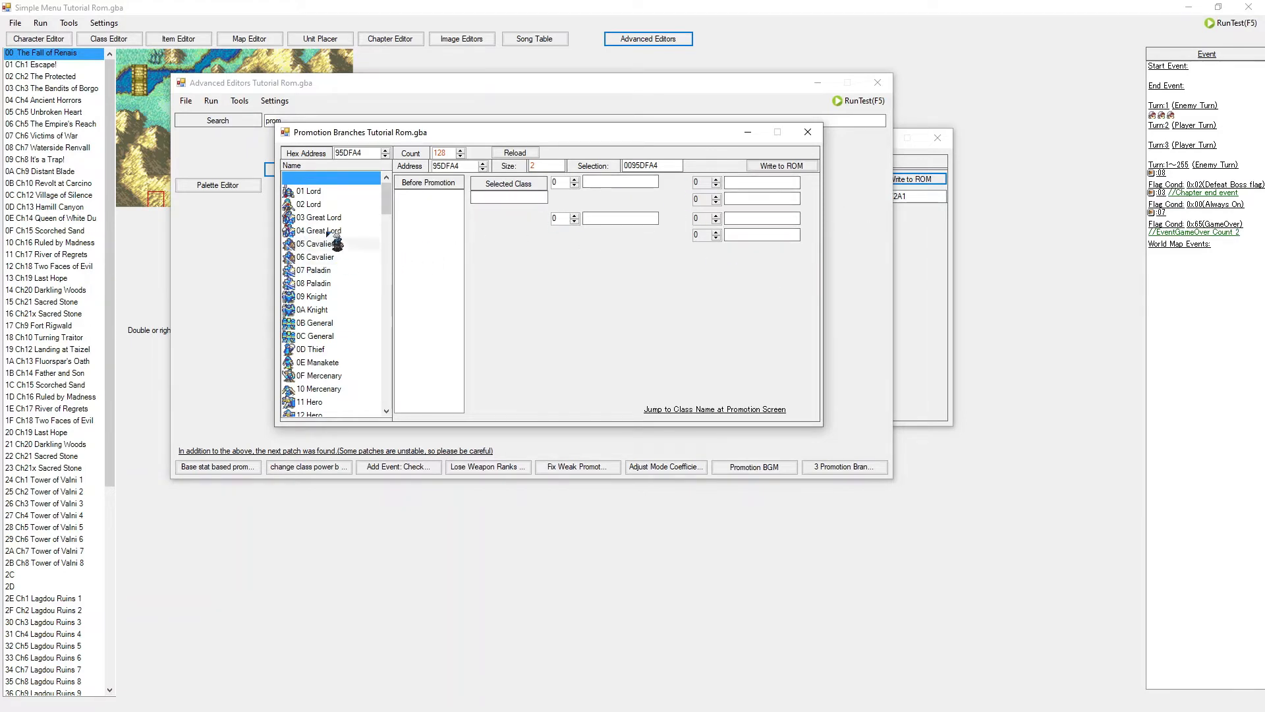
left_click(315, 248)
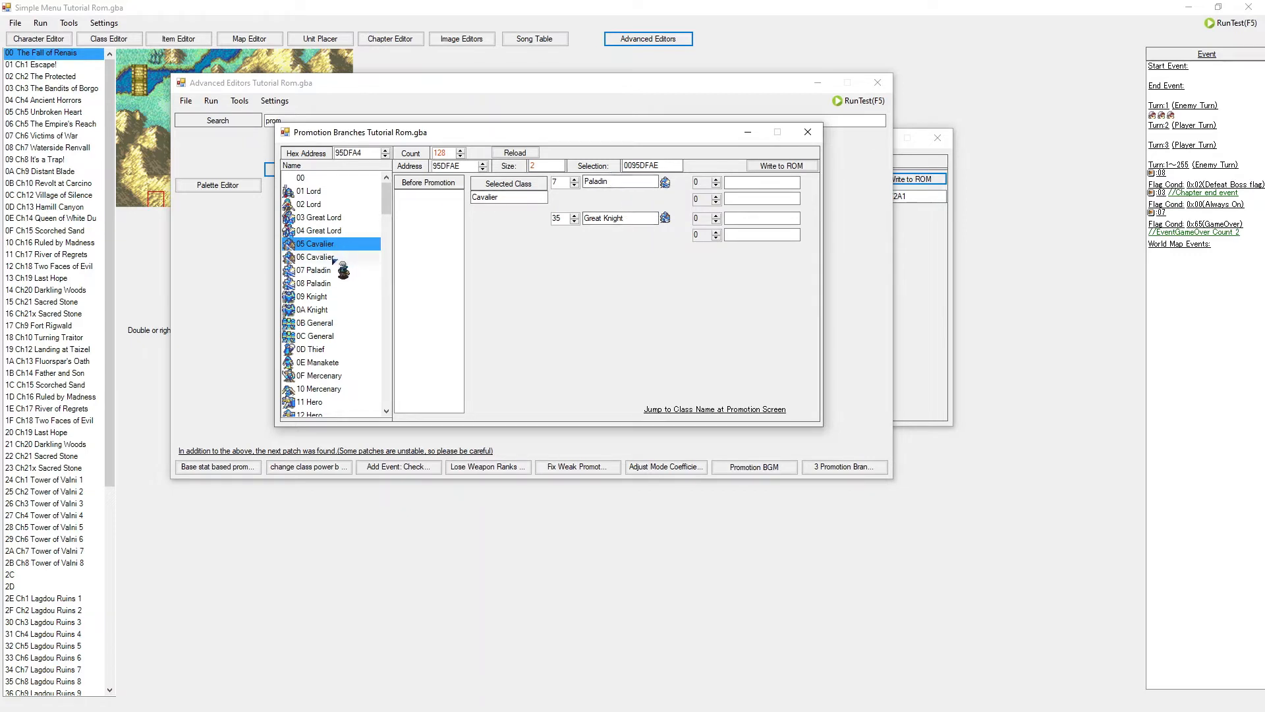
scroll(333, 253, "down", 2)
scroll(340, 304, "down", 5)
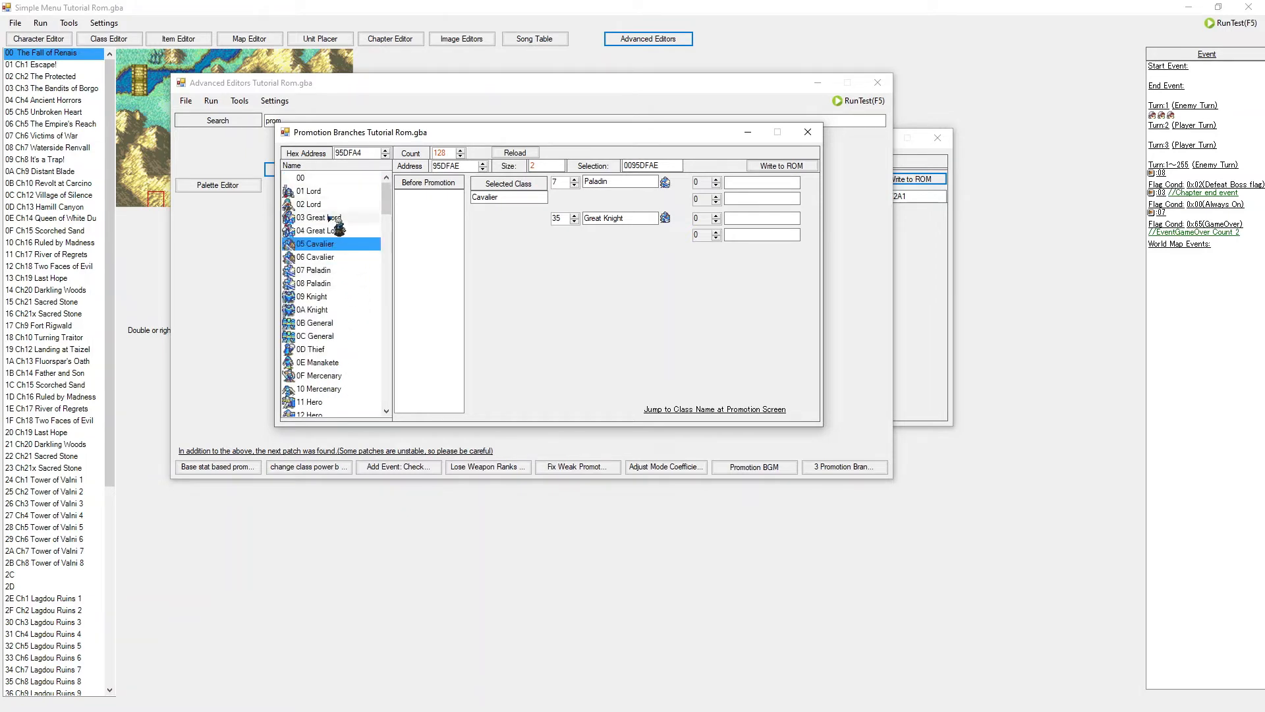
Compare the promotion branches of the two Lord classes with those of 05 Cavalier, 04 Great Lord and 07 Paladin
left_click(328, 197)
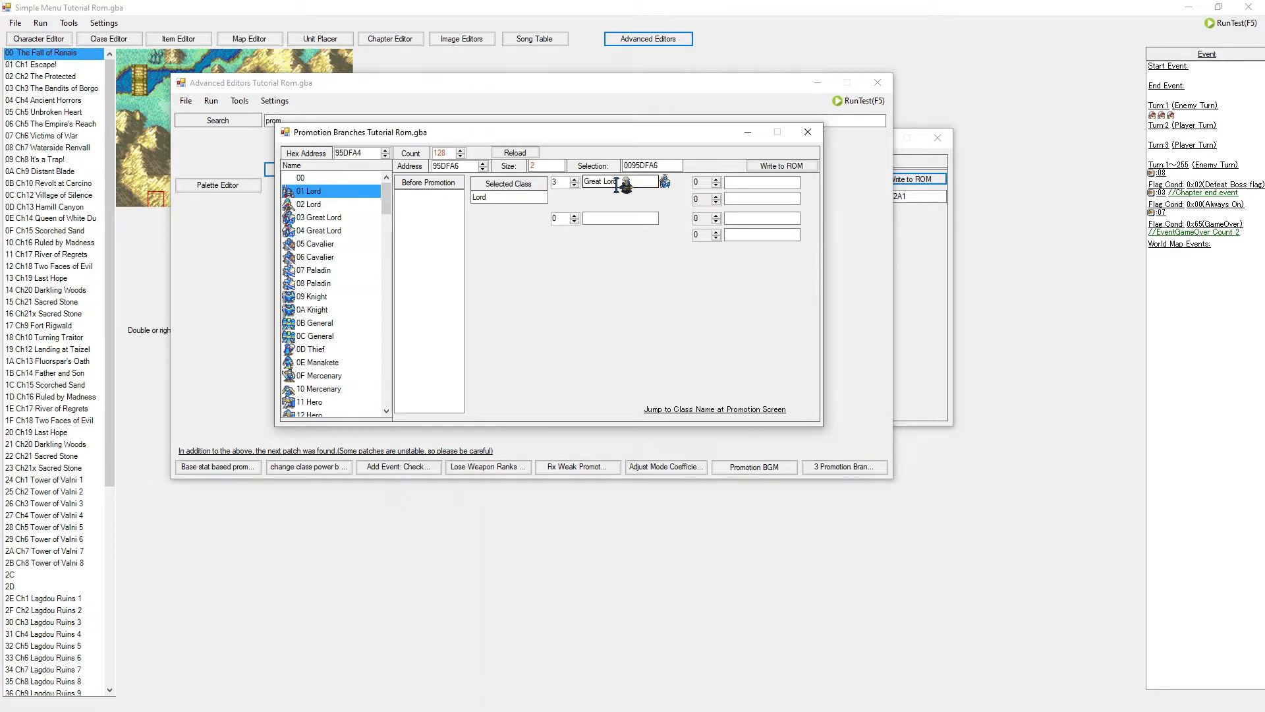
left_click(321, 243)
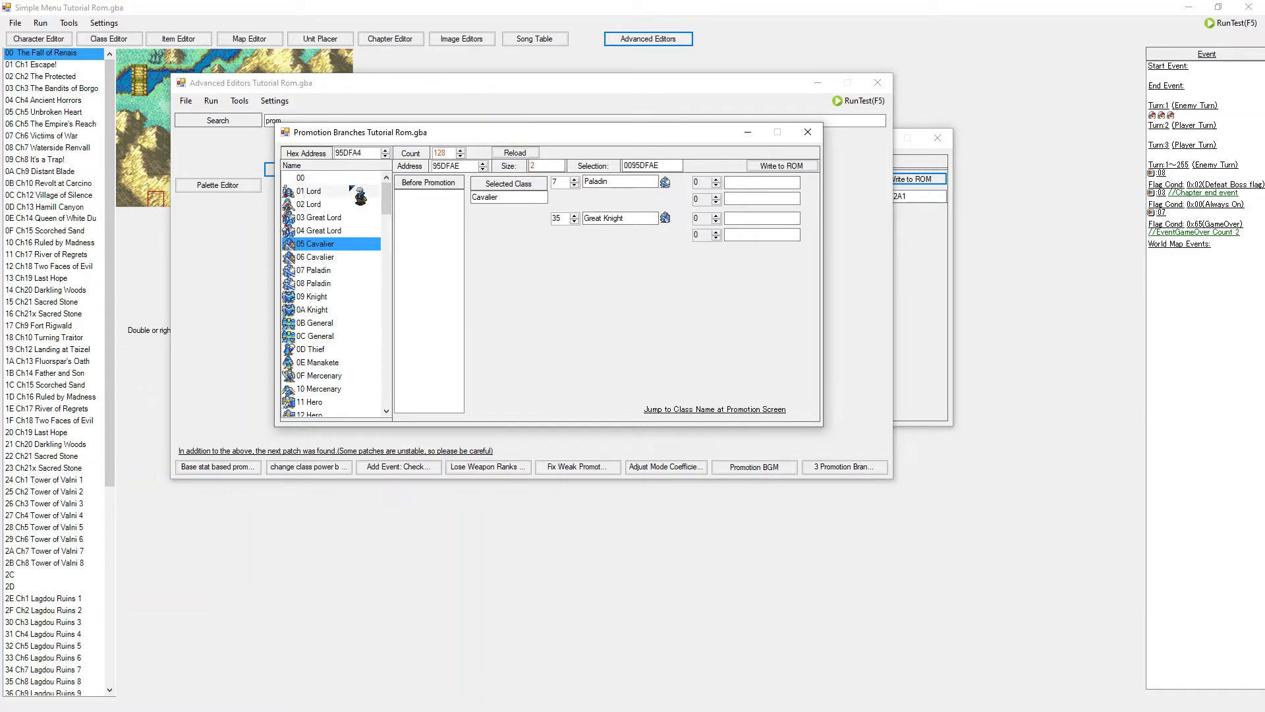
left_click(351, 190)
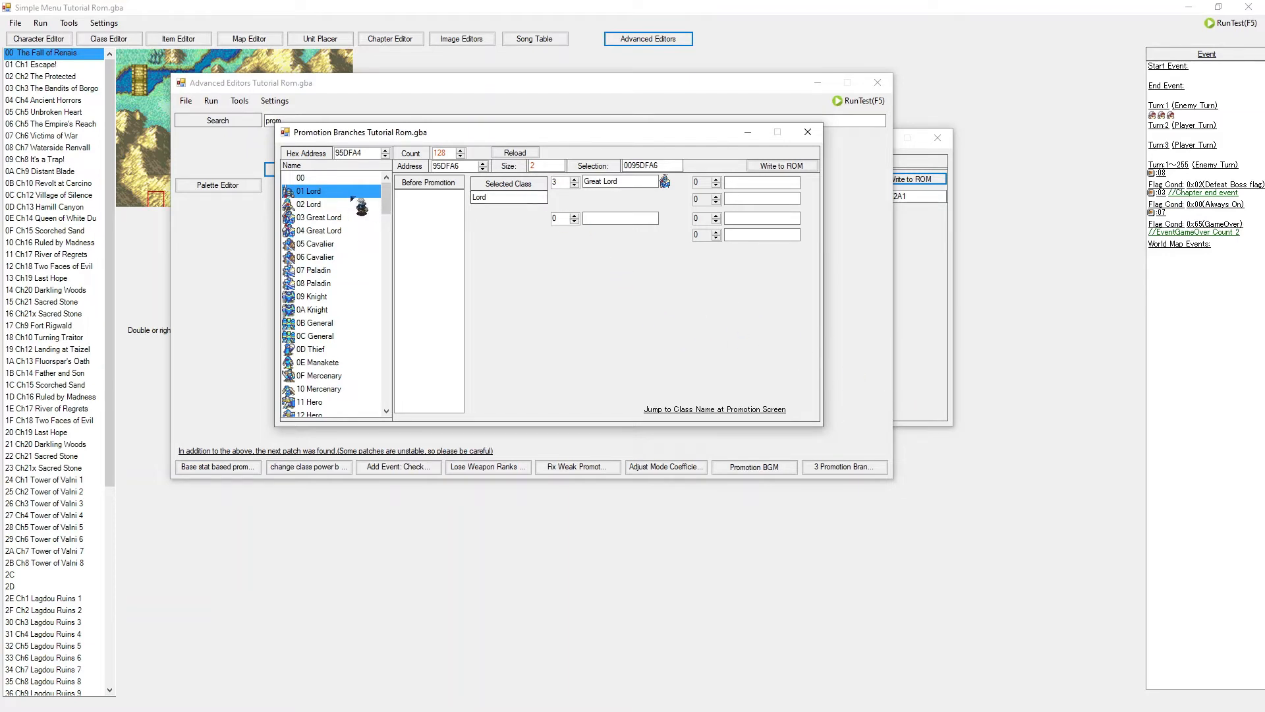
left_click(308, 205)
left_click(313, 193)
left_click(313, 205)
left_click(313, 191)
left_click(308, 204)
left_click(311, 230)
left_click(318, 270)
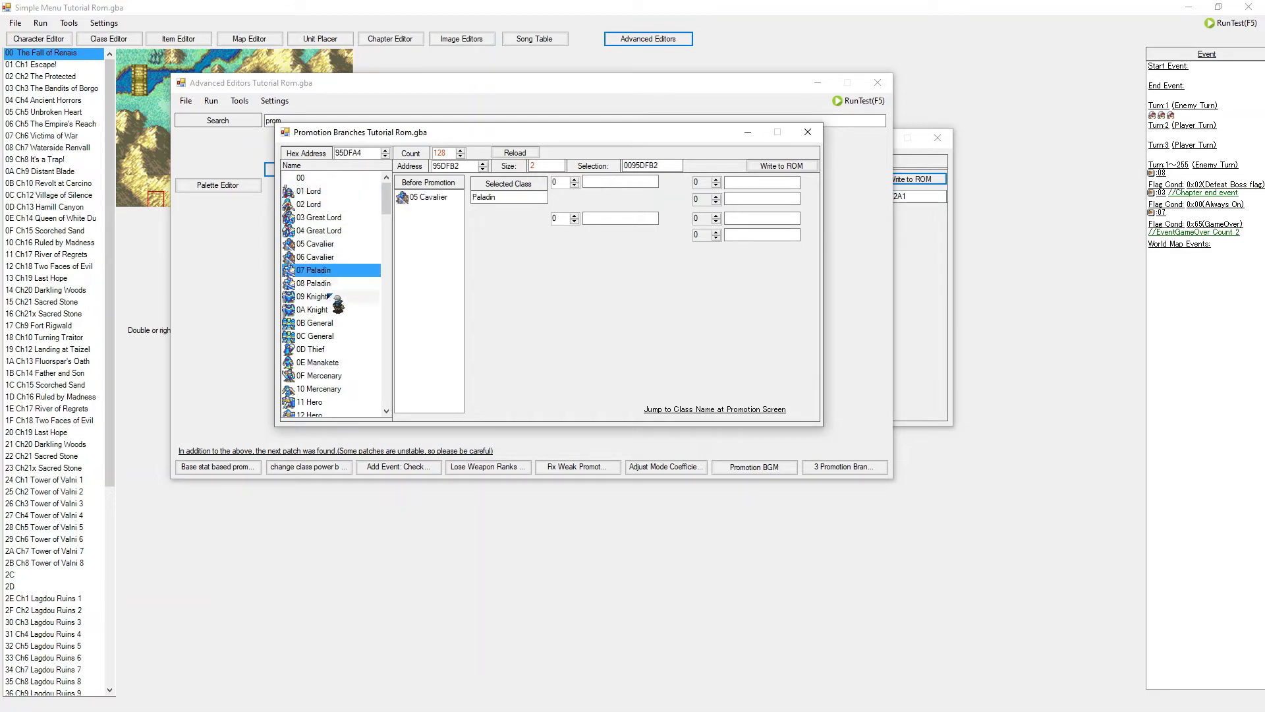
Examine the promotion branches of 09 Knight, both General classes and 0D Thief
left_click(327, 296)
left_click(317, 323)
left_click(323, 334)
left_click(328, 350)
Compare the promotion branches of 0F Mercenary and 10 Mercenary, and check which class promotes into 12 Hero
scroll(330, 317, "down", 2)
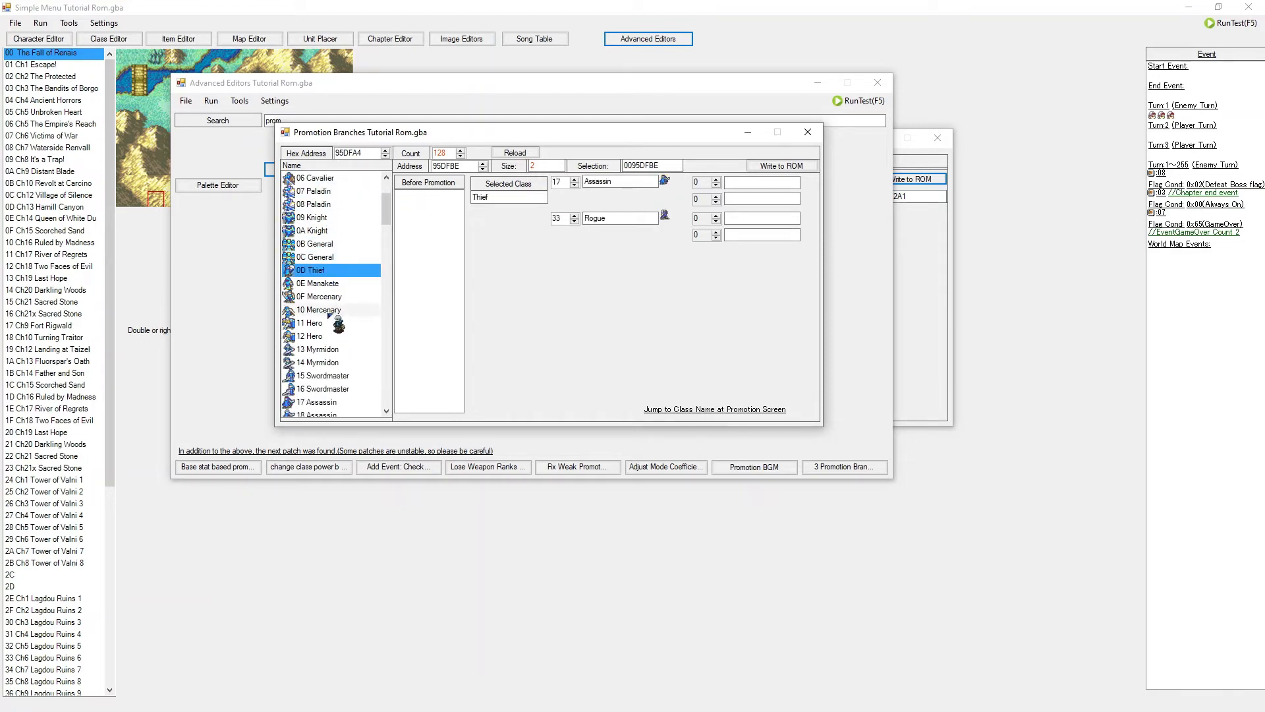
left_click(328, 309)
left_click(331, 298)
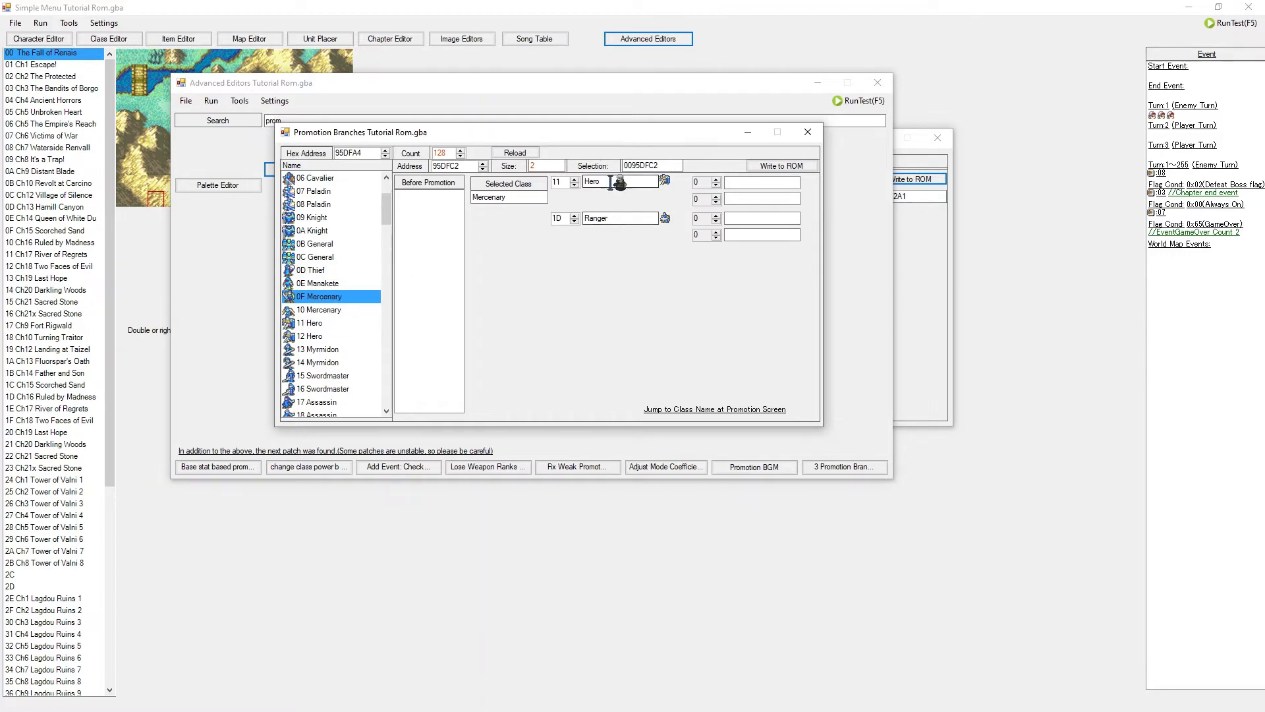
left_click(362, 310)
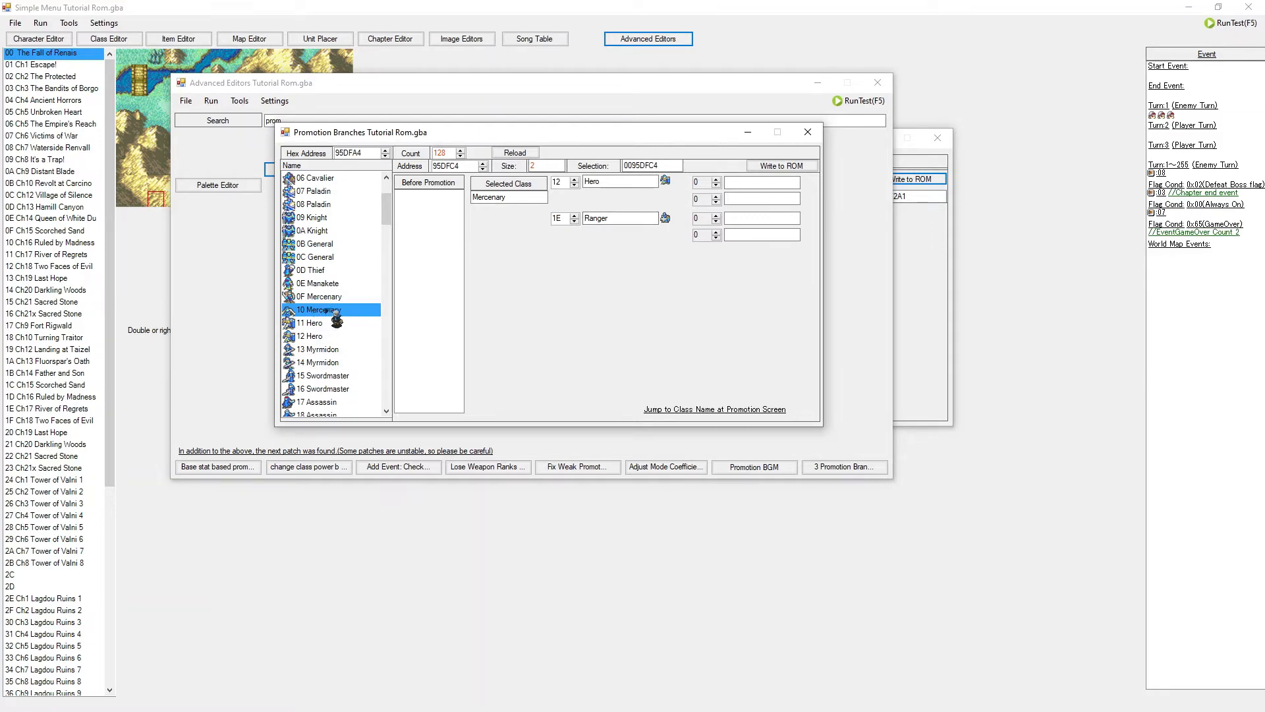
scroll(326, 309, "up", 1)
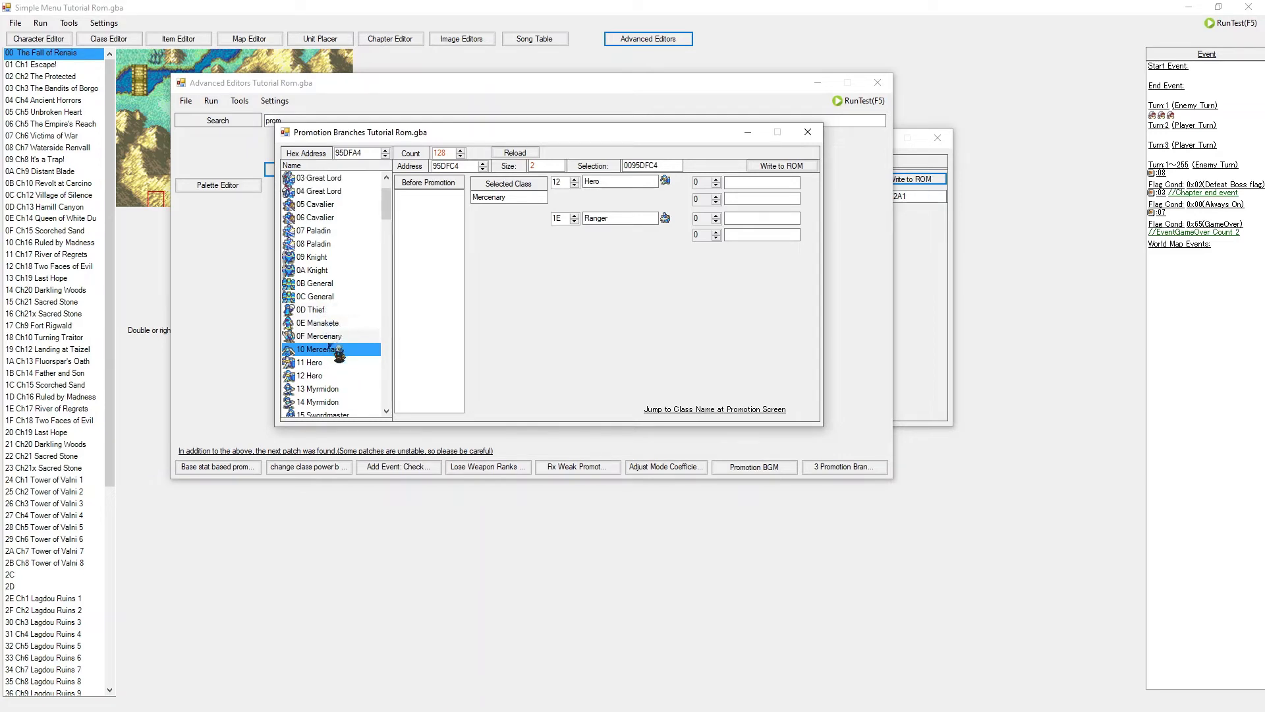
scroll(367, 356, "down", 2)
left_click(320, 296)
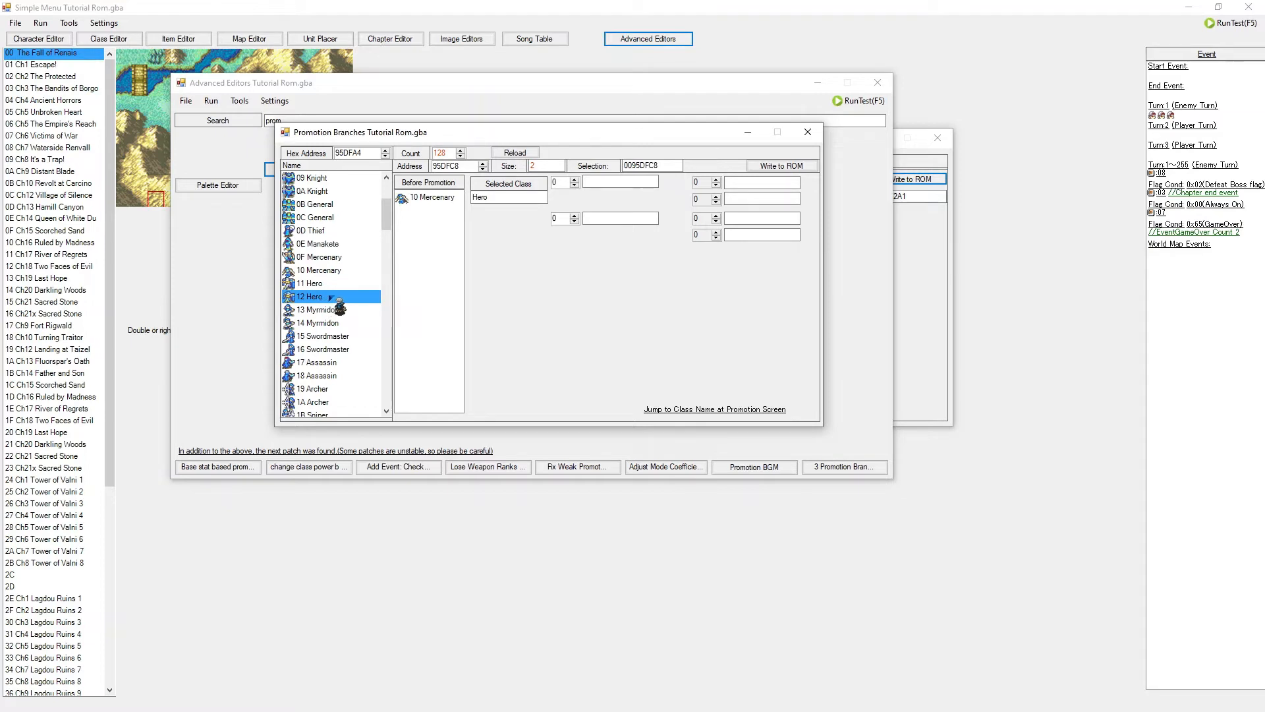
Examine the promotion branches of 18 Assassin, 19 Archer, 20 Wyvern Rider and 22 Wyvern Lord
scroll(341, 308, "down", 1)
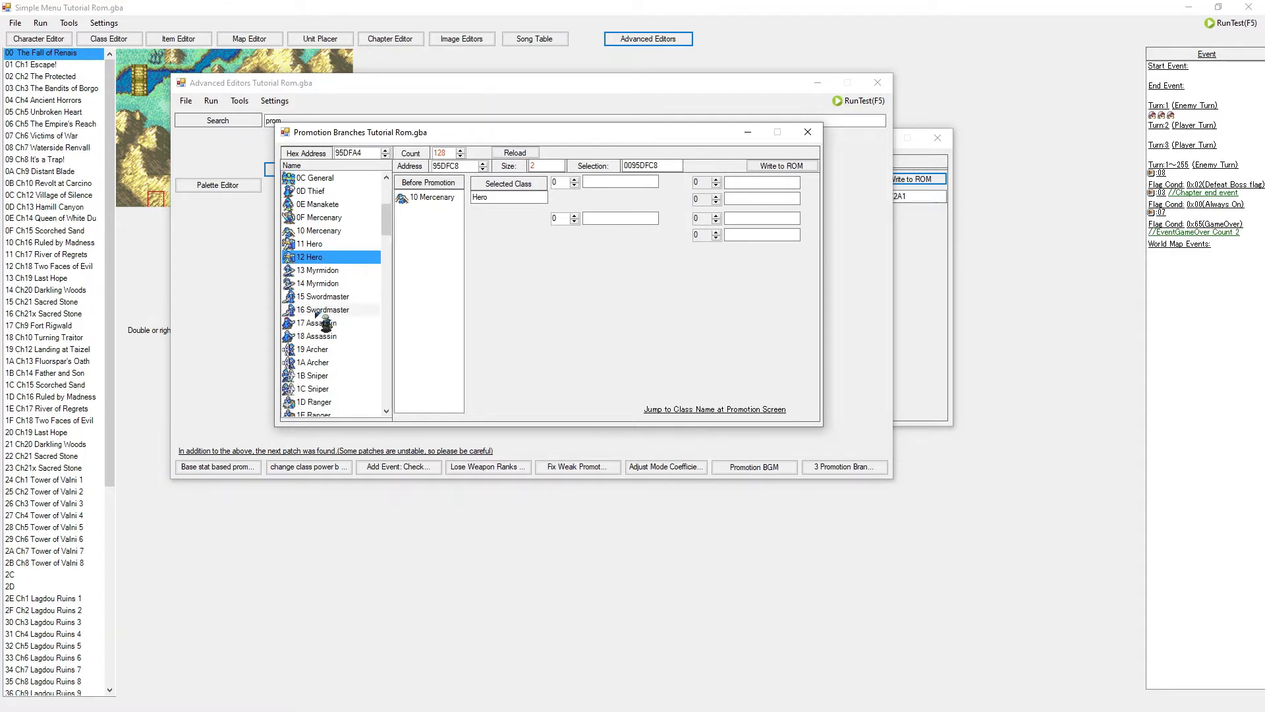
left_click(329, 335)
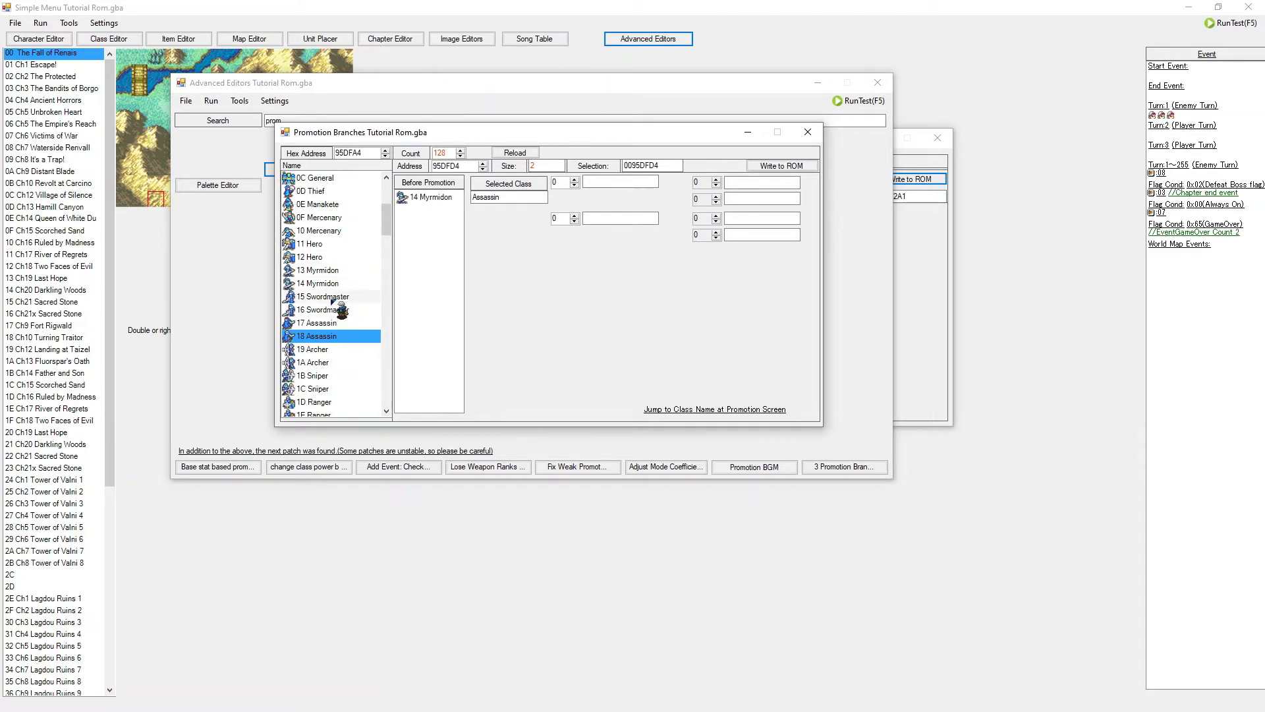
scroll(332, 304, "down", 1)
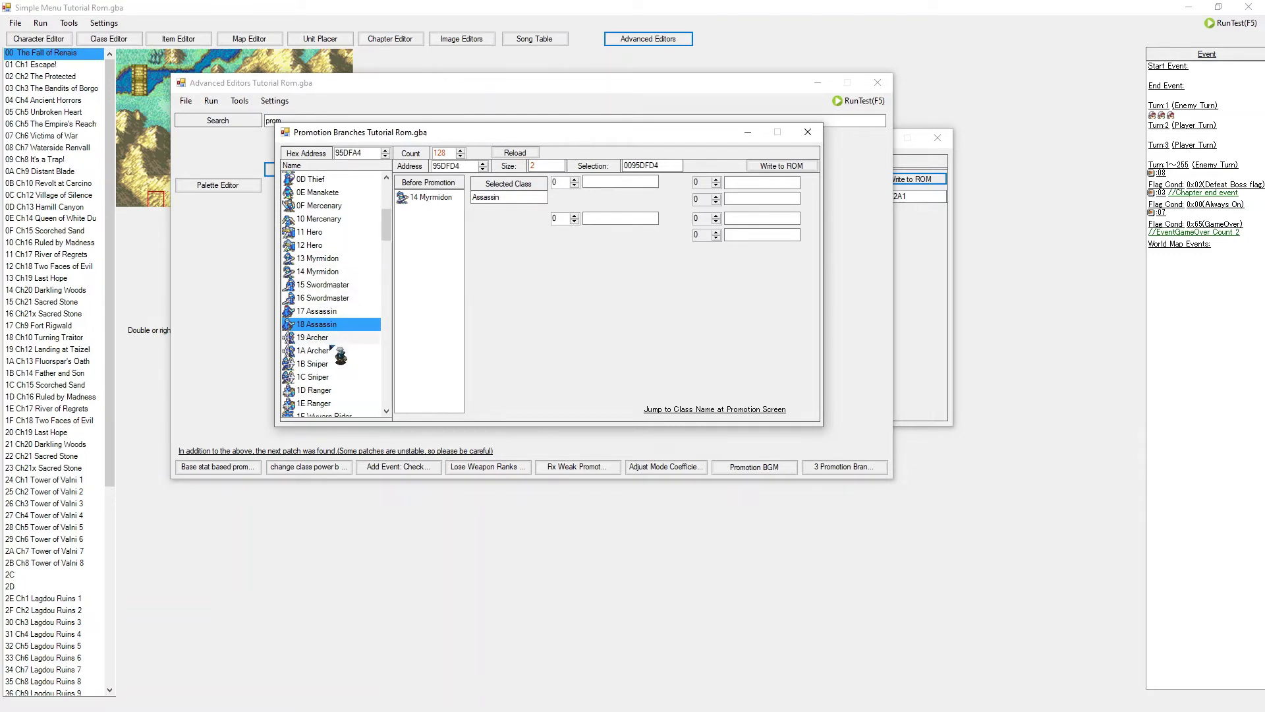
left_click(334, 312)
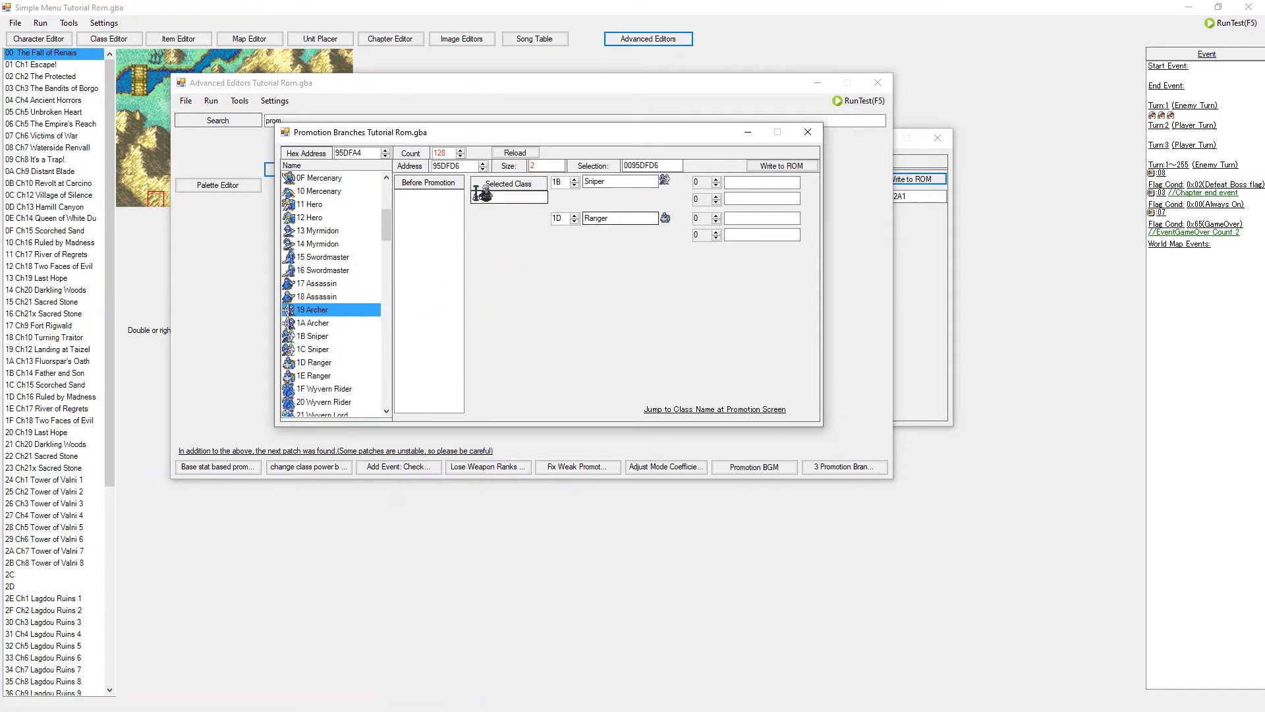
scroll(364, 283, "down", 2)
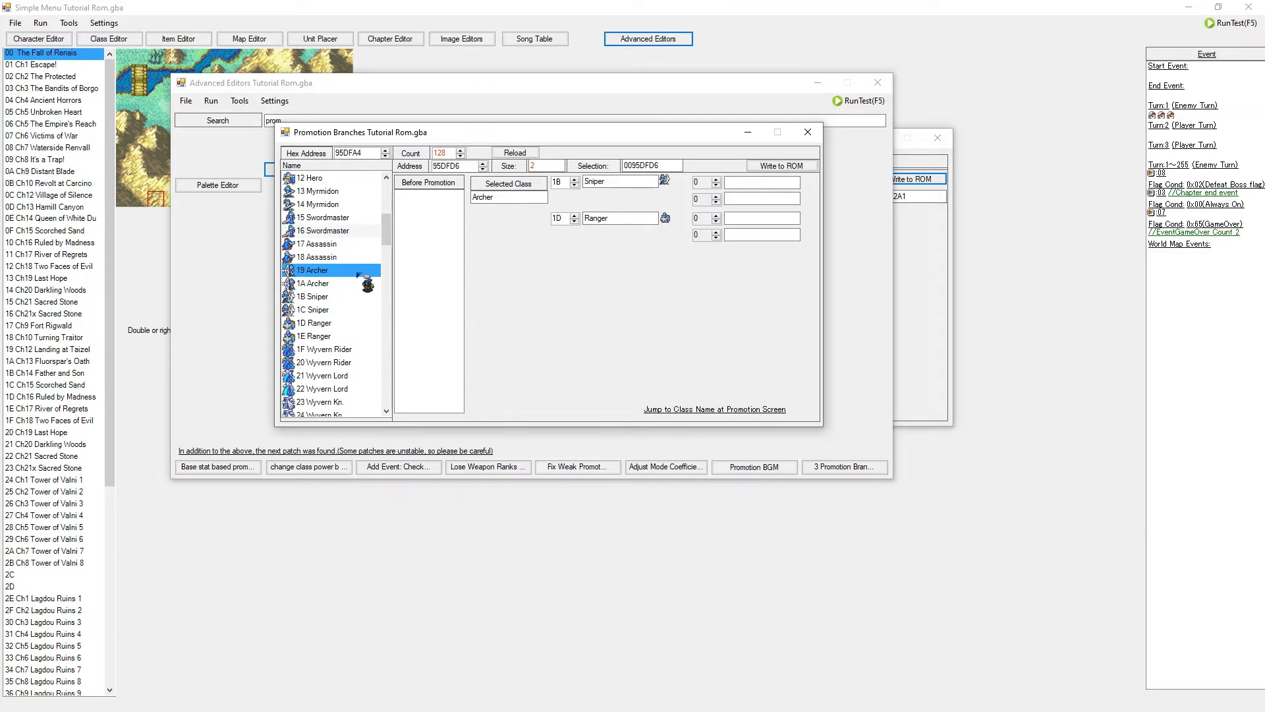
left_click(336, 322)
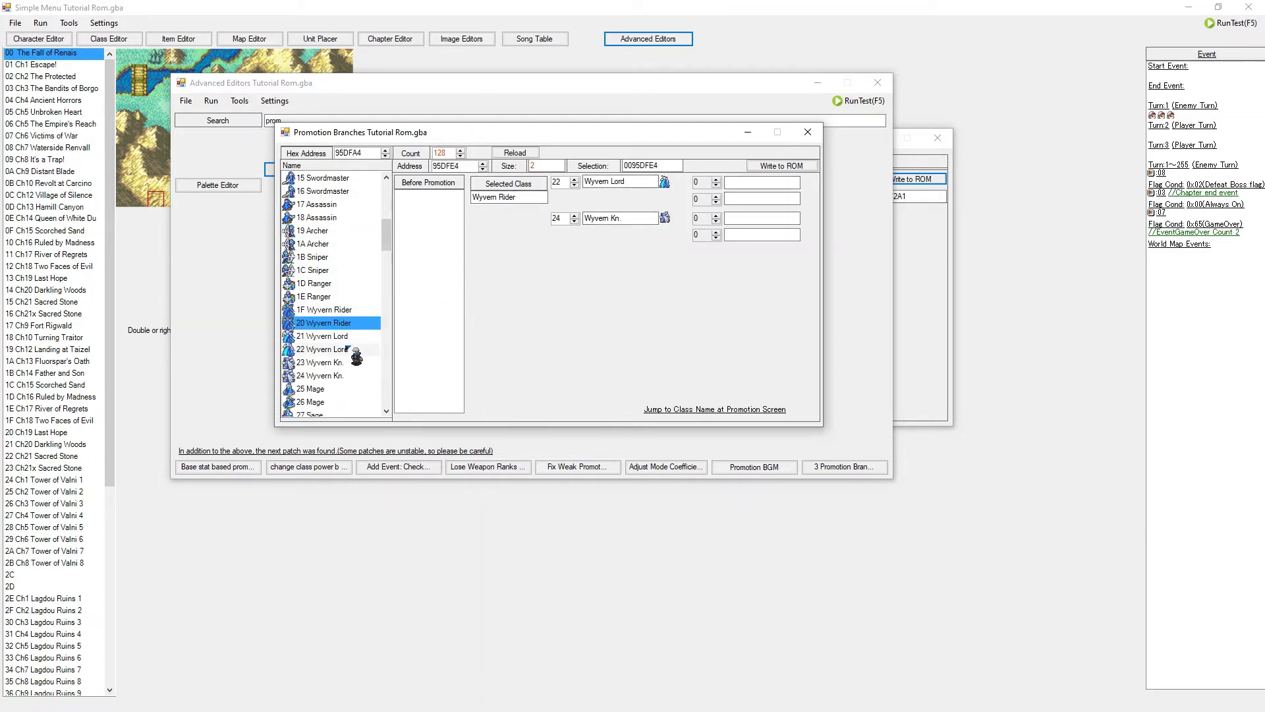
left_click(338, 348)
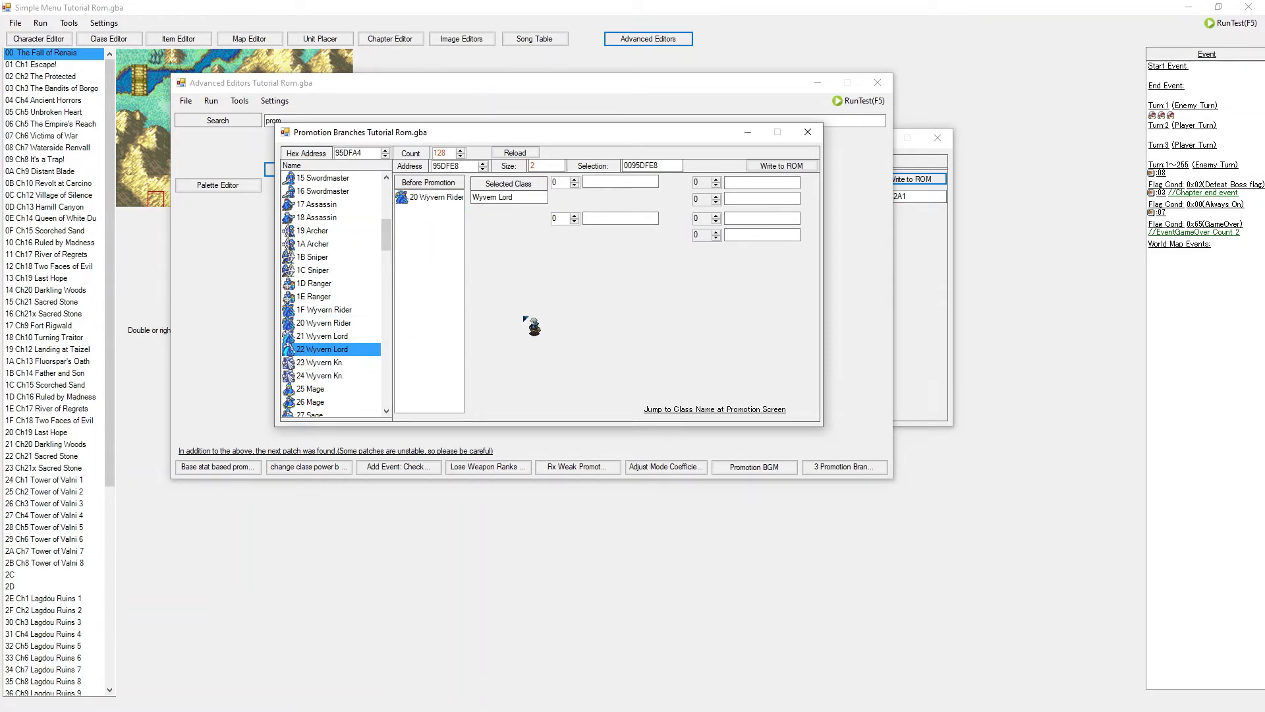
scroll(327, 331, "down", 3)
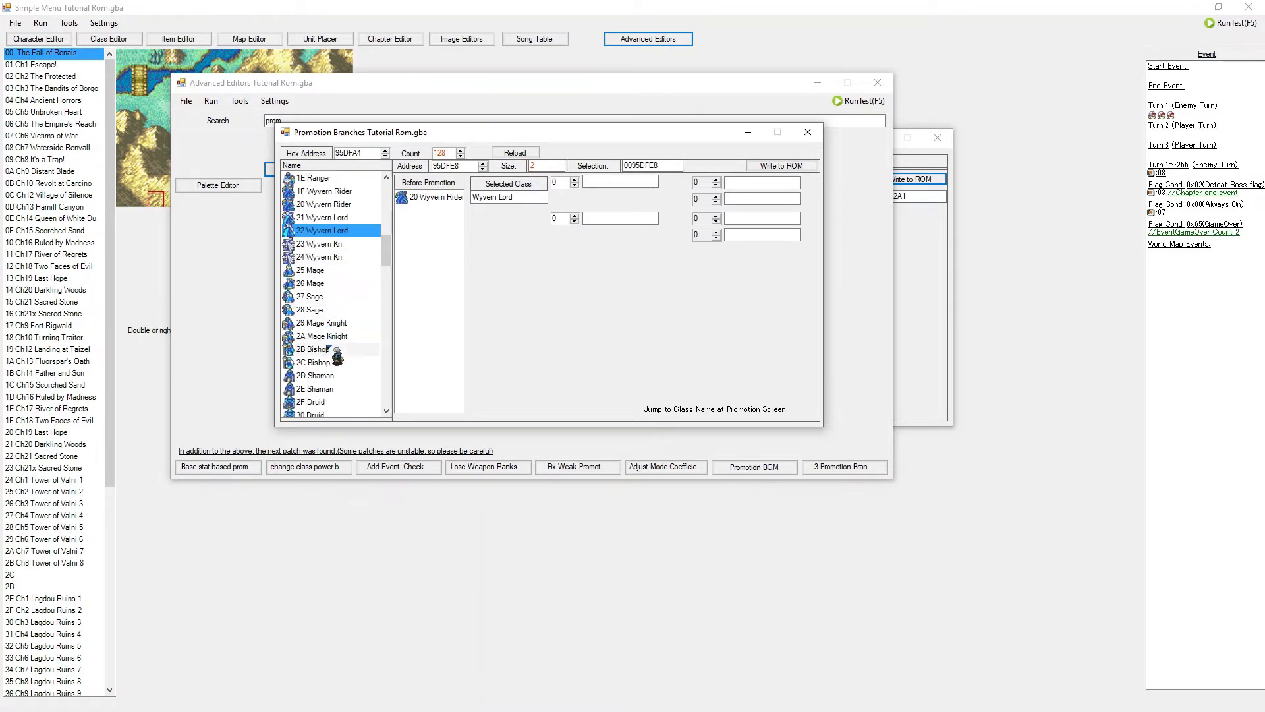
Examine the two promotion branches of 10 Mercenary
scroll(349, 354, "down", 4)
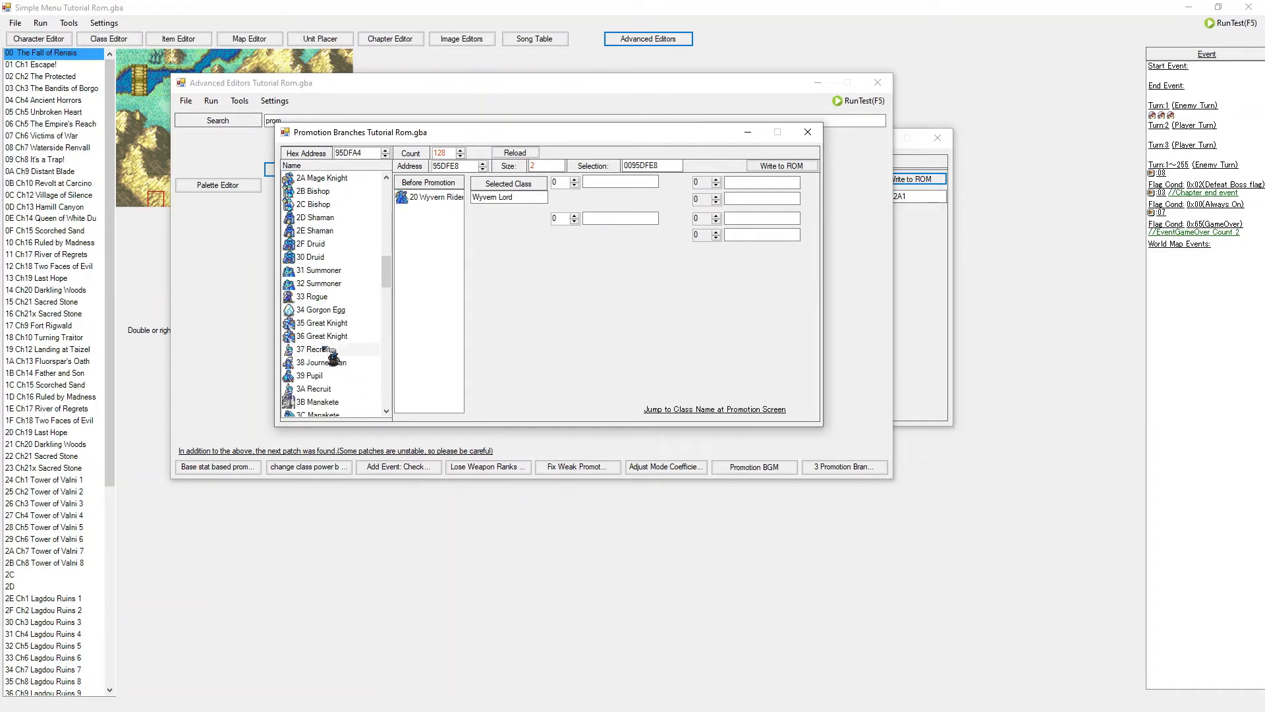
scroll(323, 359, "up", 3)
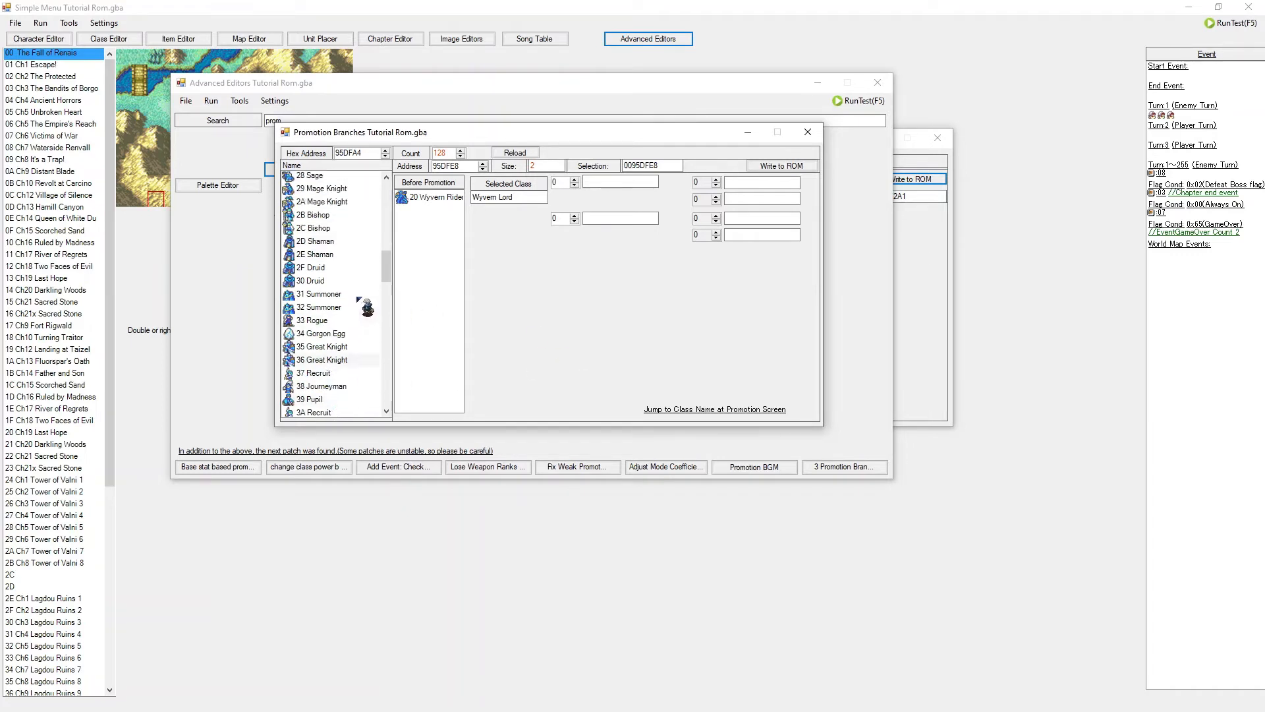
scroll(367, 305, "up", 6)
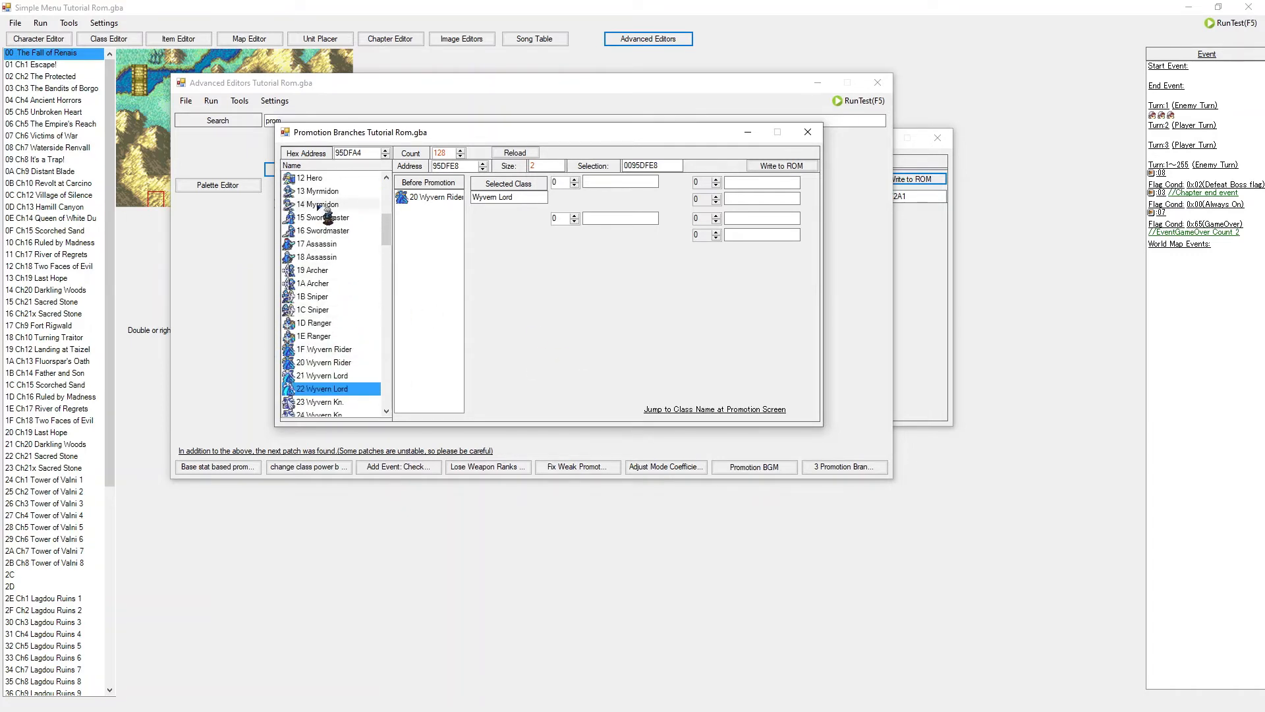
scroll(322, 227, "up", 1)
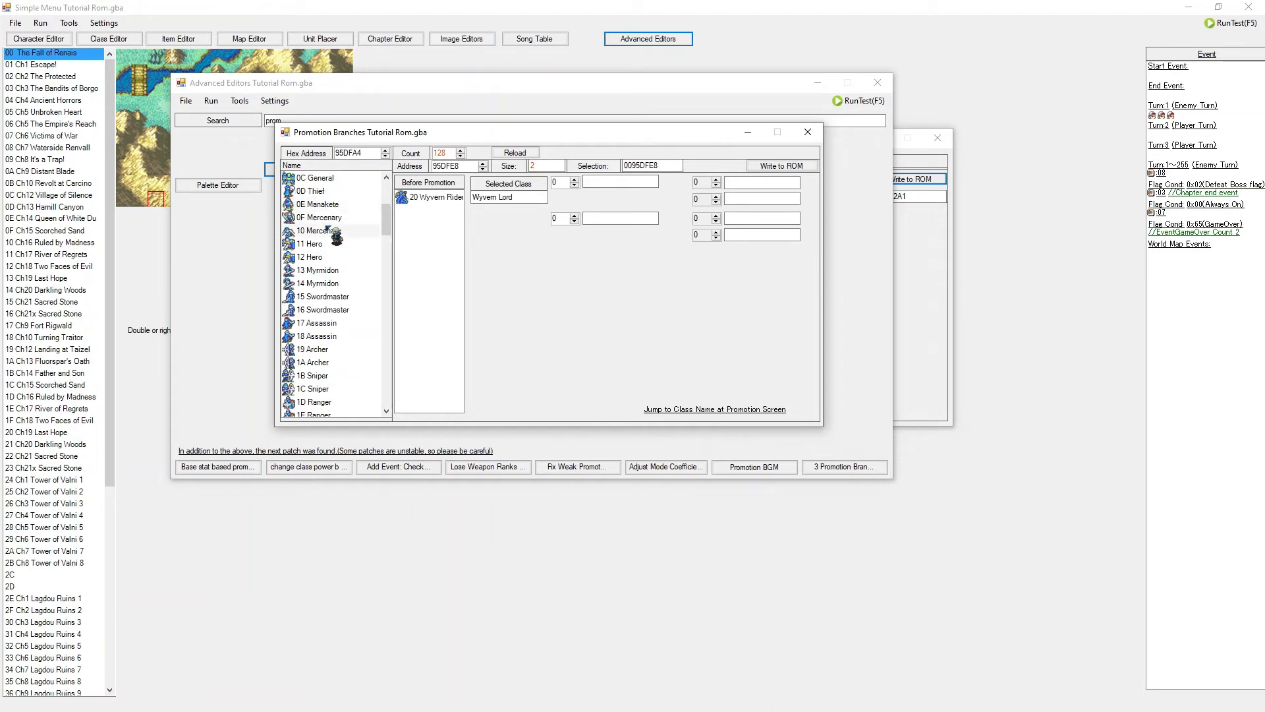
left_click(321, 230)
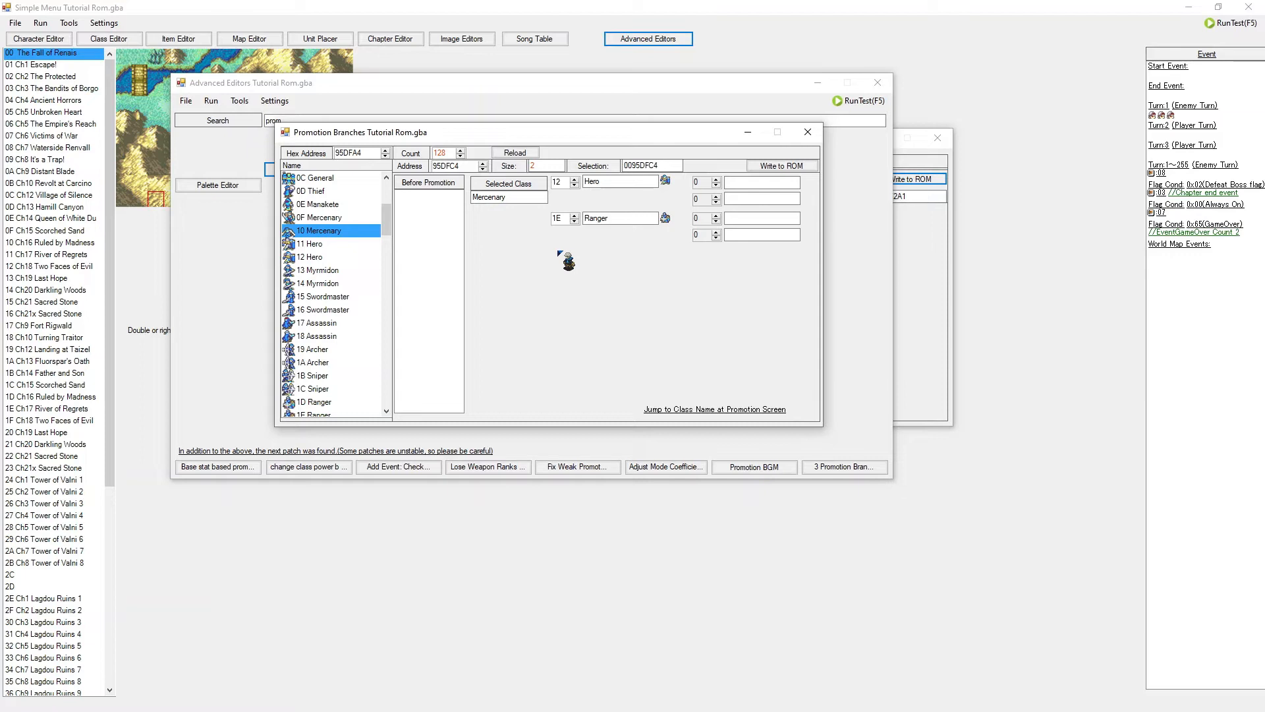
scroll(346, 218, "up", 4)
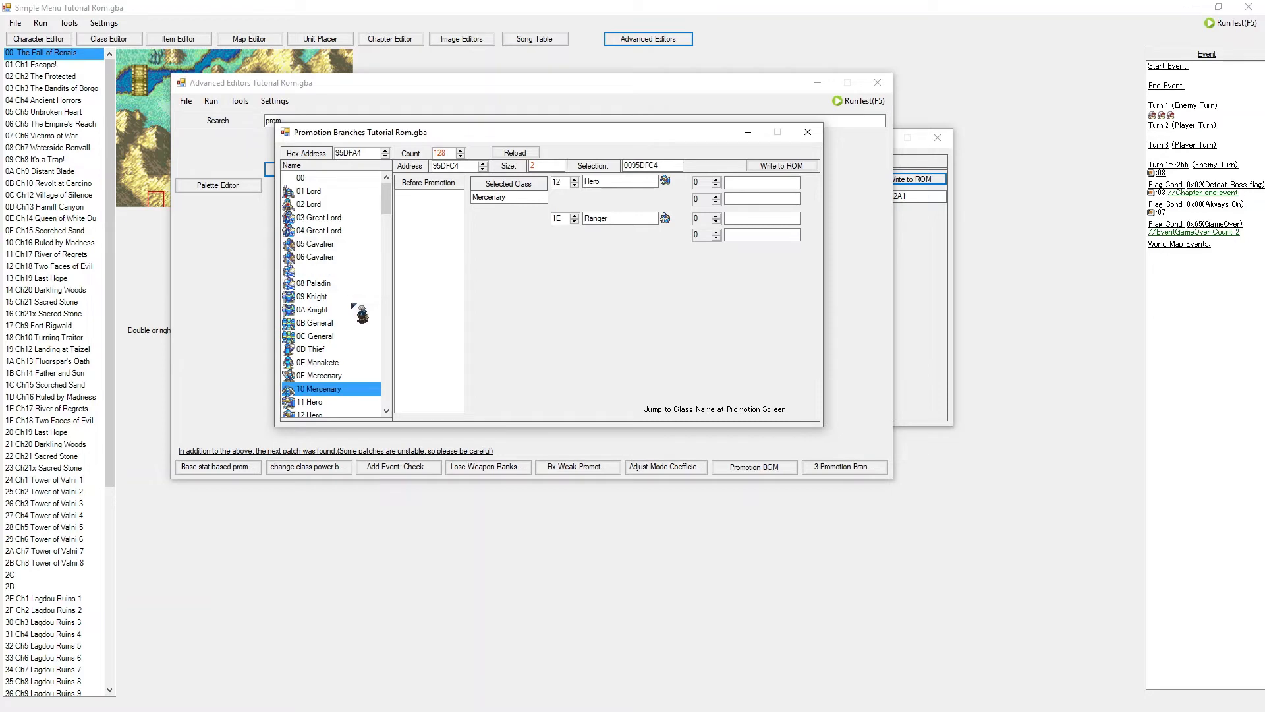
scroll(350, 369, "down", 1)
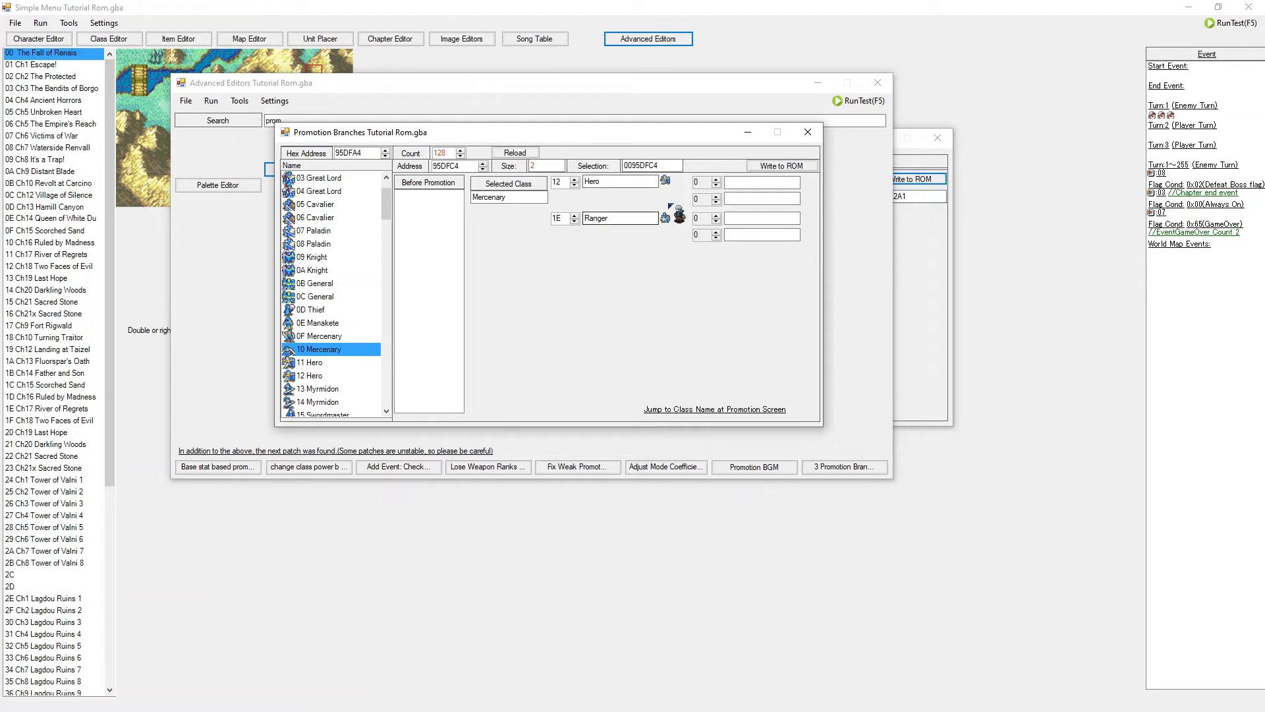
scroll(353, 244, "up", 1)
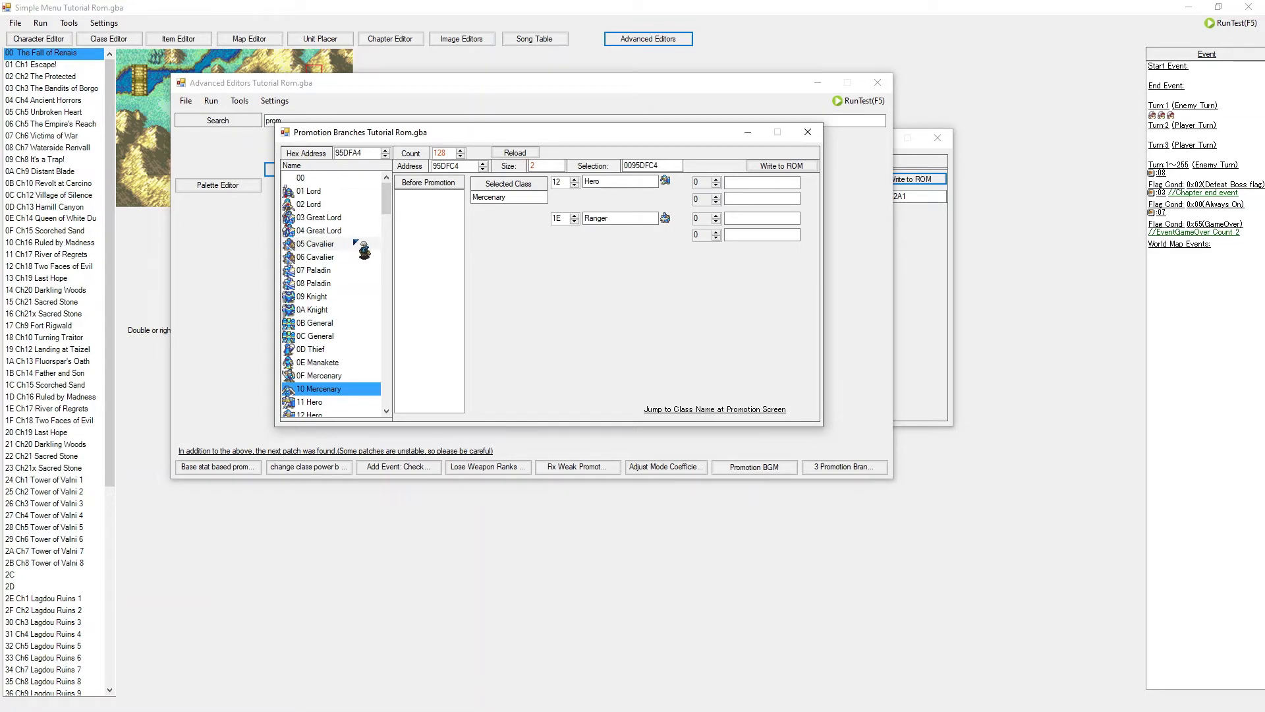
Look through the class list and check the promotion branches of 1A Archer
scroll(328, 263, "down", 4)
scroll(328, 264, "down", 4)
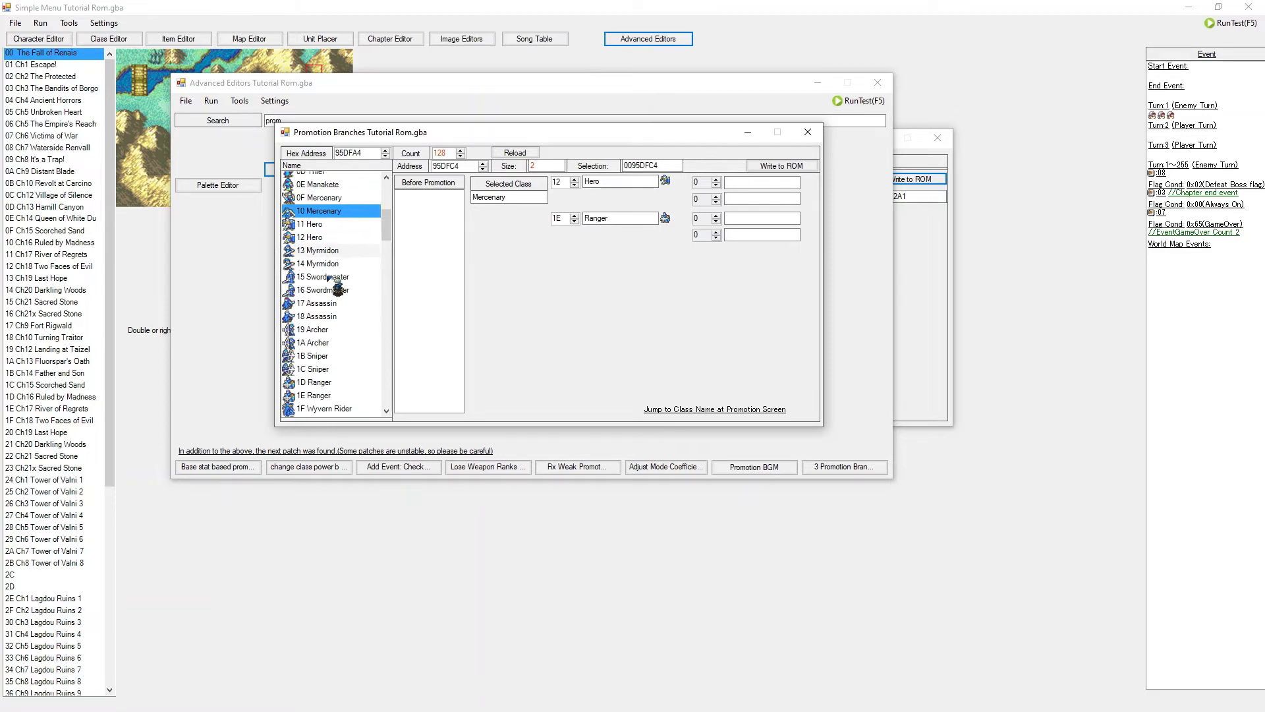
scroll(345, 284, "down", 2)
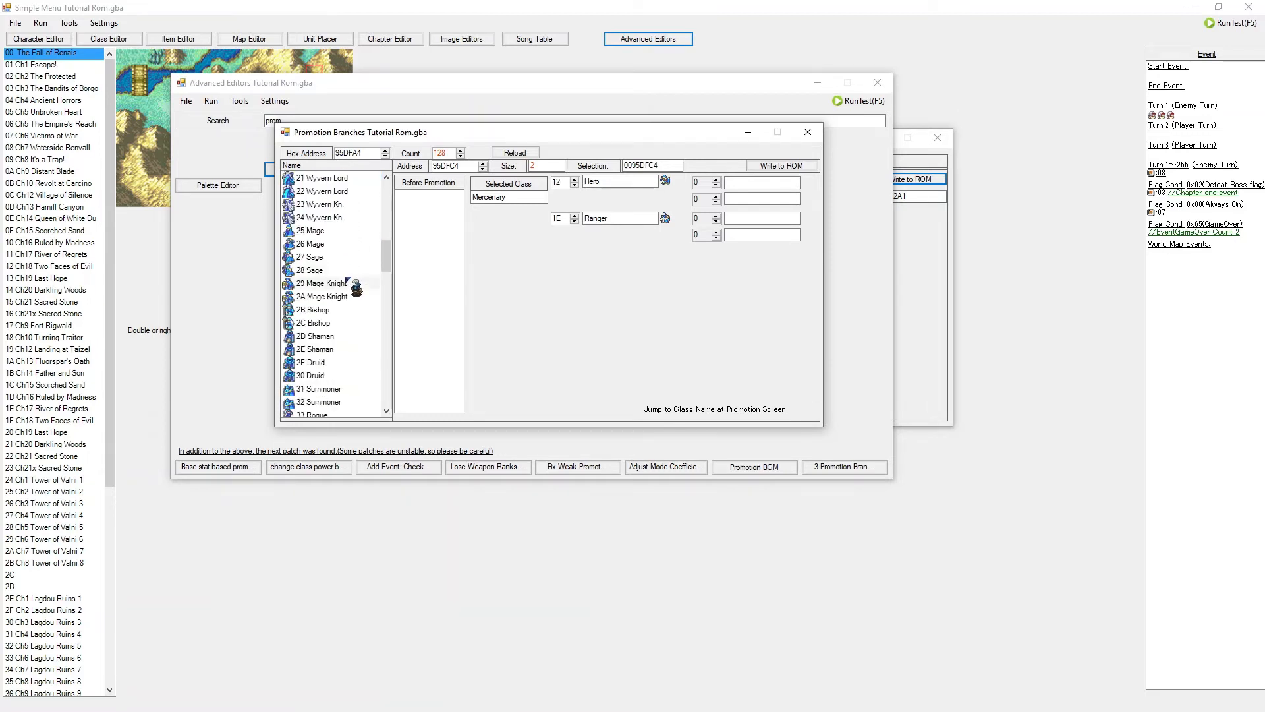
scroll(348, 277, "down", 1)
scroll(348, 277, "up", 6)
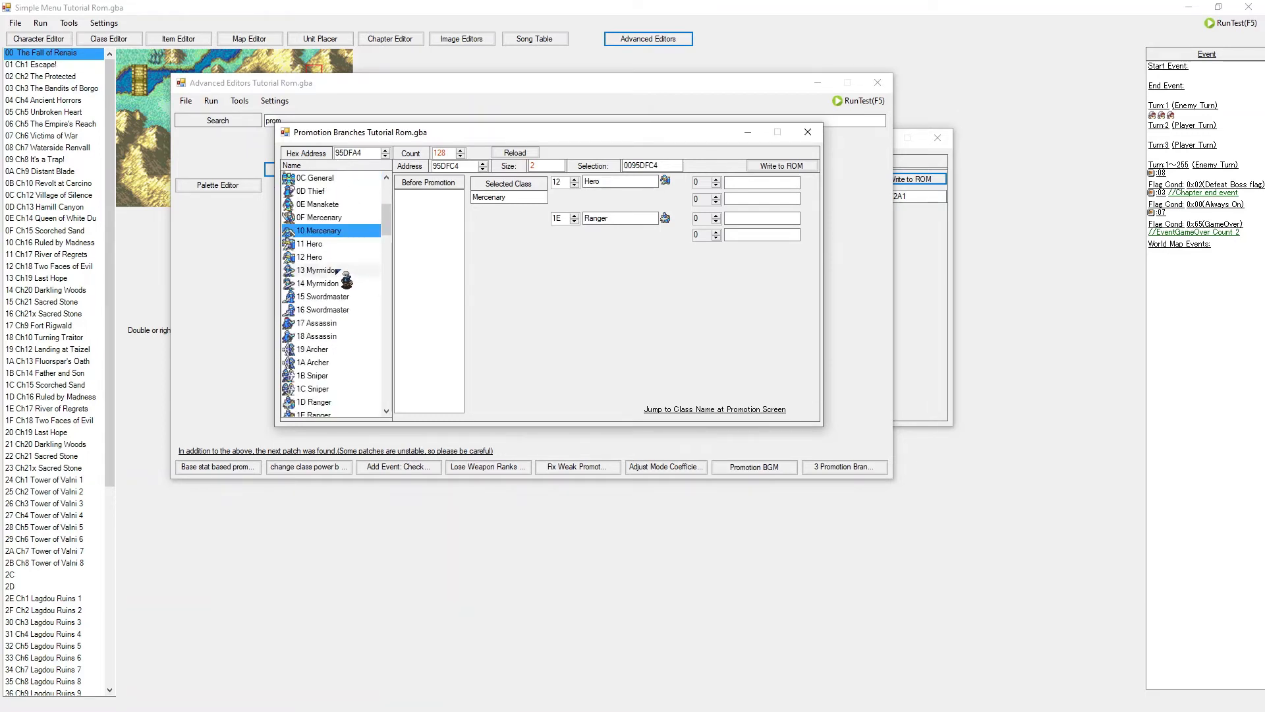
left_click(327, 361)
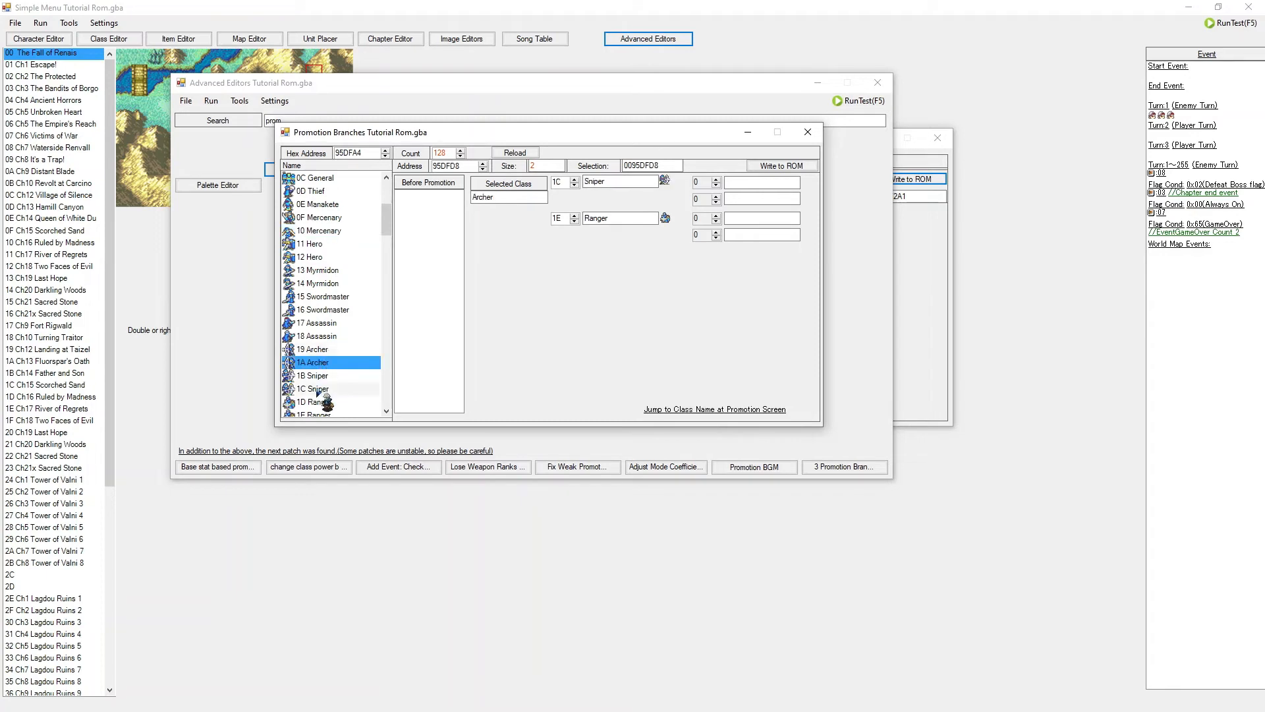
Set the first promotion branch of 1C Sniper to 1C Sniper itself and write it to the ROM
left_click(321, 389)
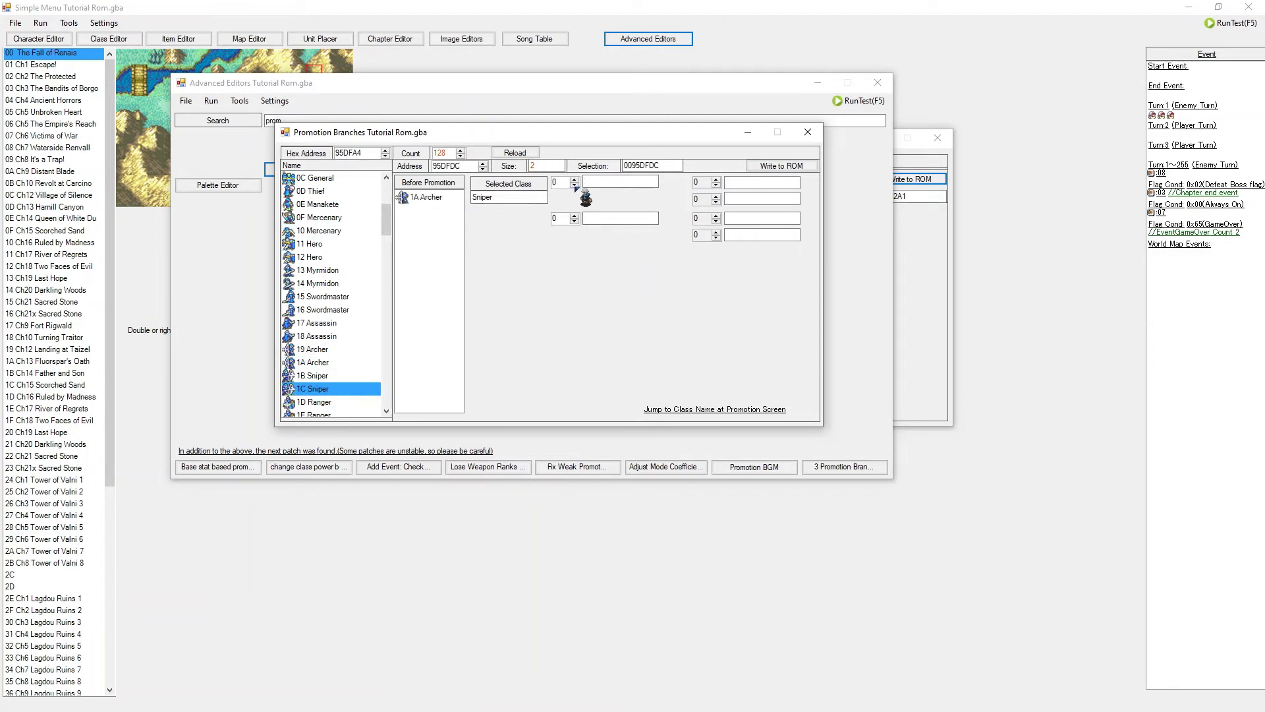
left_click(574, 180)
left_click(573, 180)
left_click(574, 180)
left_click(573, 180)
left_click(574, 180)
left_click(574, 180)
left_click(574, 180)
left_click(574, 180)
left_click(573, 180)
left_click(574, 180)
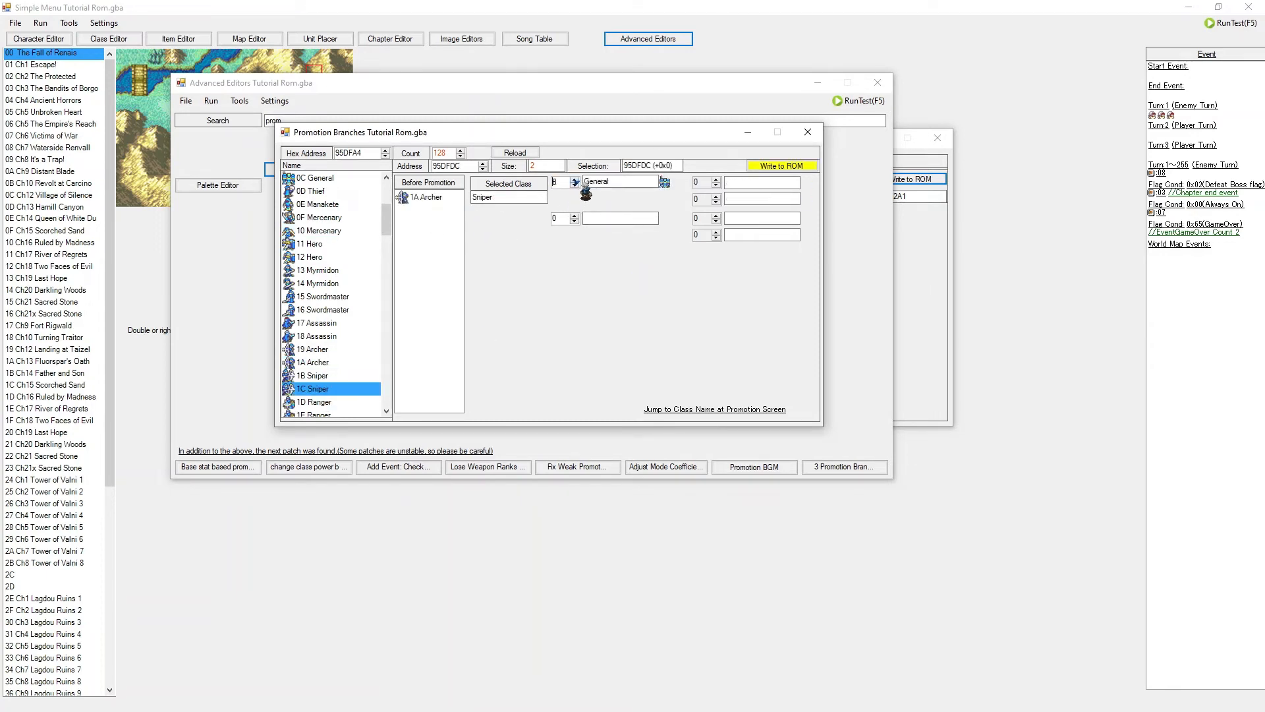
left_click(574, 180)
left_click(574, 180)
left_click(573, 180)
left_click(574, 180)
left_click(574, 180)
left_click(574, 180)
left_click(575, 179)
left_click(575, 179)
left_click(575, 180)
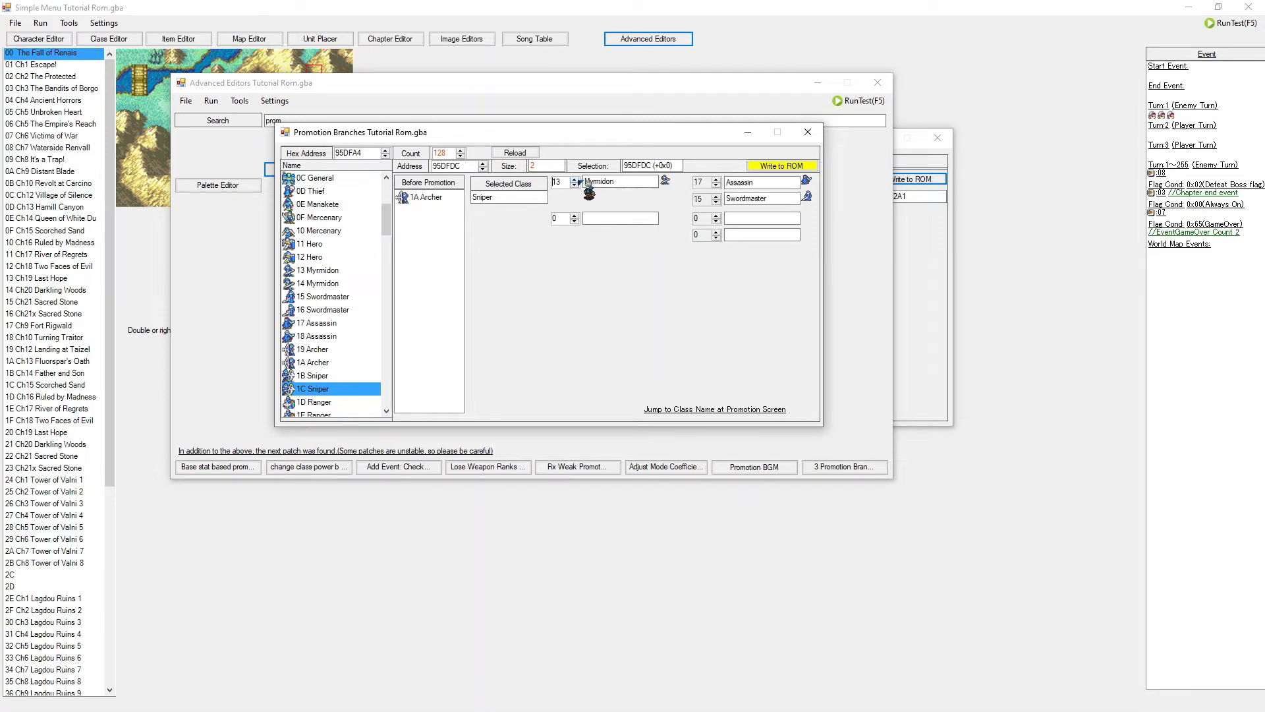
left_click(574, 180)
left_click(575, 180)
left_click(575, 179)
left_click(574, 180)
left_click(574, 180)
left_click(575, 180)
left_click(781, 165)
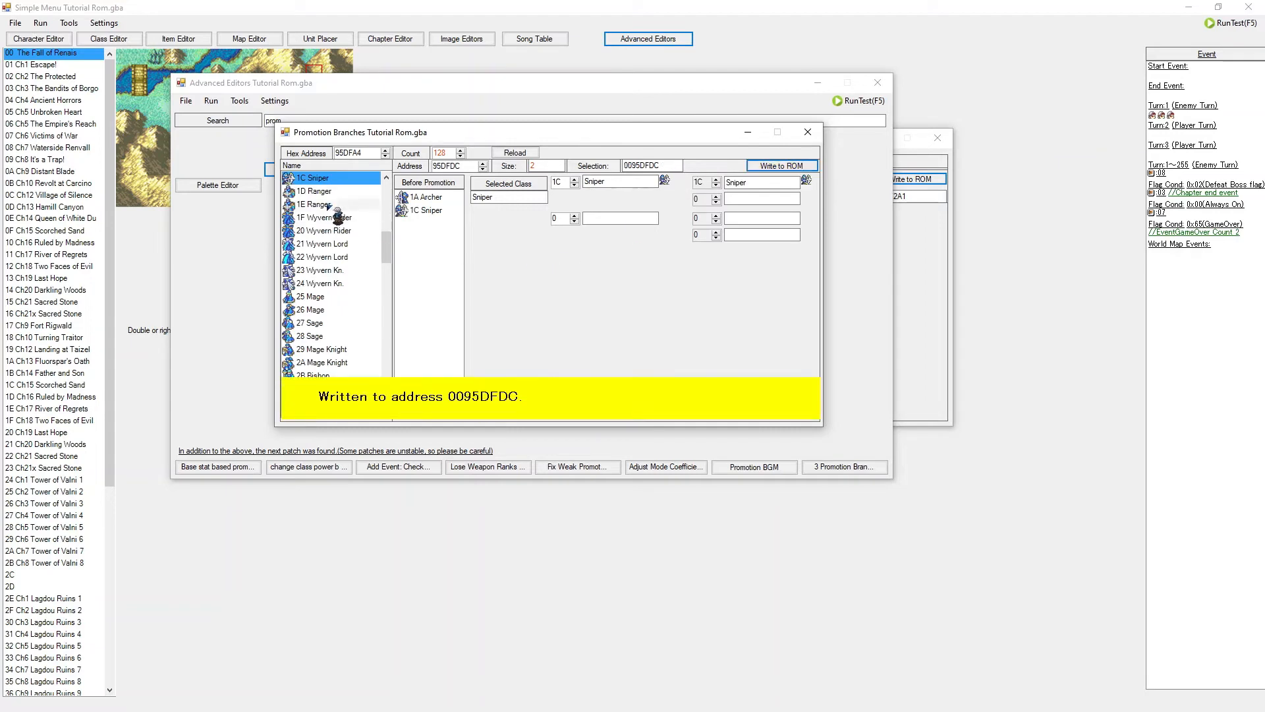
Change the first promotion branch of 1C Sniper to 1E Ranger and write it to the ROM
scroll(358, 227, "down", 7)
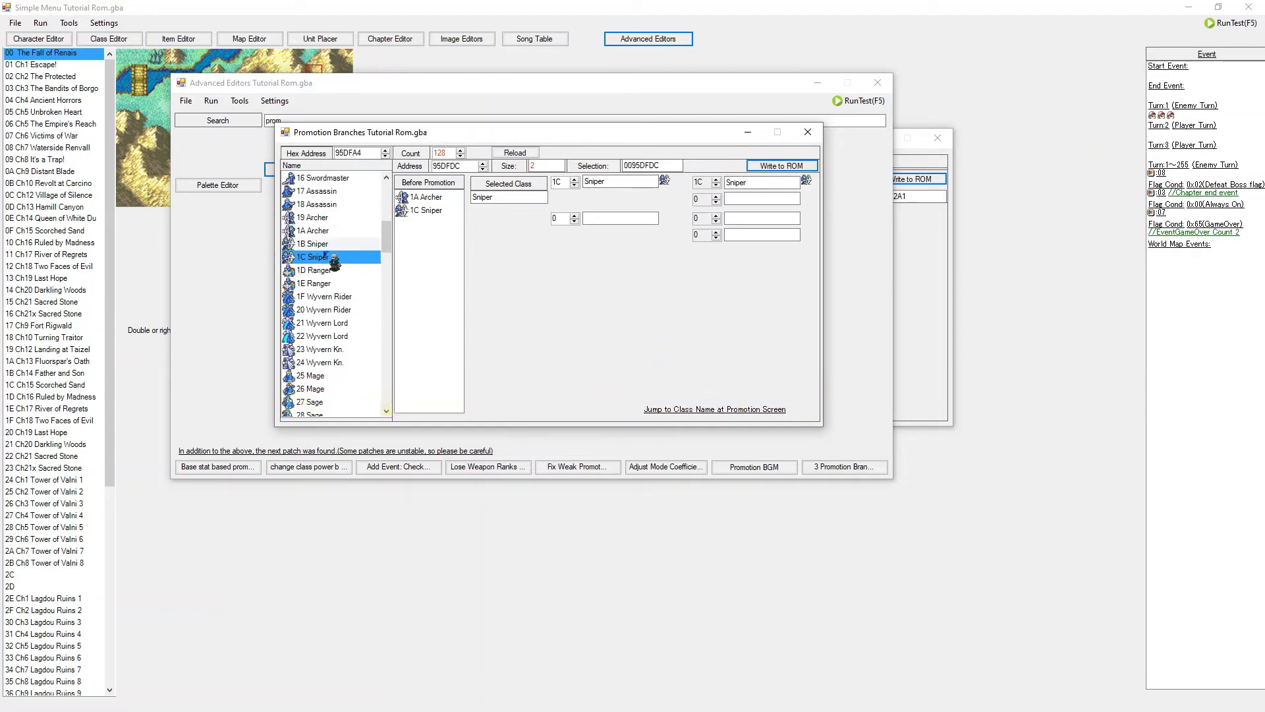
scroll(378, 238, "up", 1)
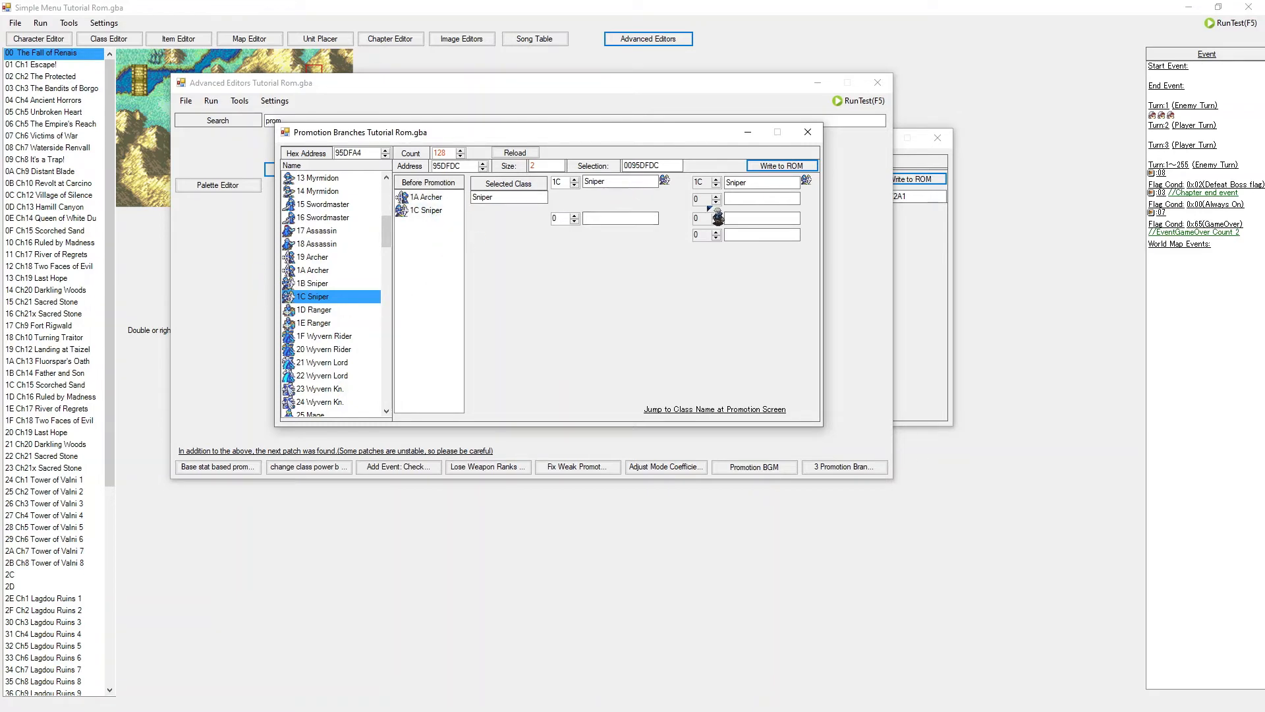
left_click(717, 181)
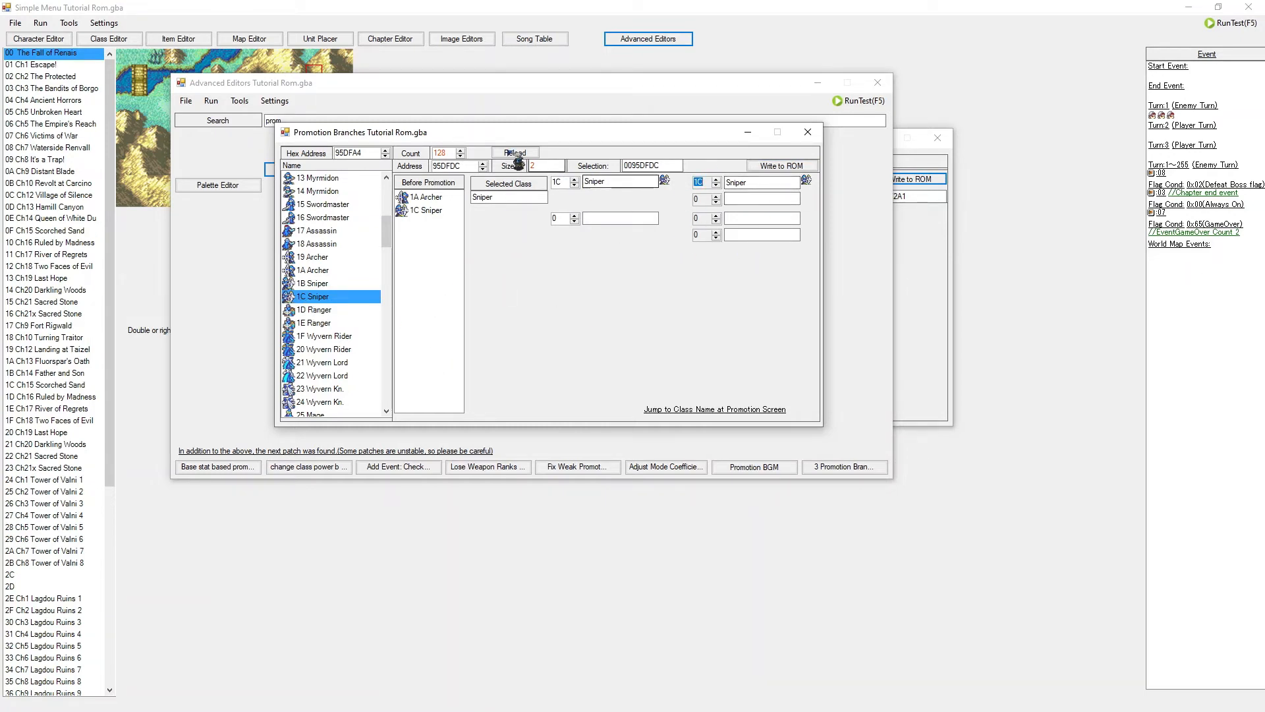
left_click(576, 180)
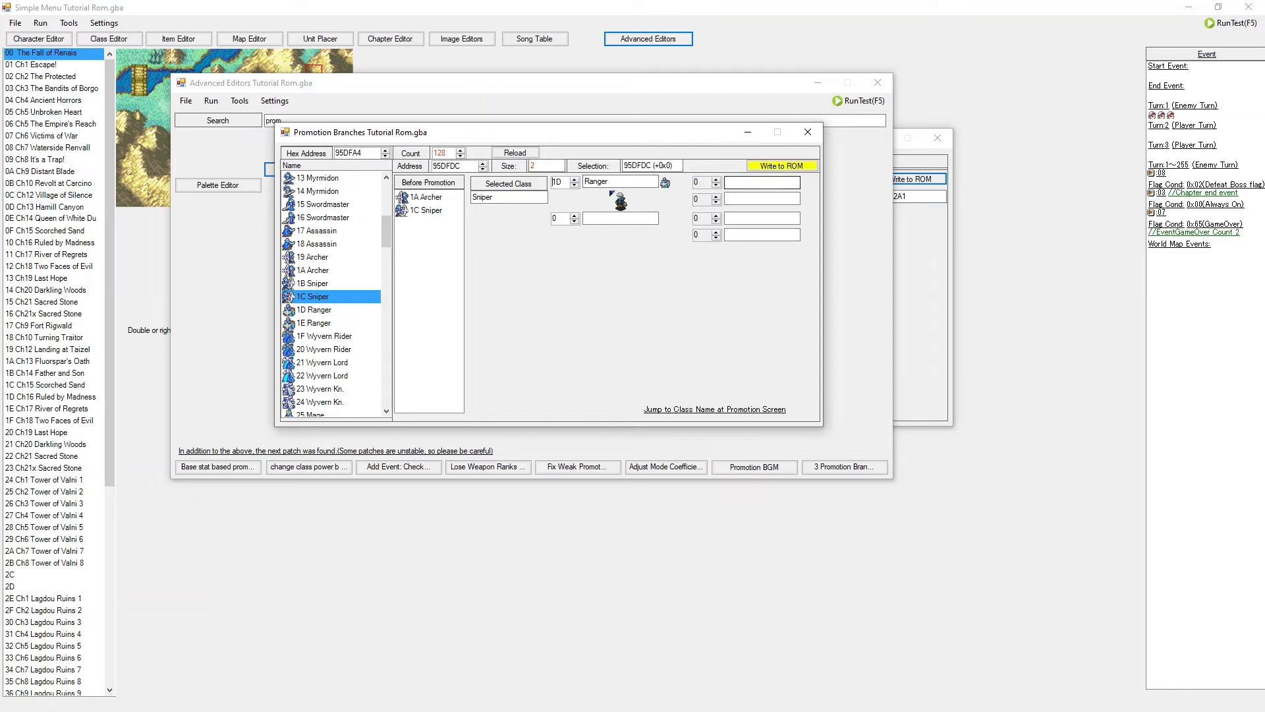
left_click(574, 178)
left_click(774, 168)
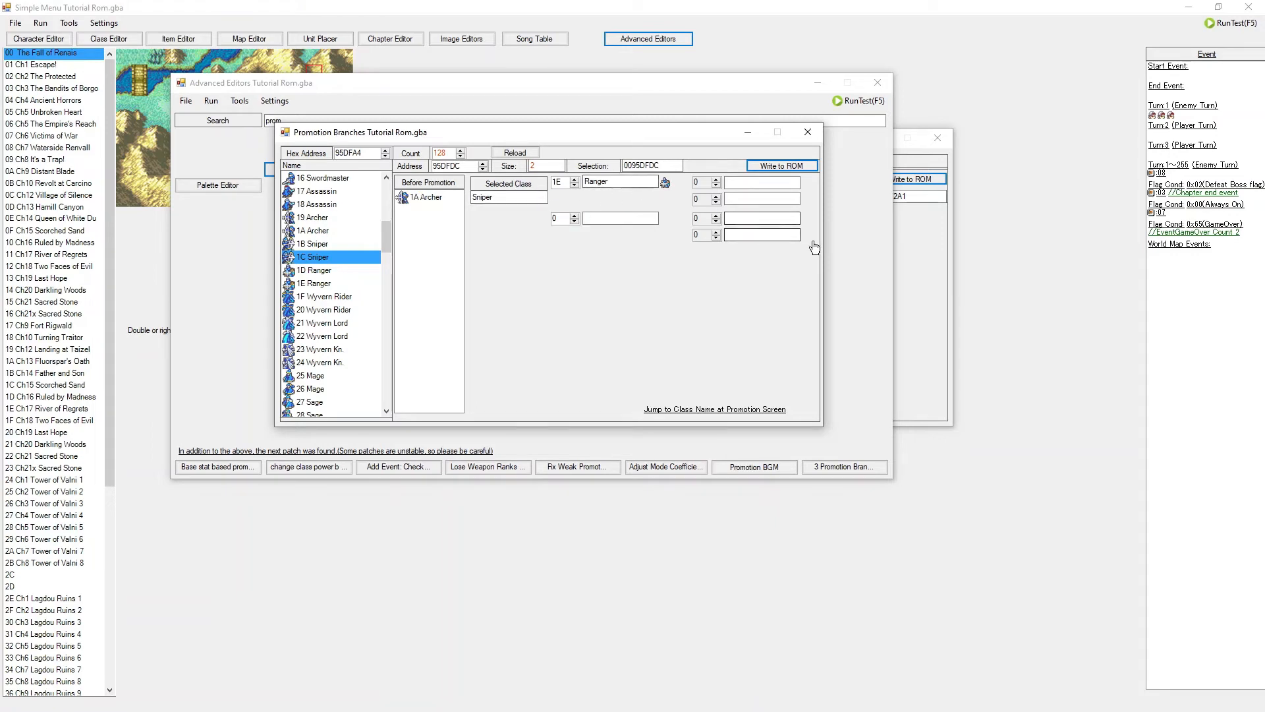
Set the first promotion branch of 4E Soldier to 7 Paladin and write it to the ROM
scroll(339, 256, "up", 1)
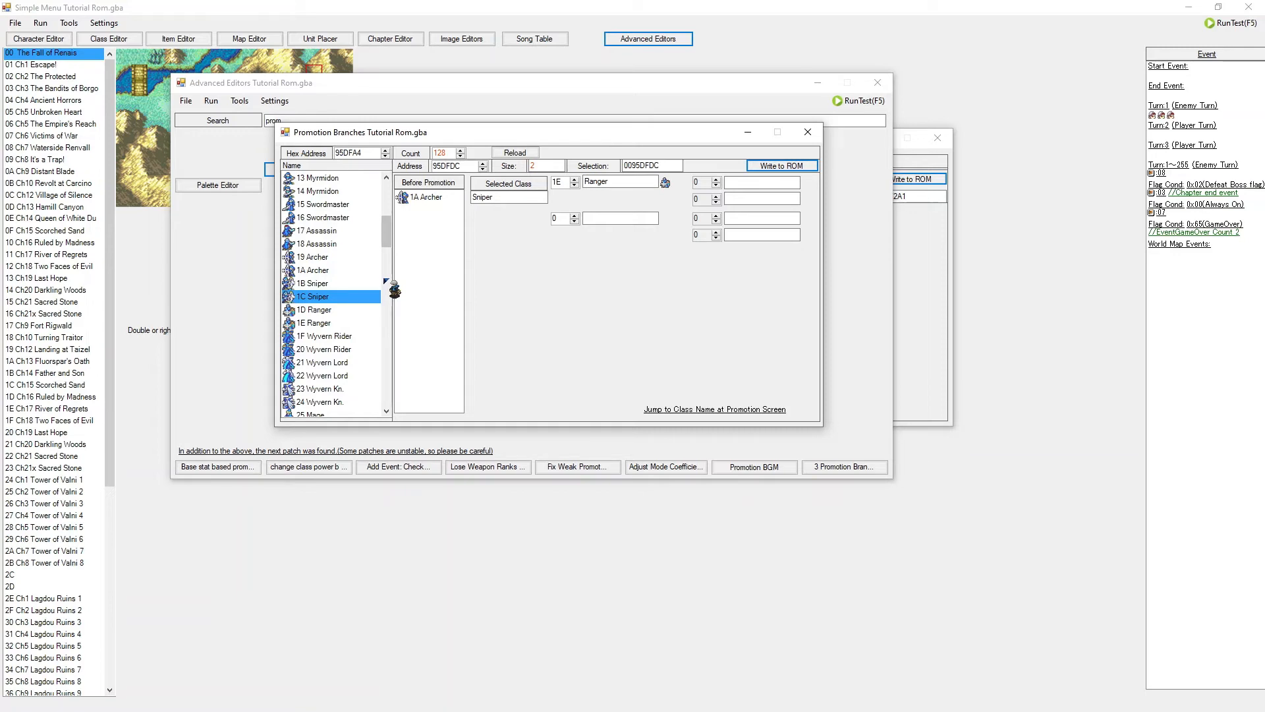
scroll(336, 330, "down", 12)
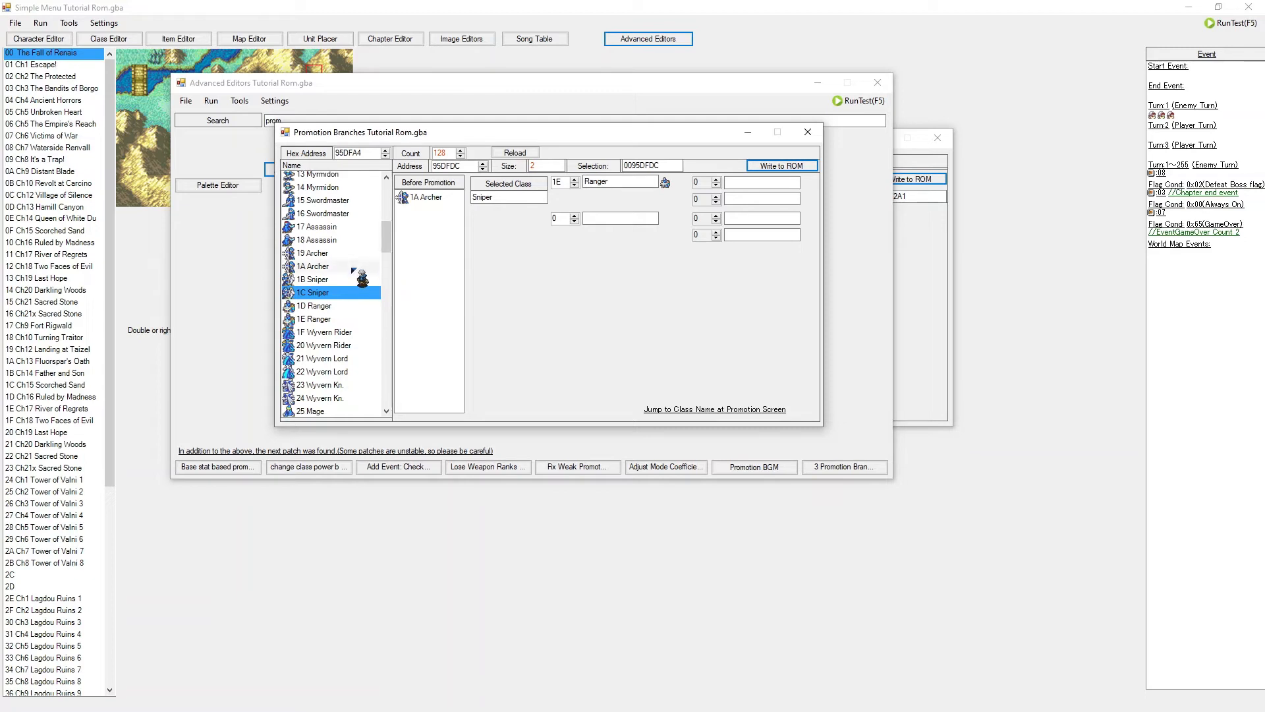
scroll(335, 333, "down", 1)
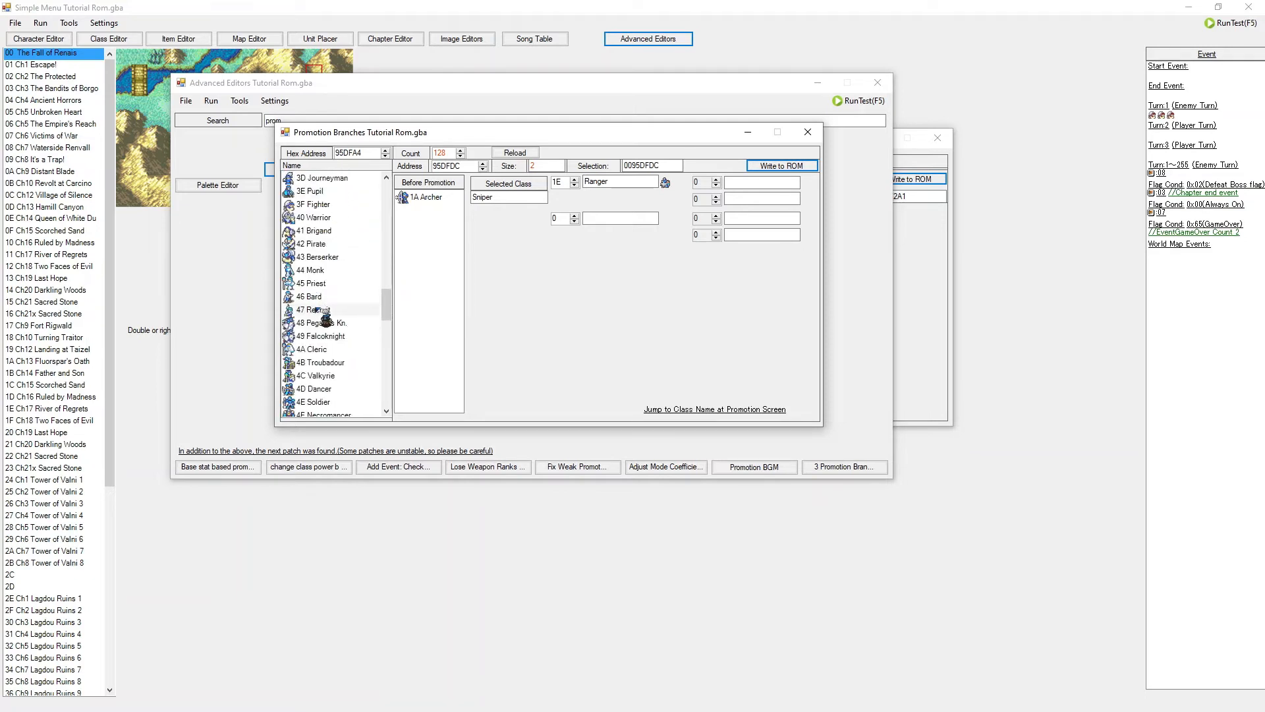
scroll(327, 347, "down", 2)
left_click(328, 361)
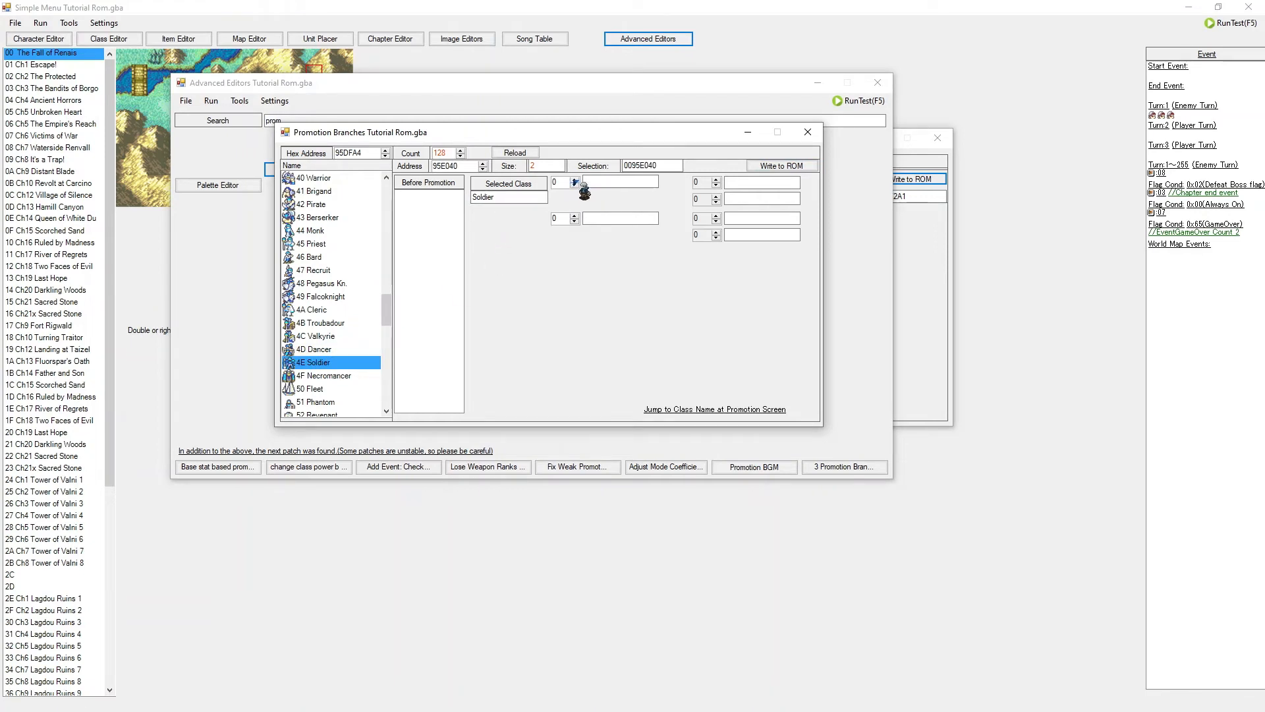
double_click(565, 181)
type("7")
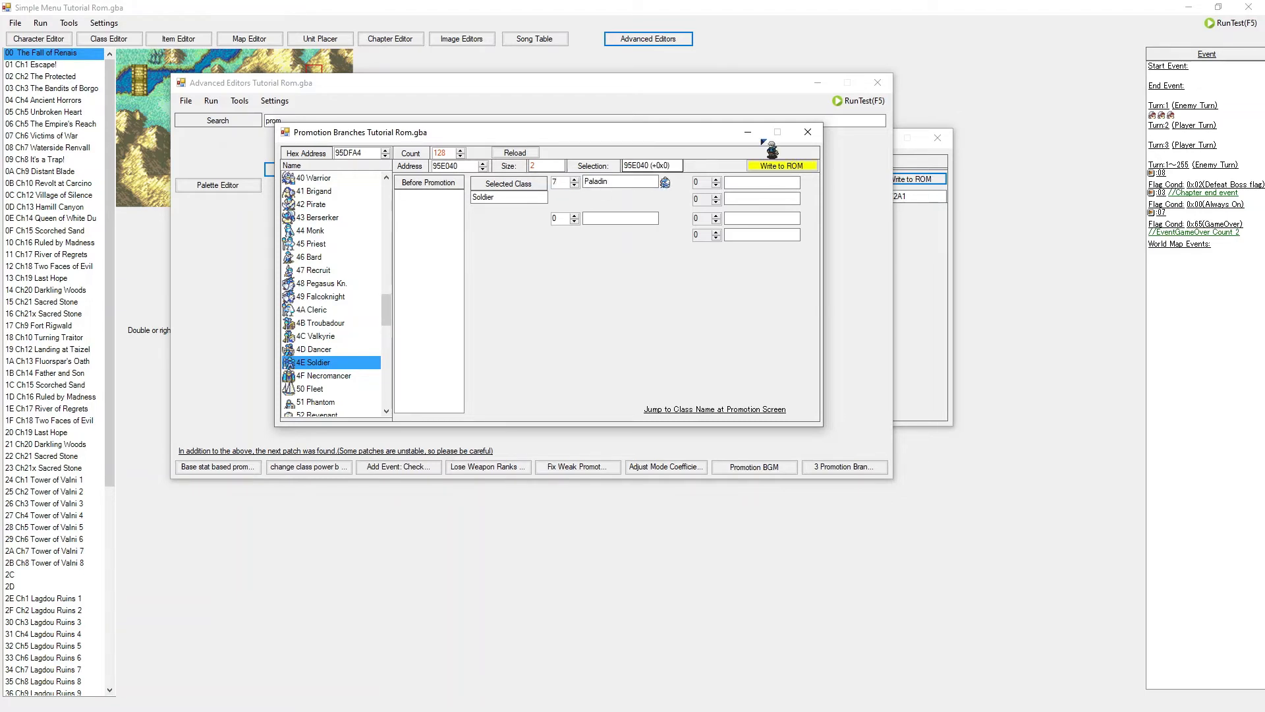
left_click(766, 166)
Set the second promotion branch of 4E Soldier to B General and write it to the ROM
double_click(557, 218)
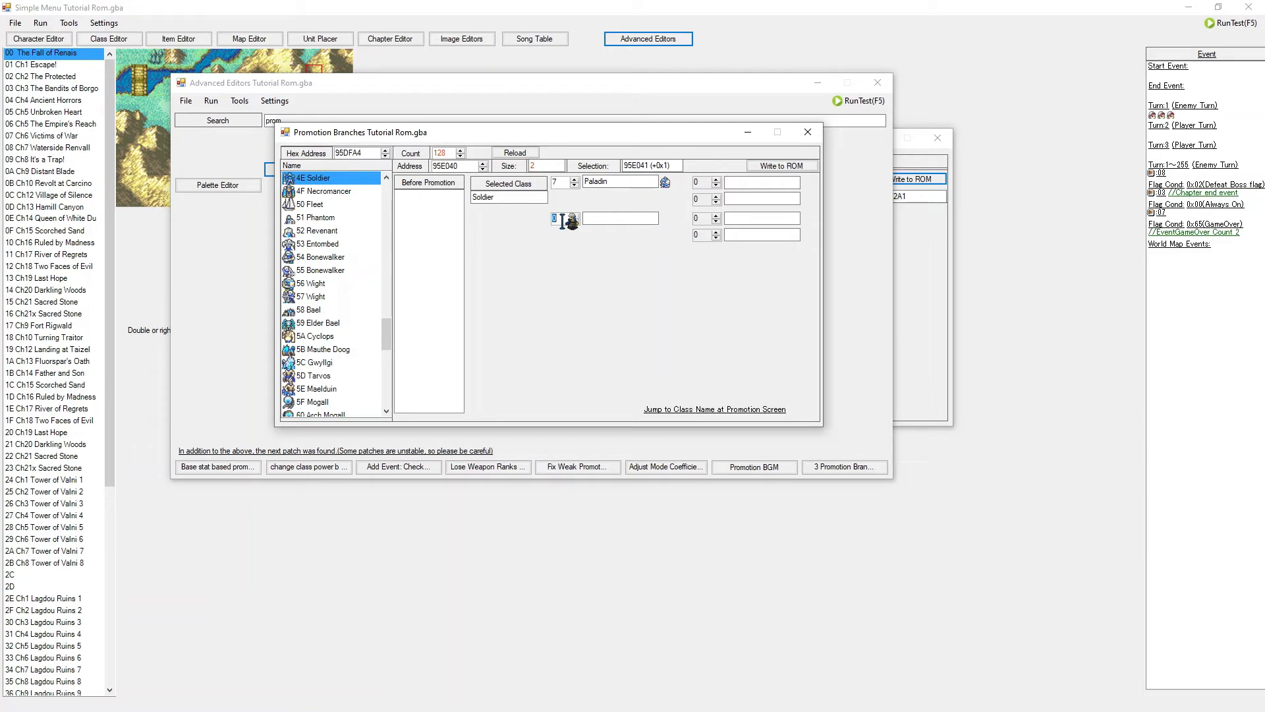
type("9")
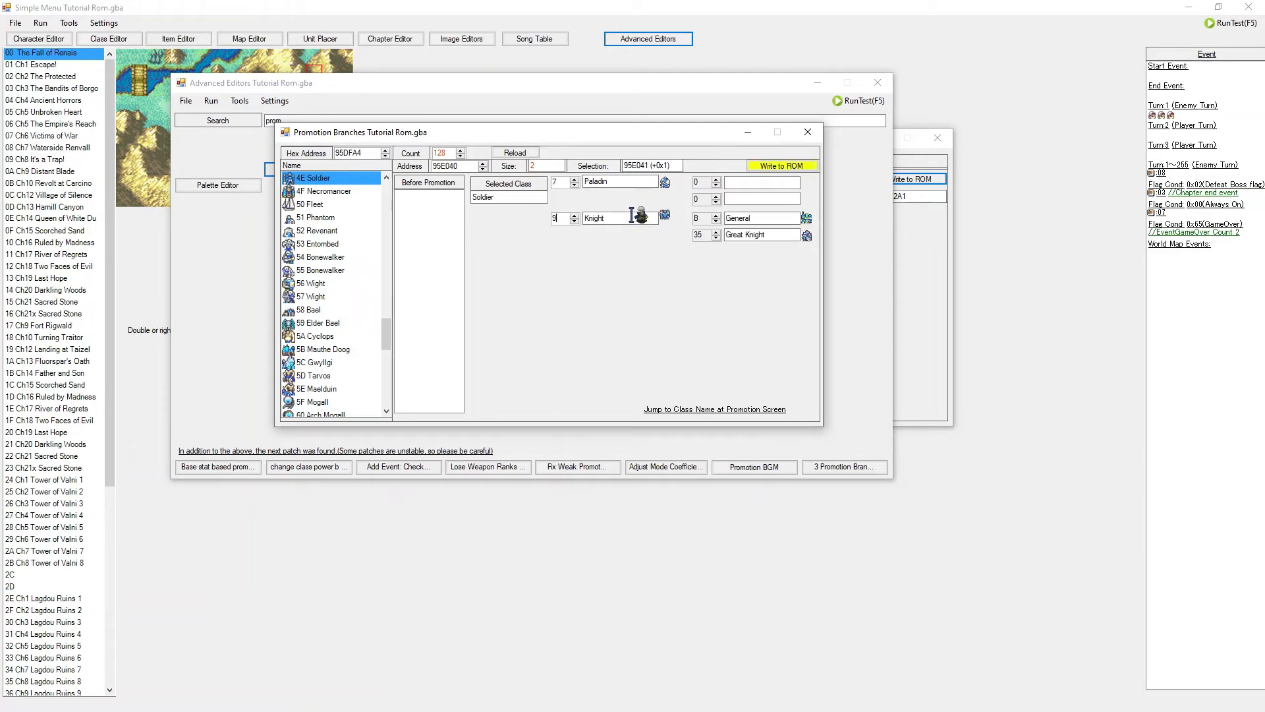
left_click(575, 221)
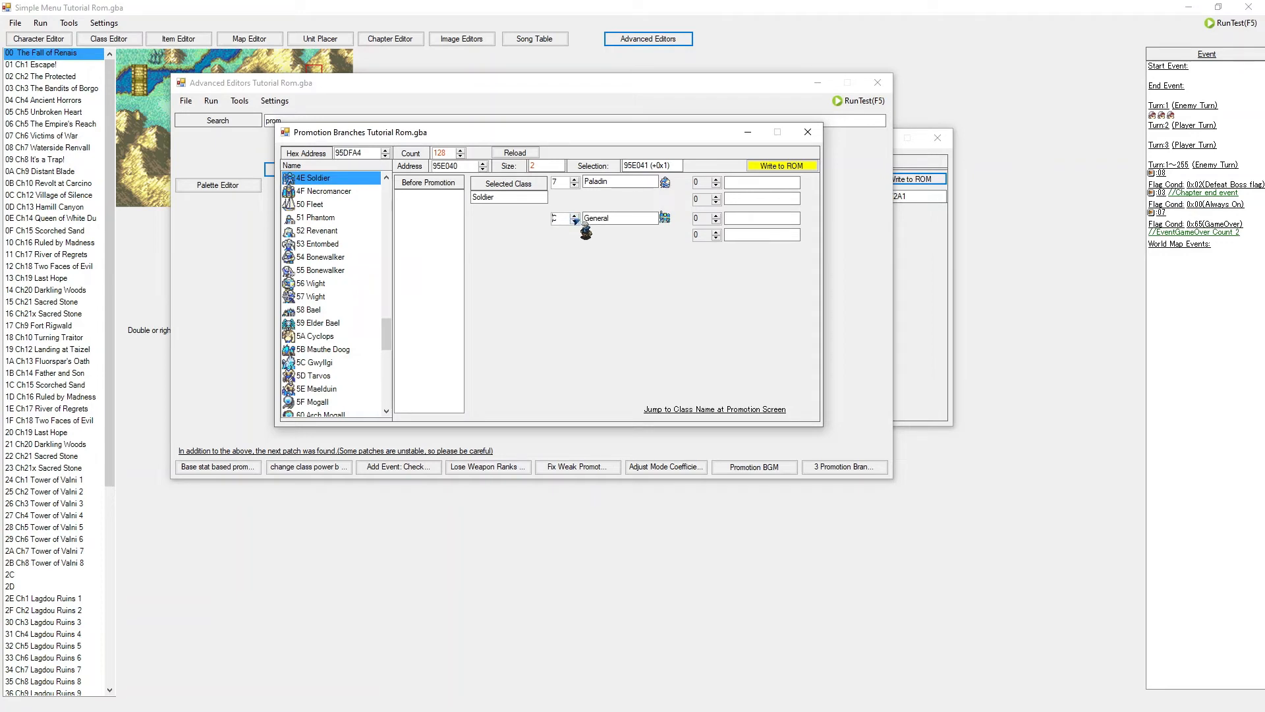
left_click(780, 166)
Return to 1C Sniper and review its first promotion branch
scroll(362, 268, "up", 3)
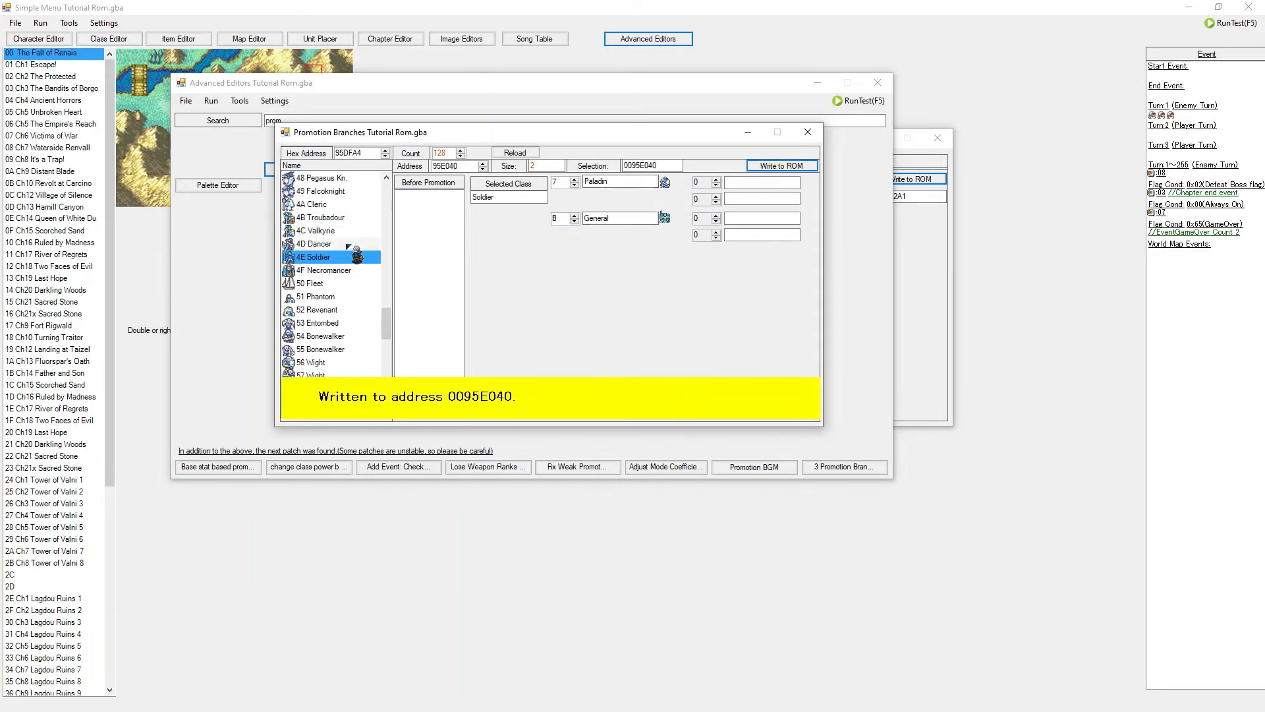
scroll(326, 302, "up", 2)
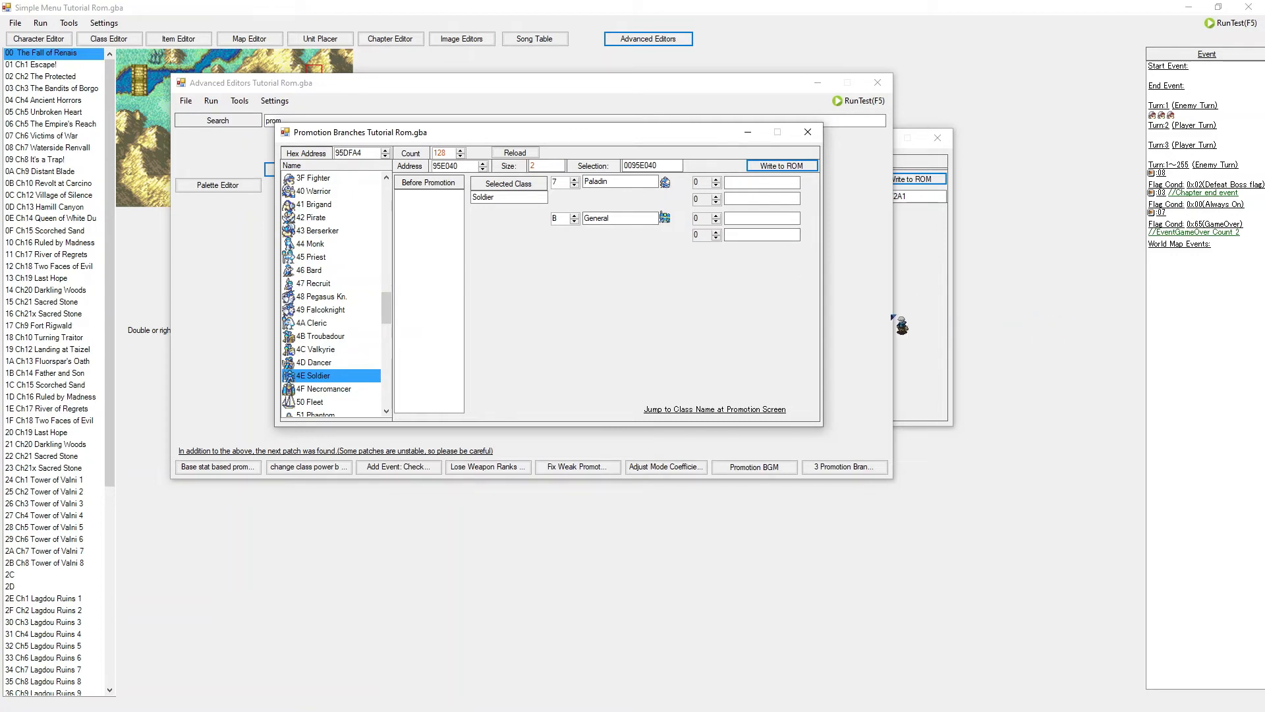
scroll(359, 356, "up", 20)
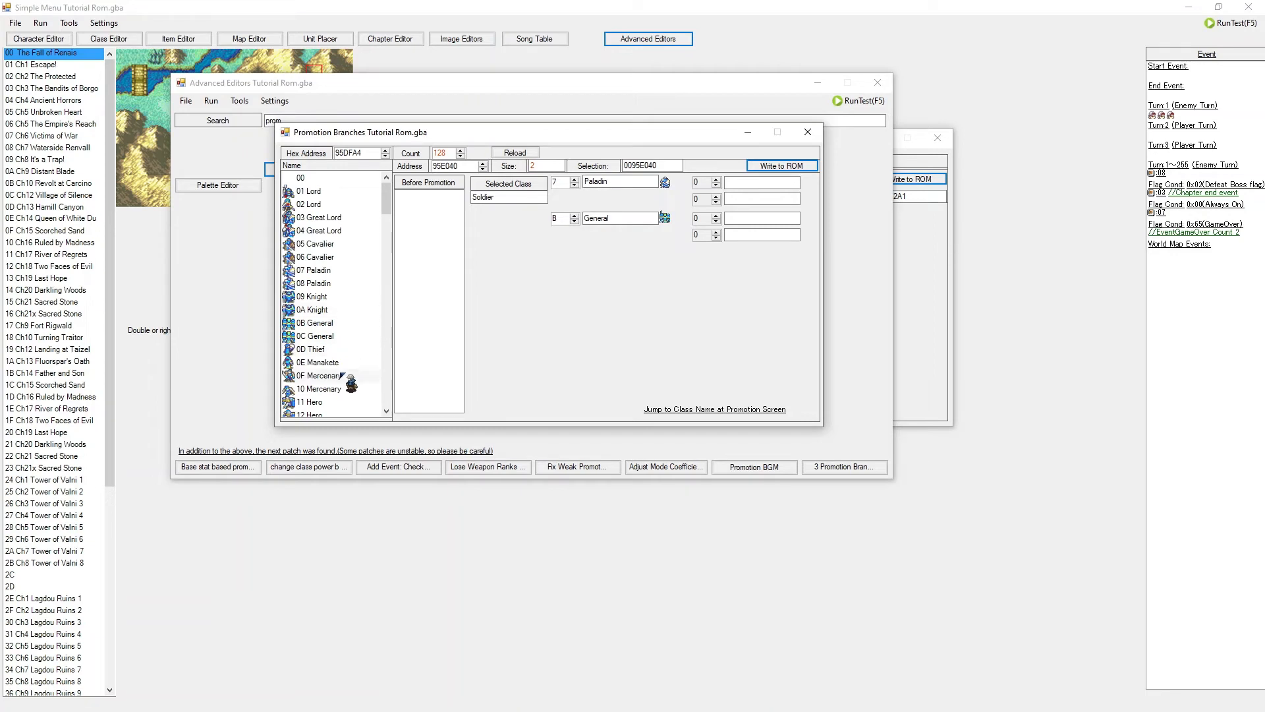
scroll(348, 349, "down", 4)
scroll(342, 345, "down", 1)
left_click(316, 349)
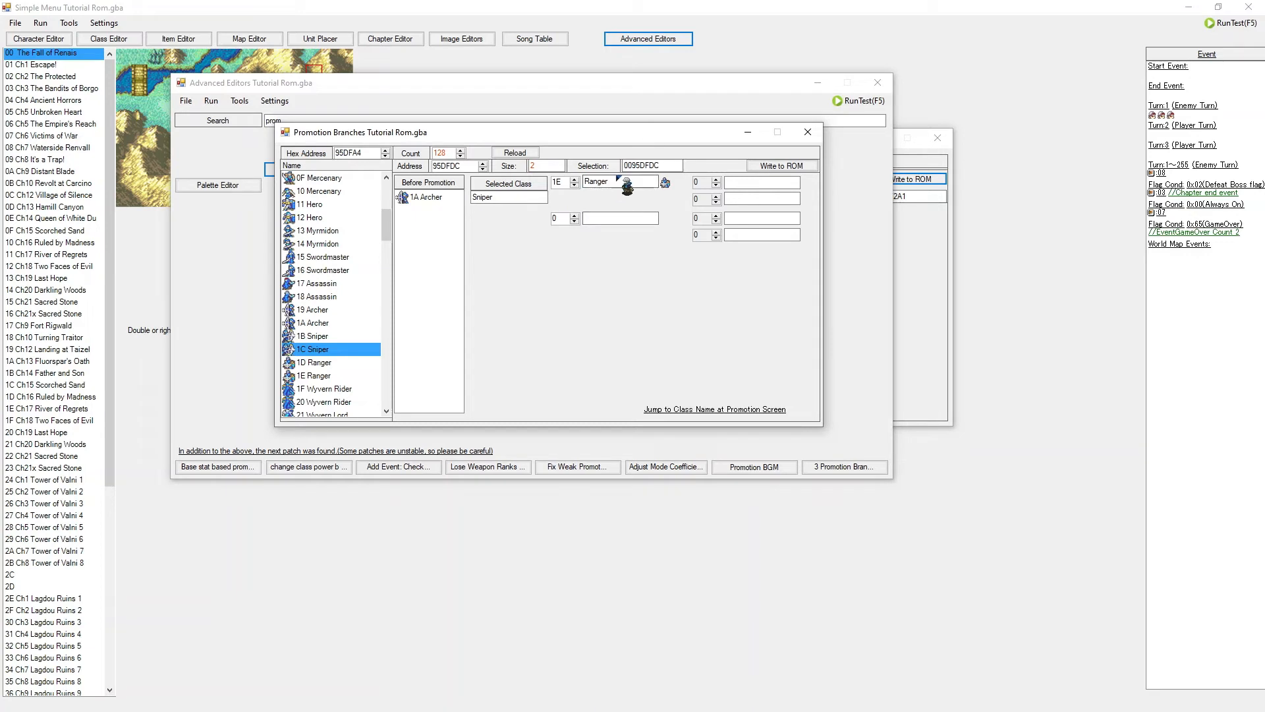
left_click_drag(614, 185, 588, 183)
Leave the promotion branch settings and open the Class Editor
left_click(959, 105)
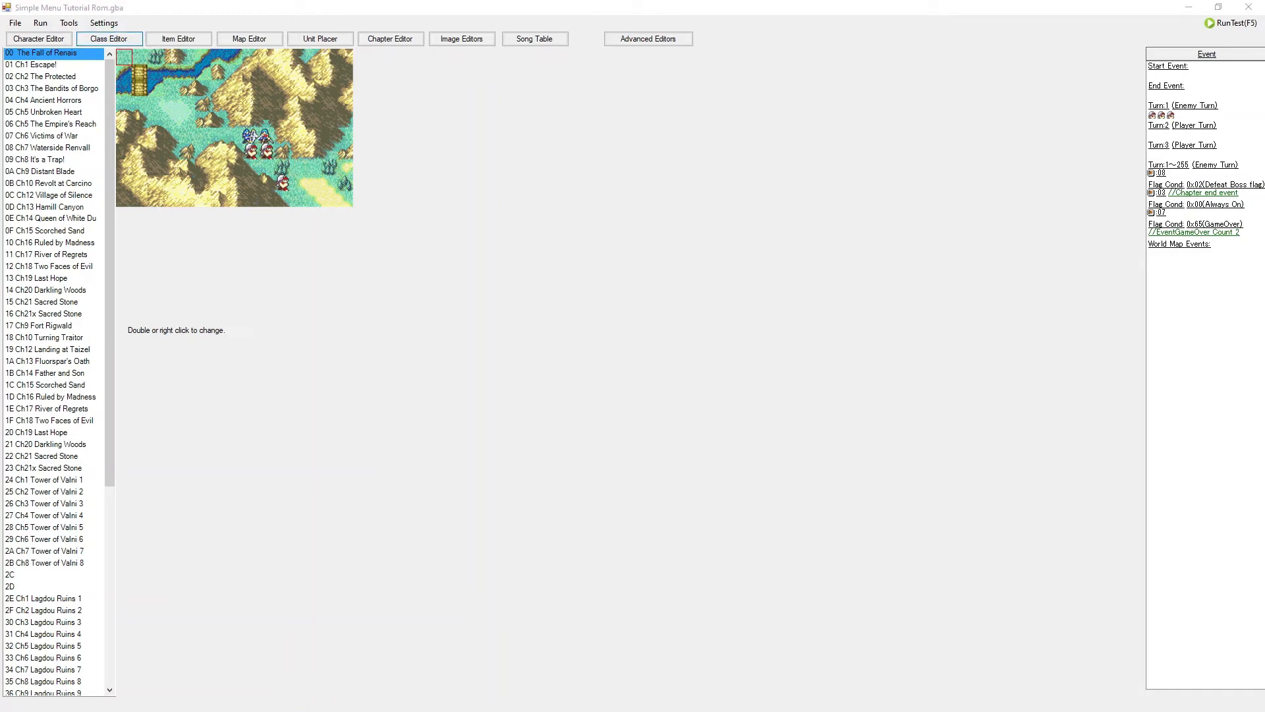
left_click(109, 38)
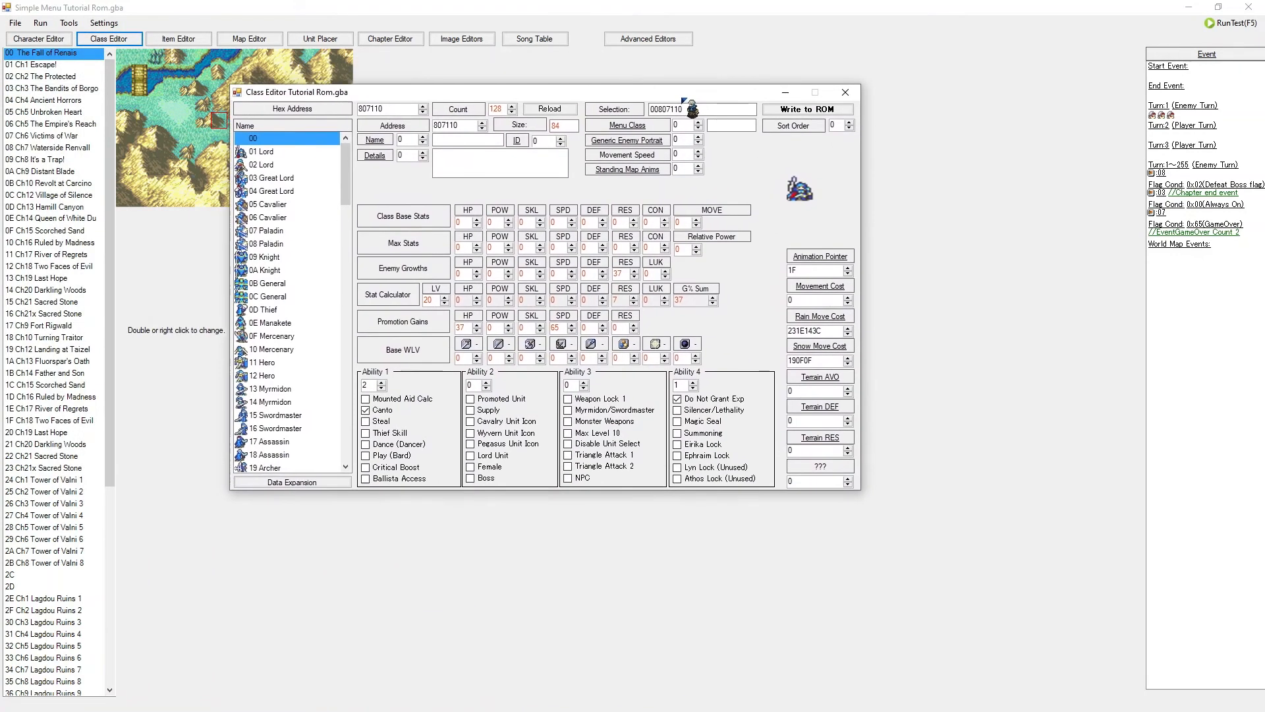
Reposition the Class Editor window and check the Menu Class assigned to 1C Sniper
left_click_drag(685, 99, 690, 123)
scroll(293, 336, "down", 5)
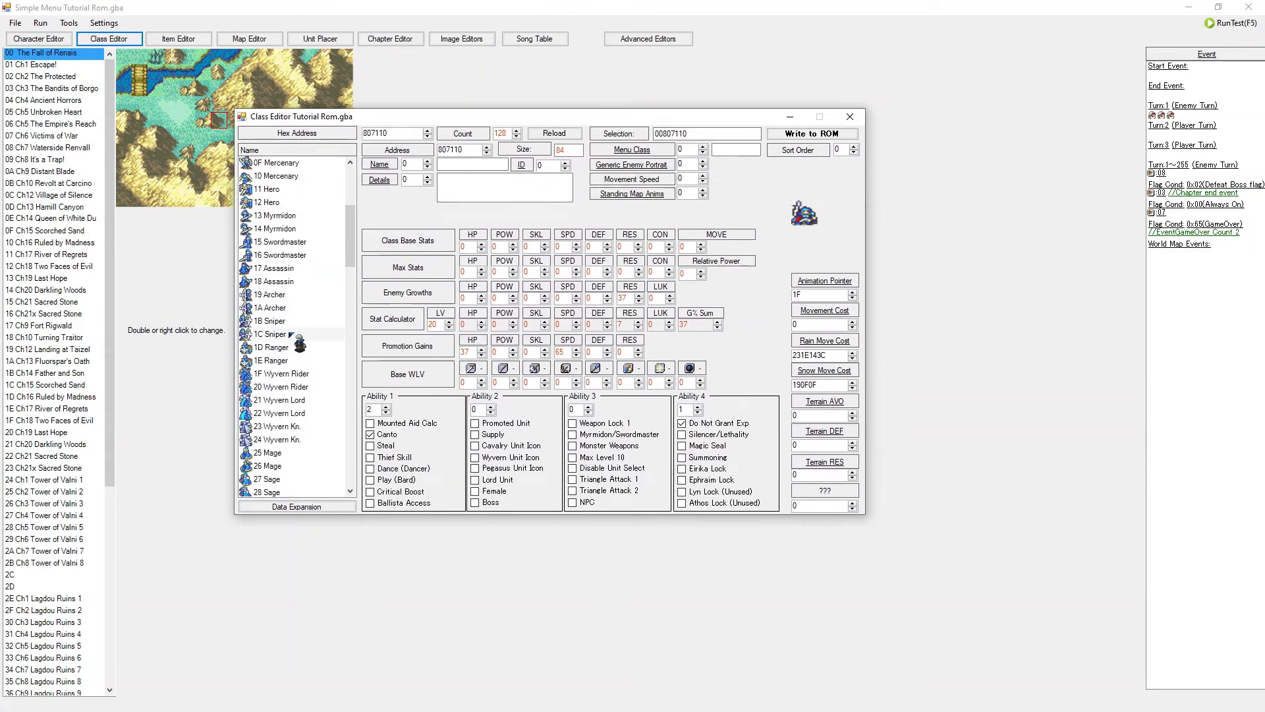
left_click(290, 334)
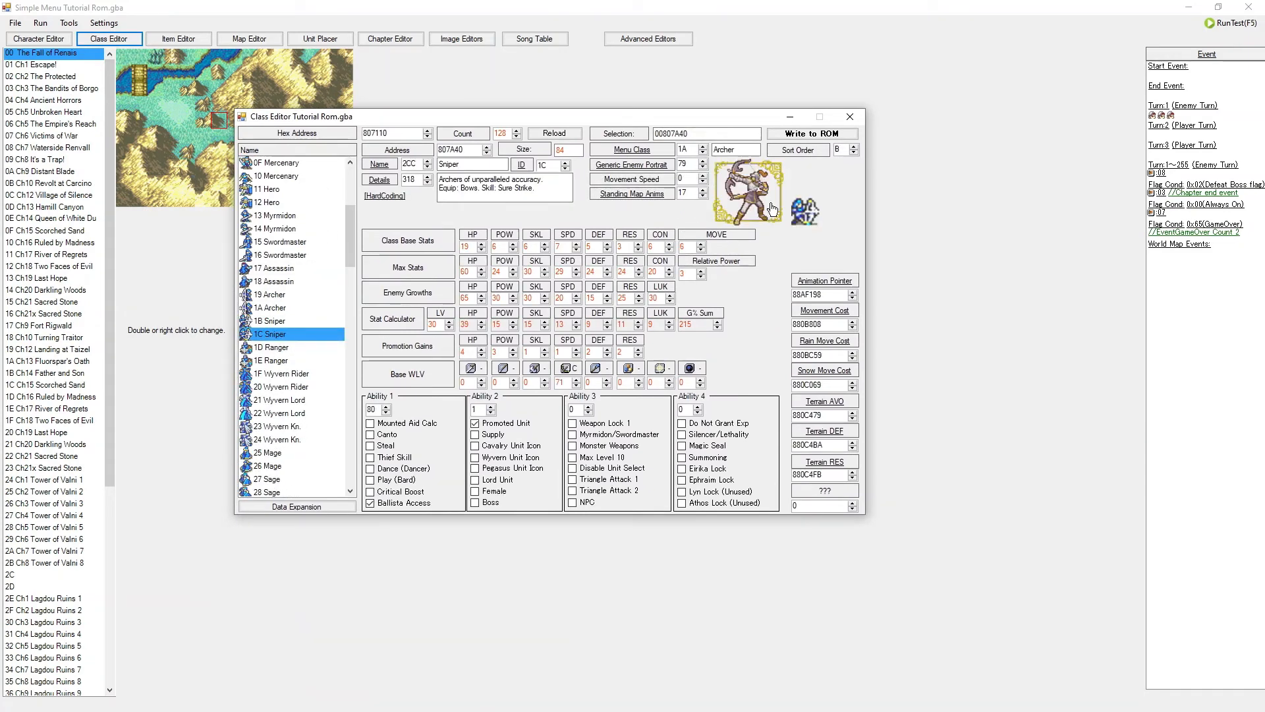
mouse_move(662, 156)
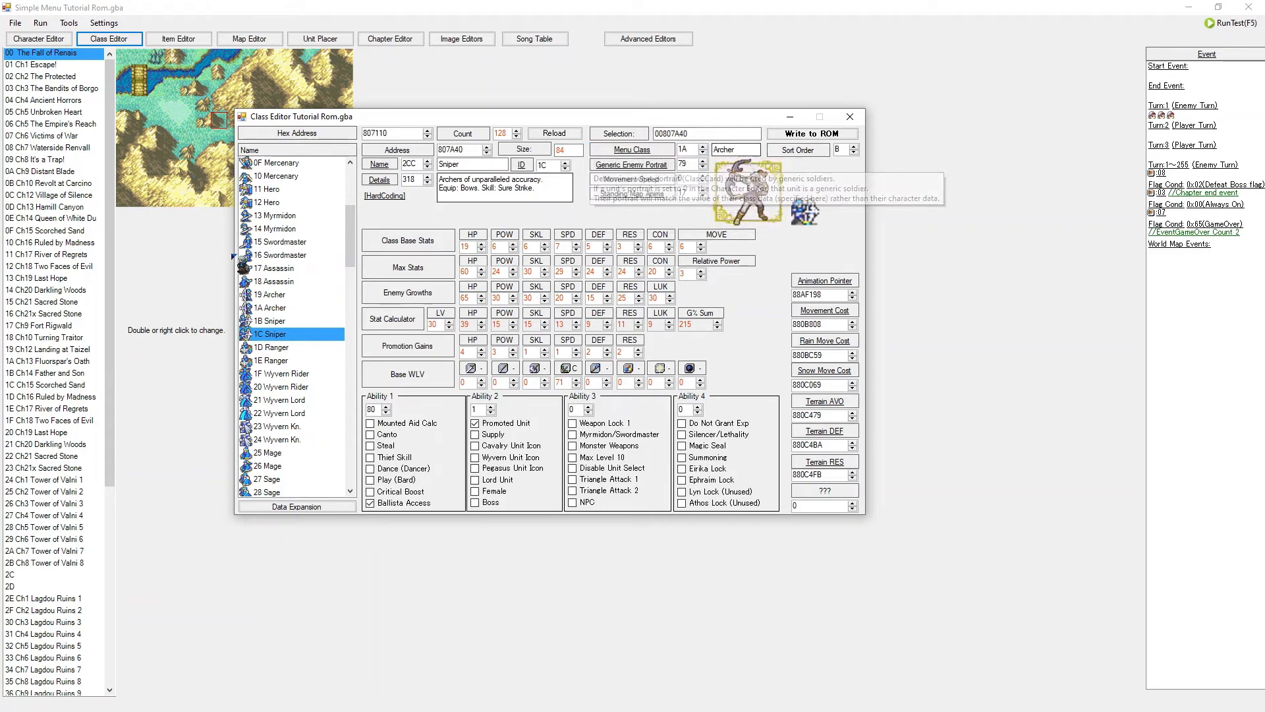
Check the Menu Class settings of 11 Hero and 0B General, including the Menu Class explanation
left_click(274, 189)
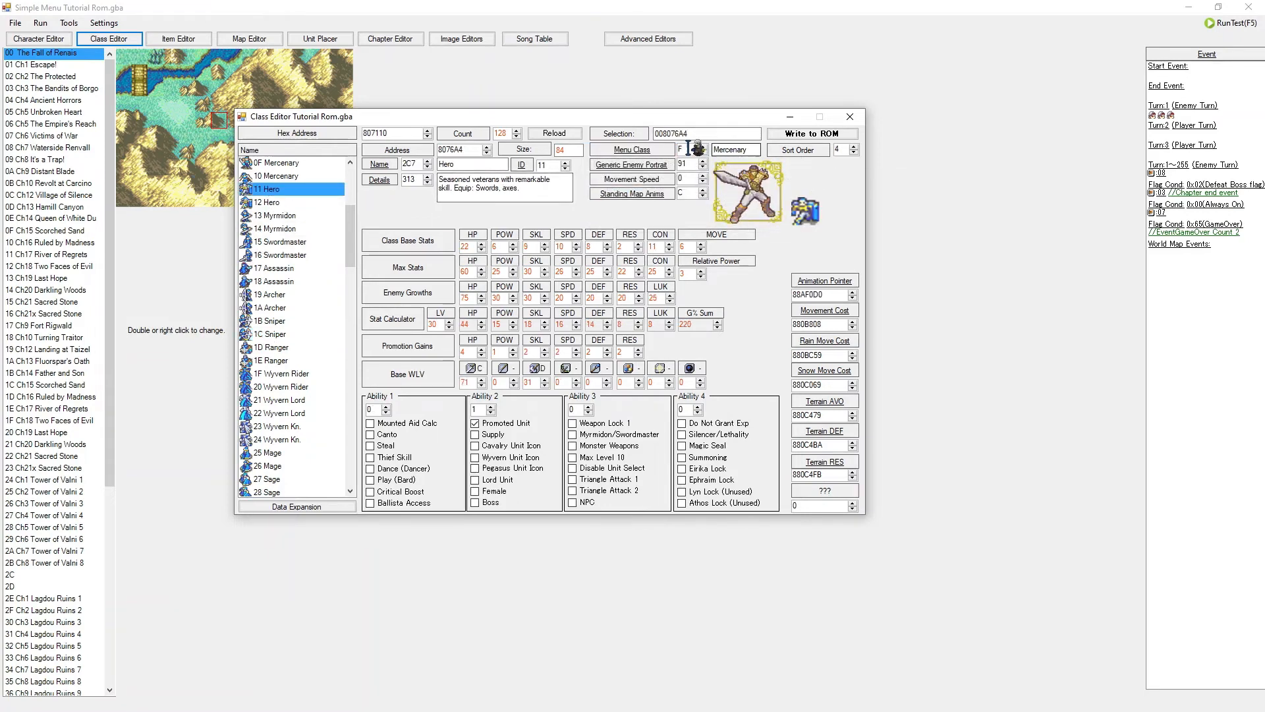
scroll(267, 323, "up", 3)
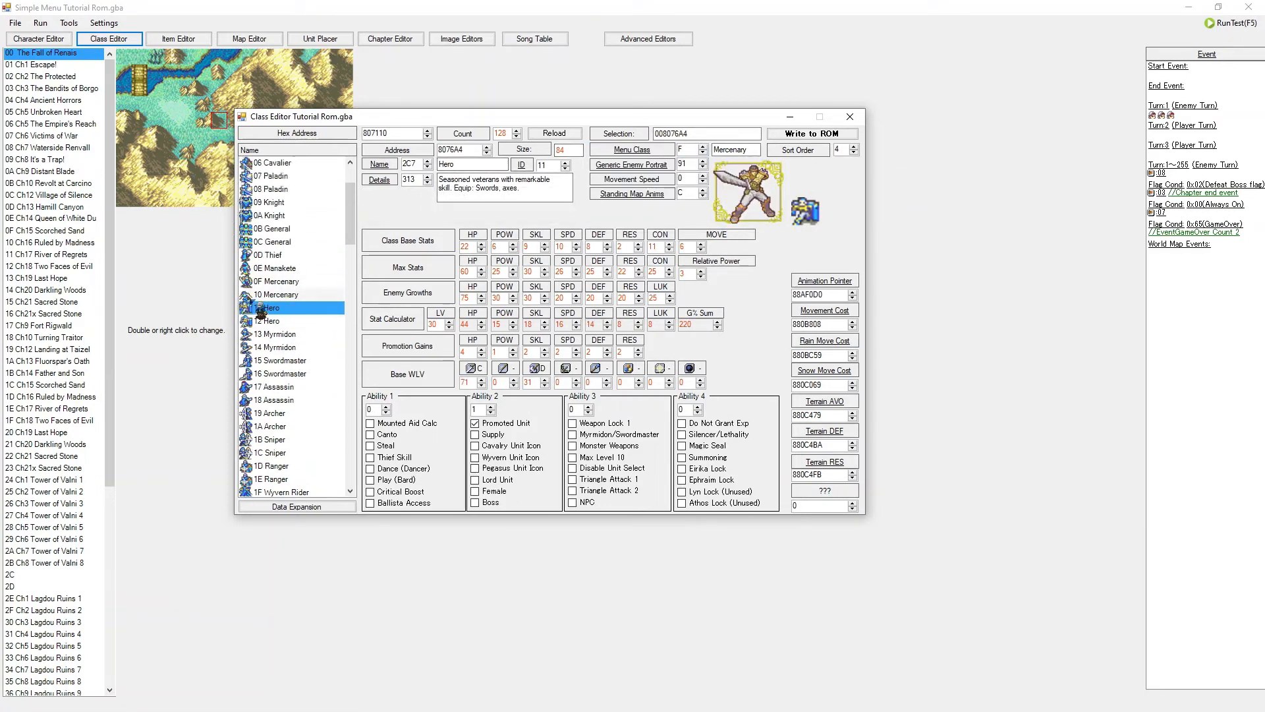
left_click(267, 229)
mouse_move(624, 153)
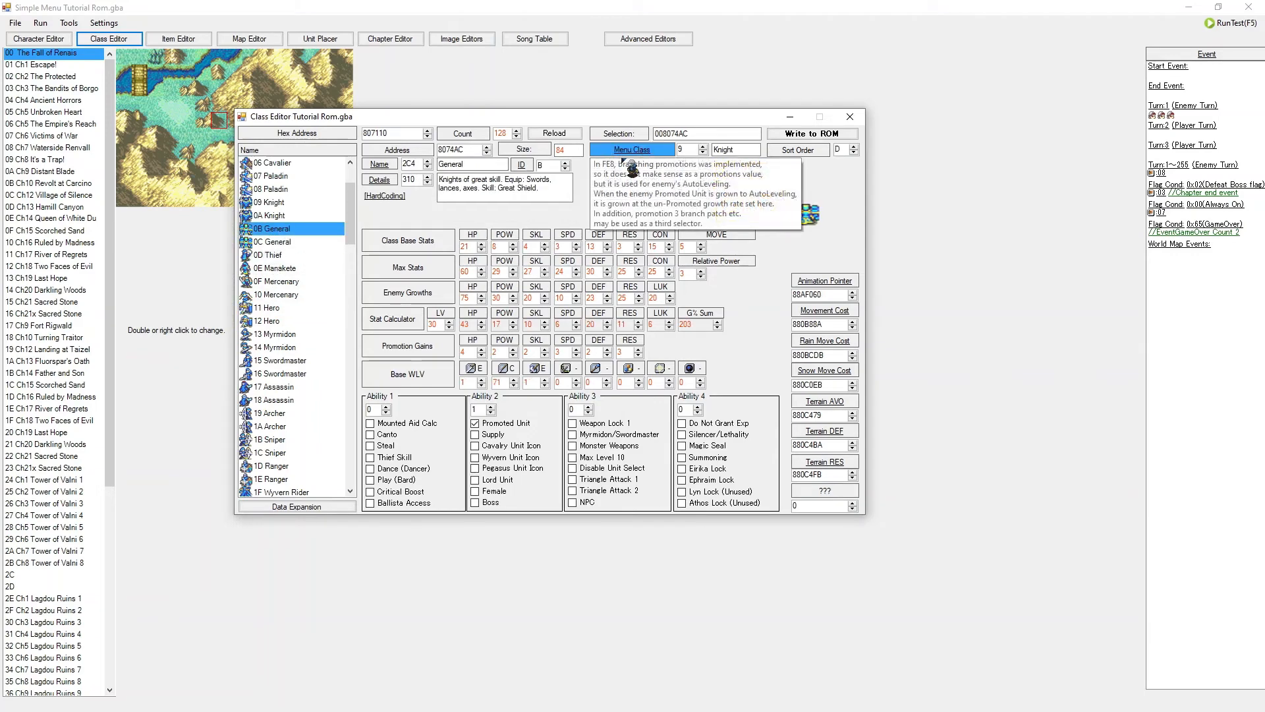
scroll(631, 169, "down", 2)
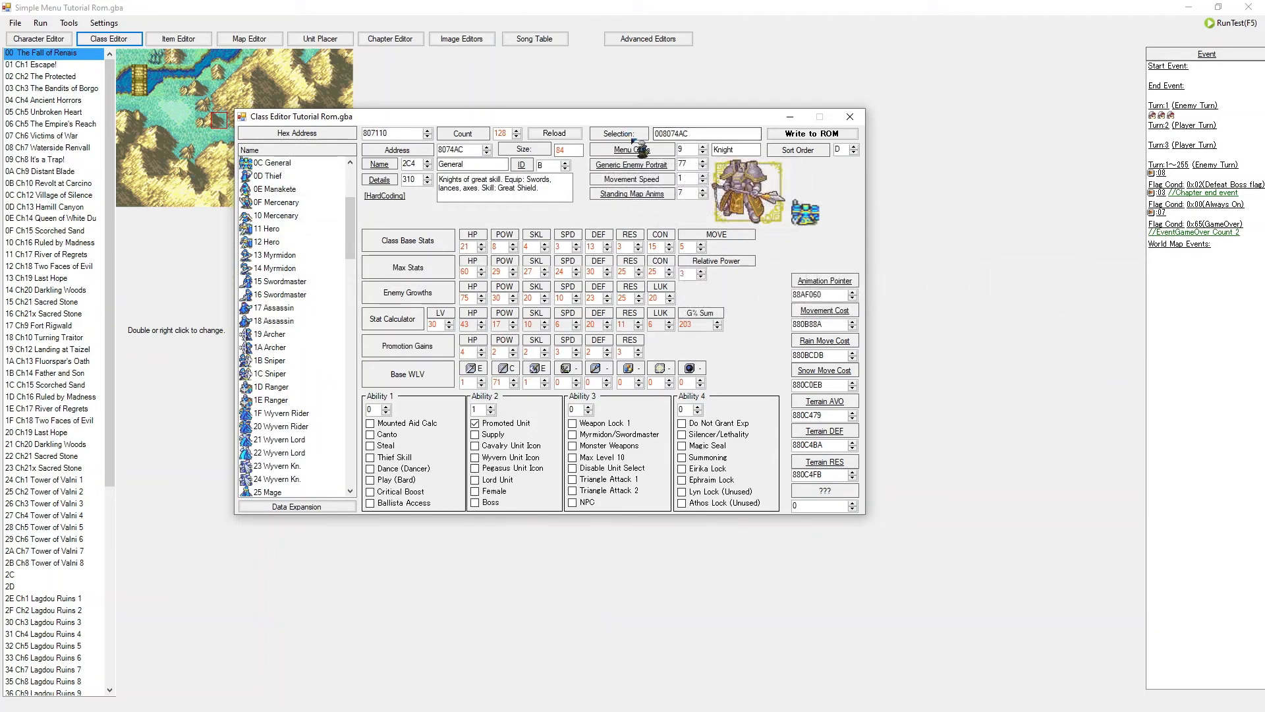
Compare the class data of 1B Sniper and 1C Sniper, including the explanation of Enemy Growths
left_click(290, 373)
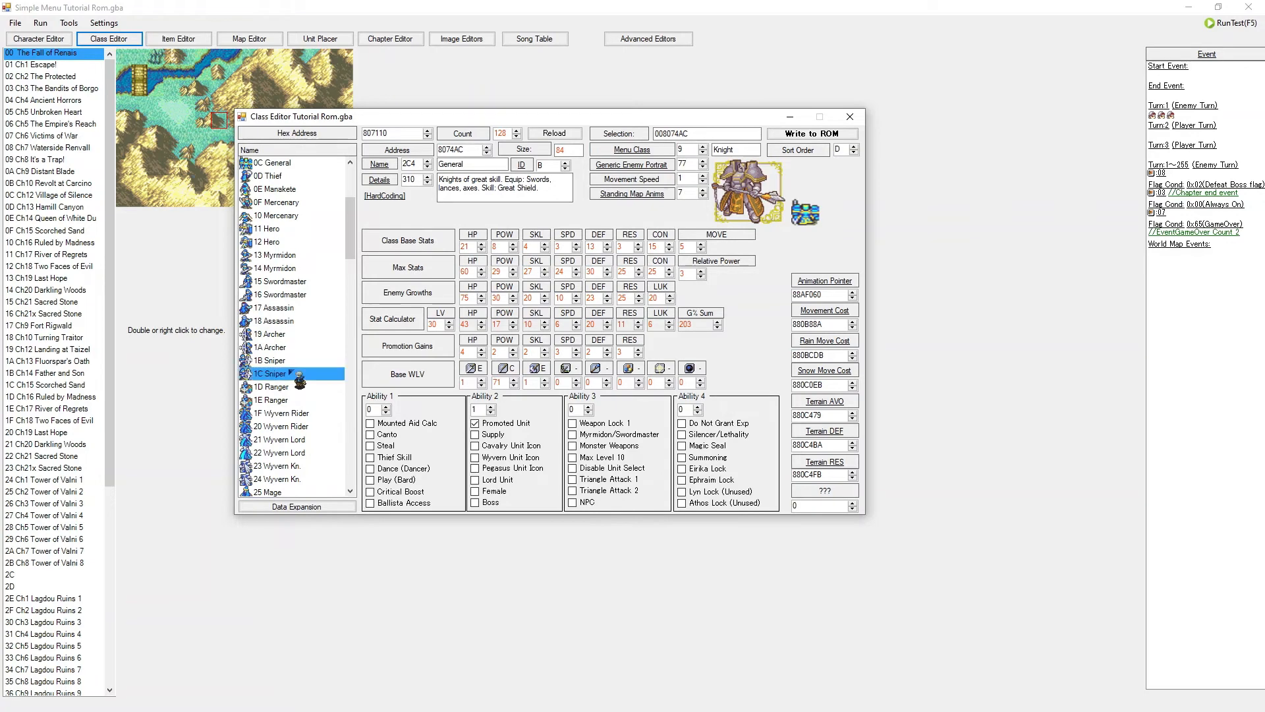
left_click(290, 361)
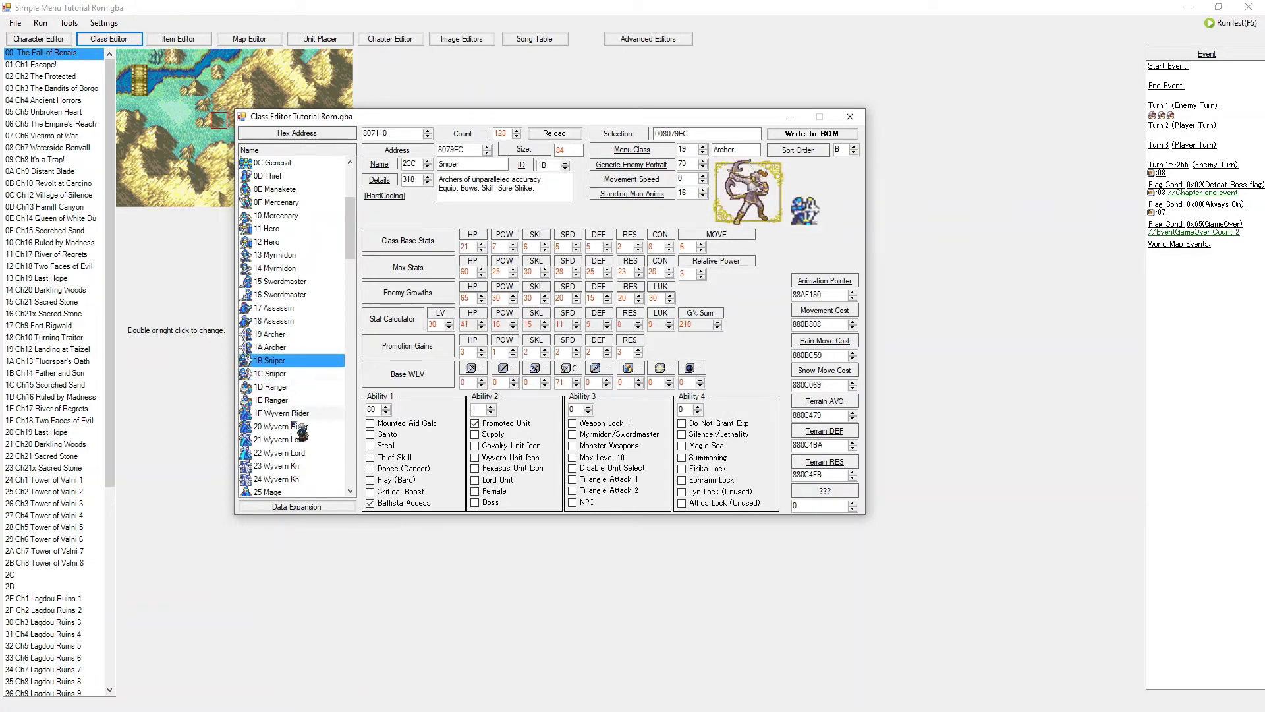
left_click(298, 373)
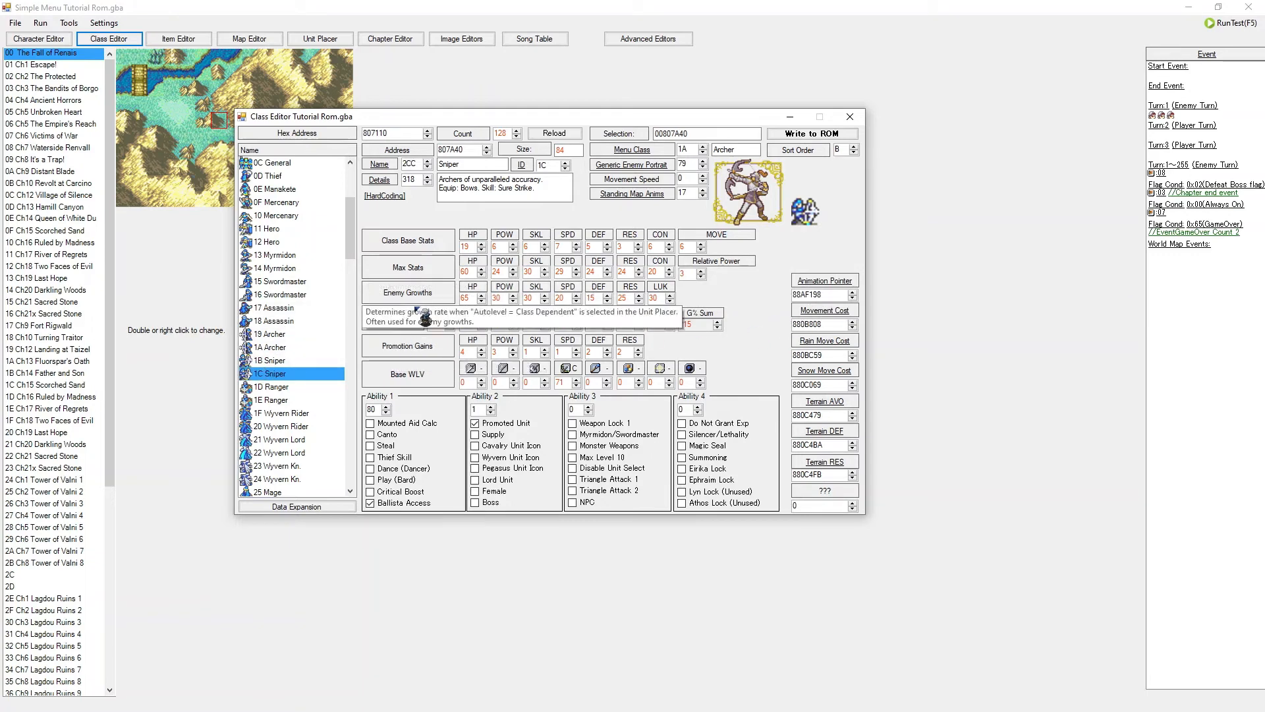
Examine the Relative Power of 1F Wyvern Rider, then view the class data of 1E Ranger
scroll(284, 319, "up", 1)
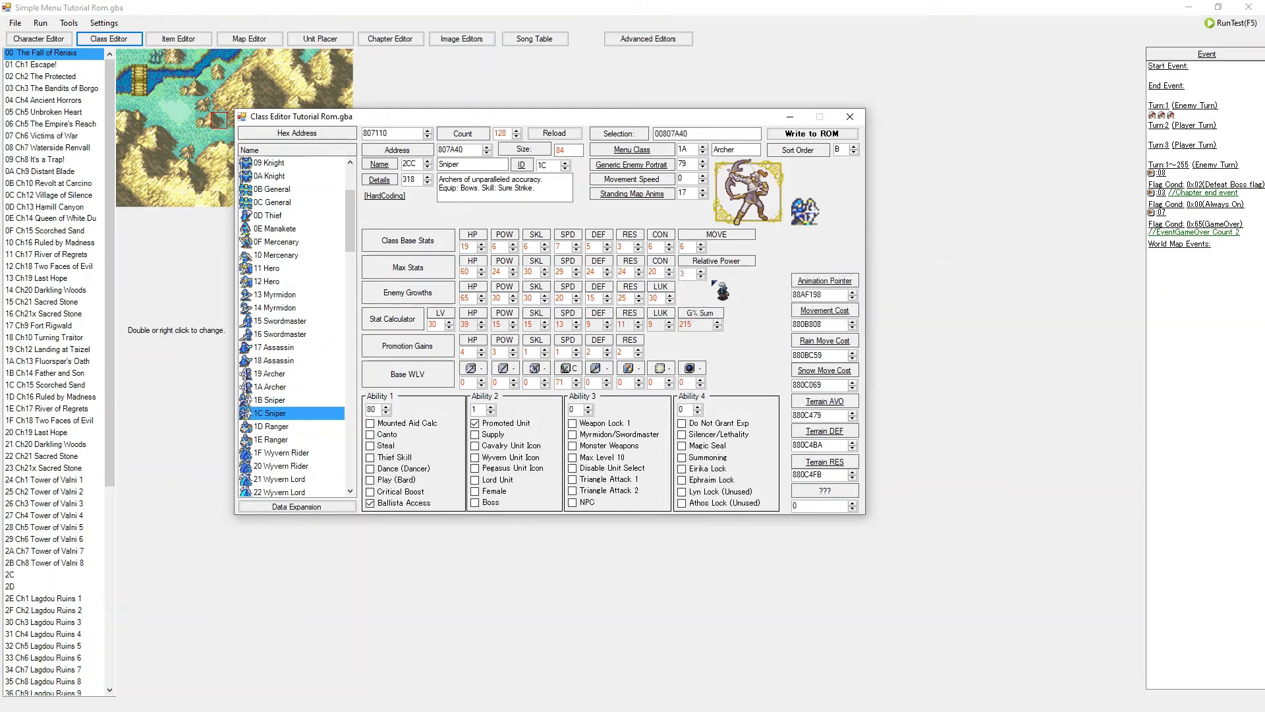
scroll(295, 435, "down", 4)
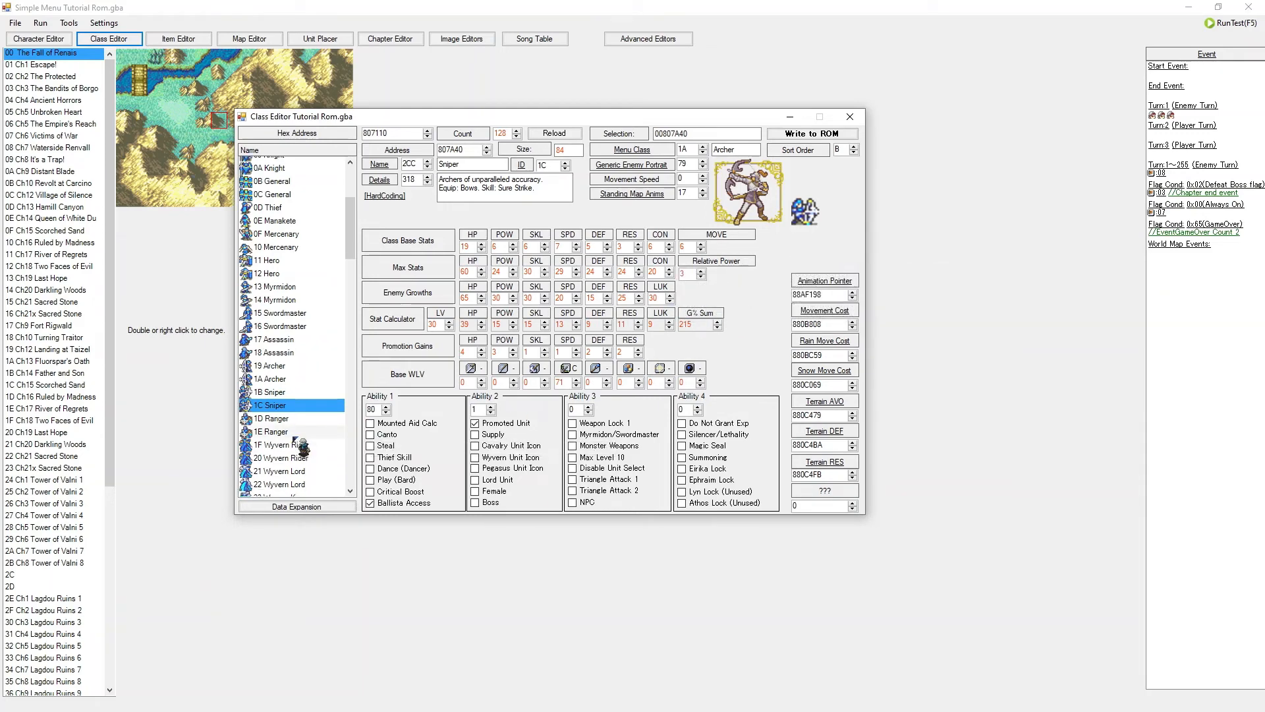
left_click(282, 294)
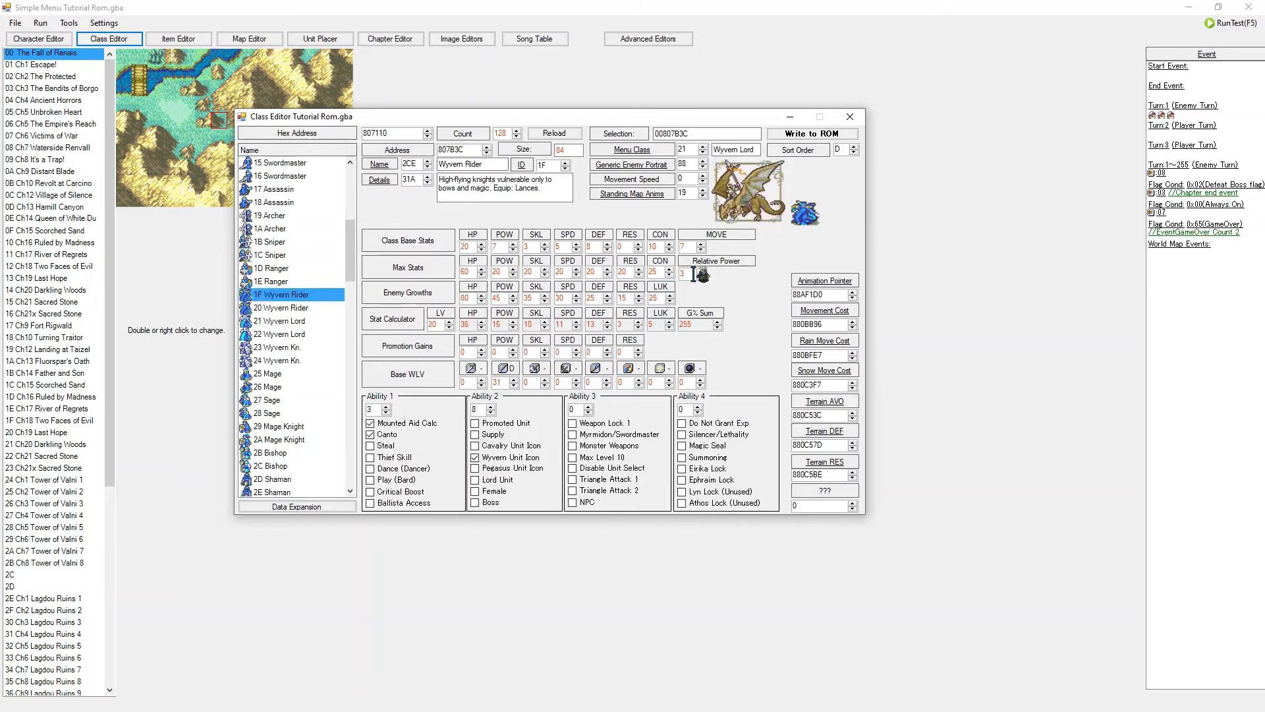
left_click(296, 281)
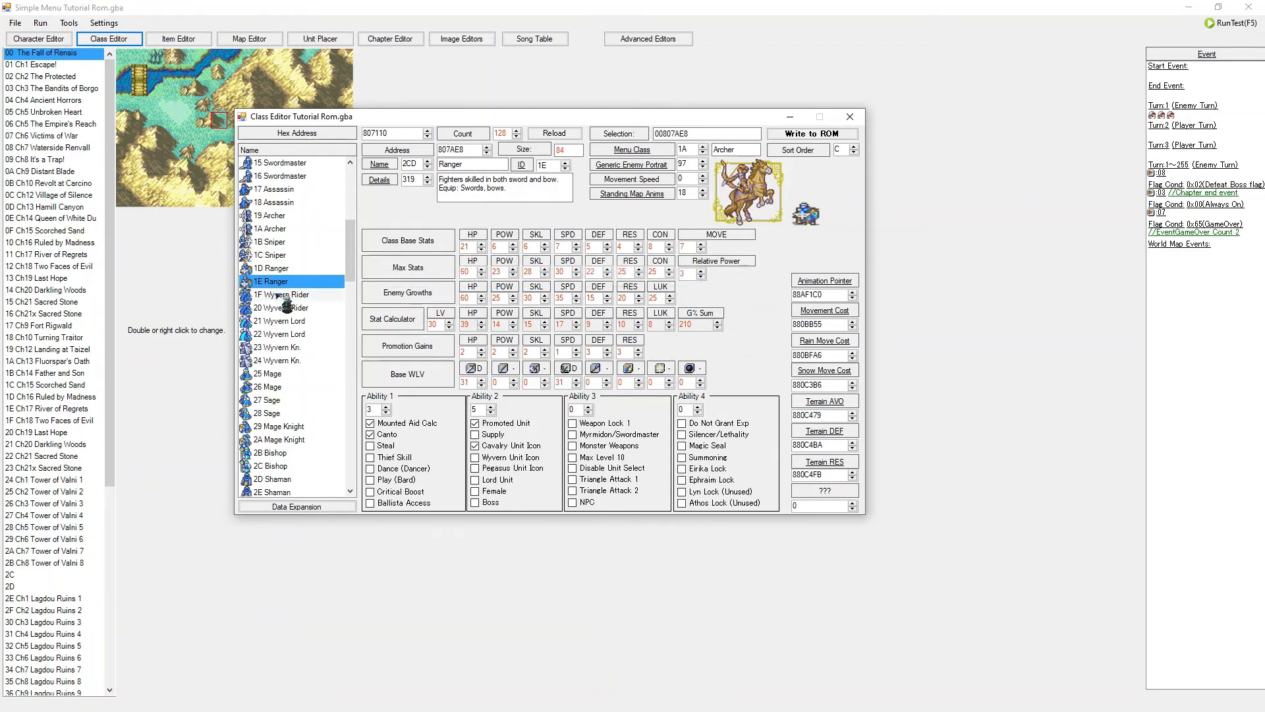
Alternate between 1C Sniper and 1E Ranger to compare their base stats and promotion gains
scroll(278, 295, "up", 1)
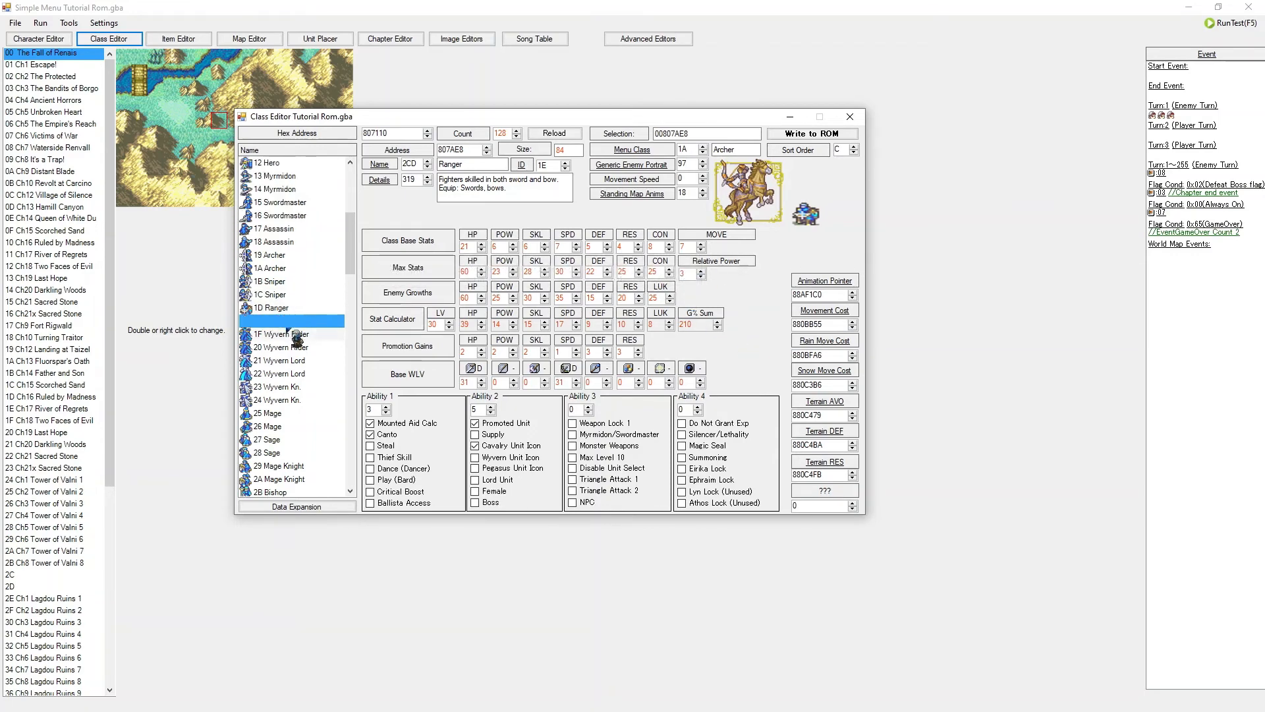
left_click(274, 295)
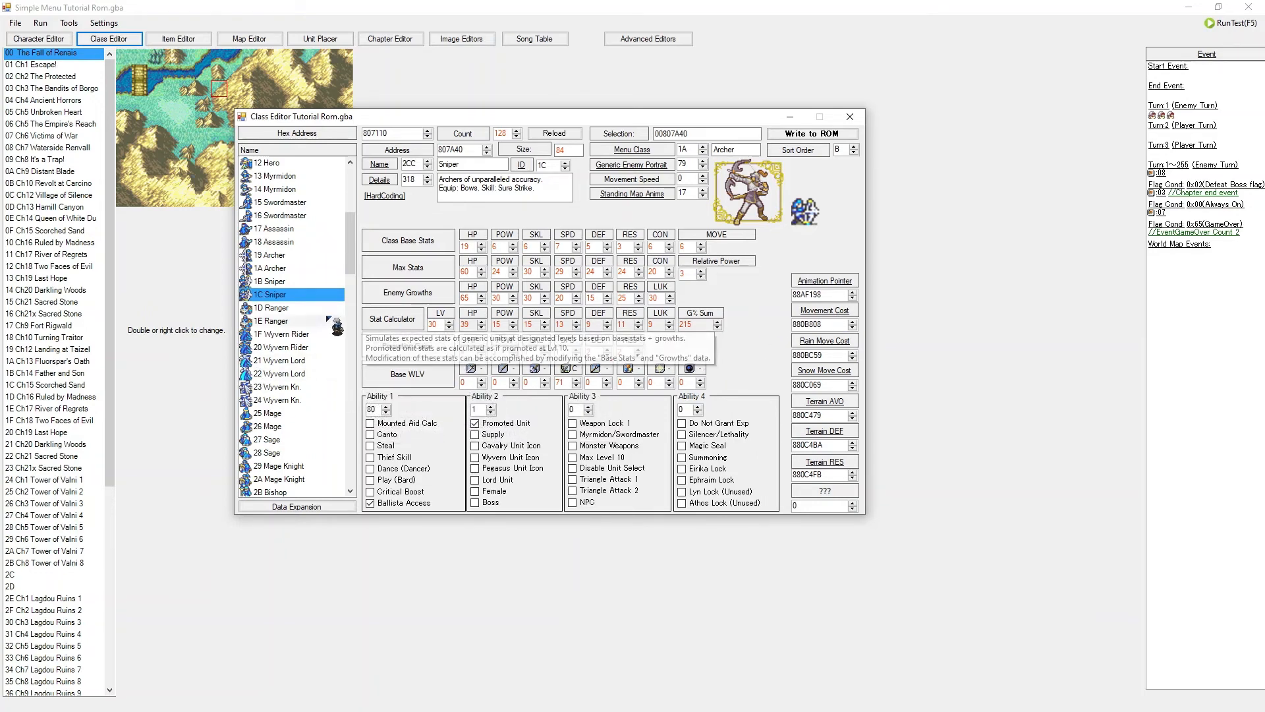
left_click(301, 321)
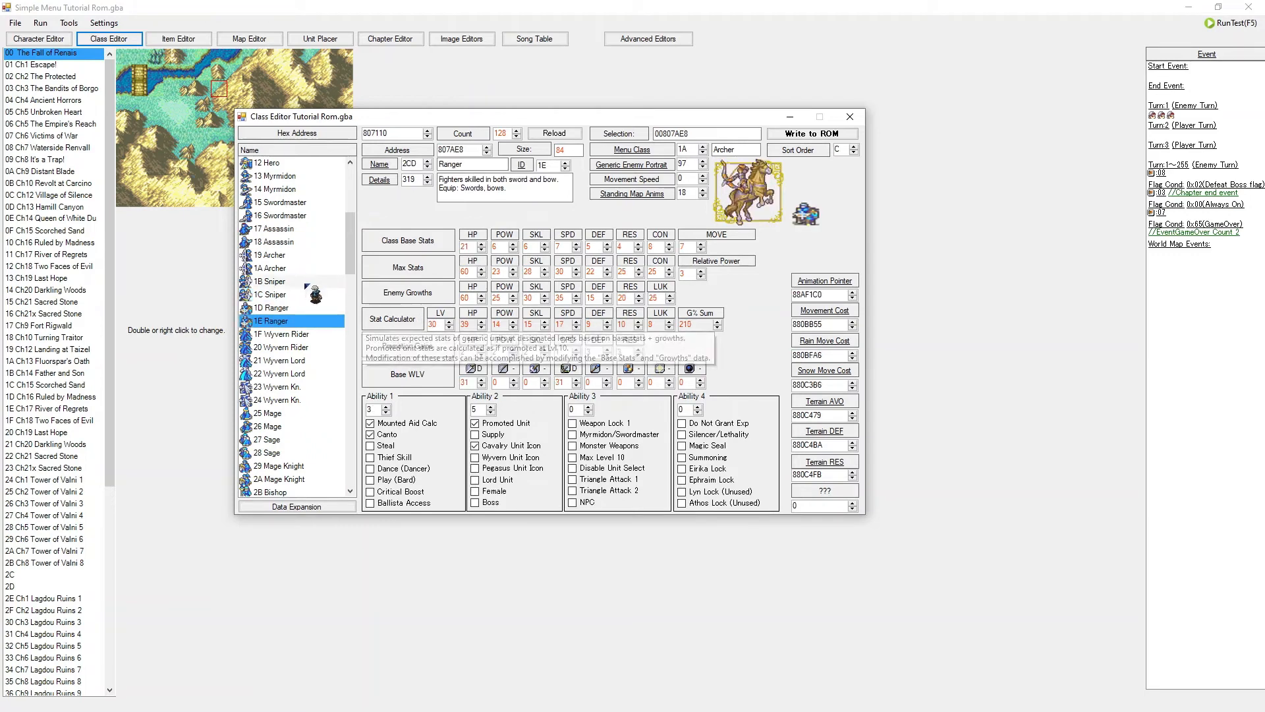
left_click(273, 296)
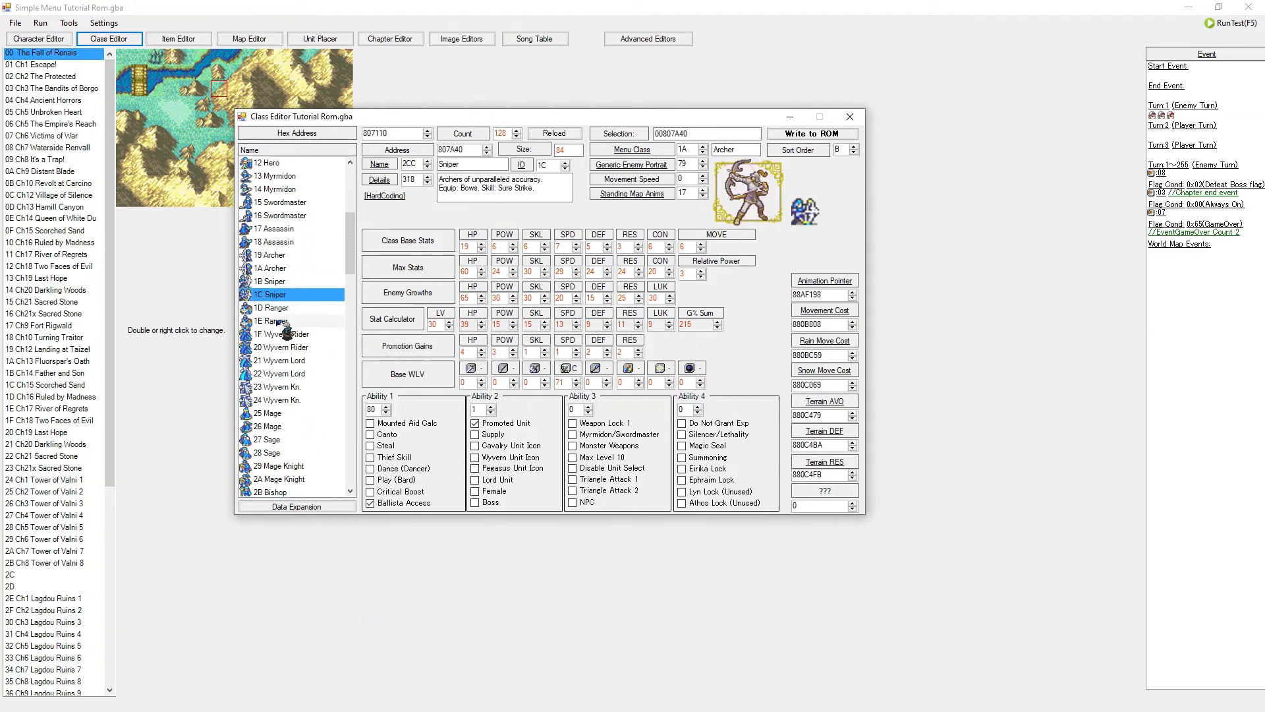
left_click(277, 322)
left_click(274, 296)
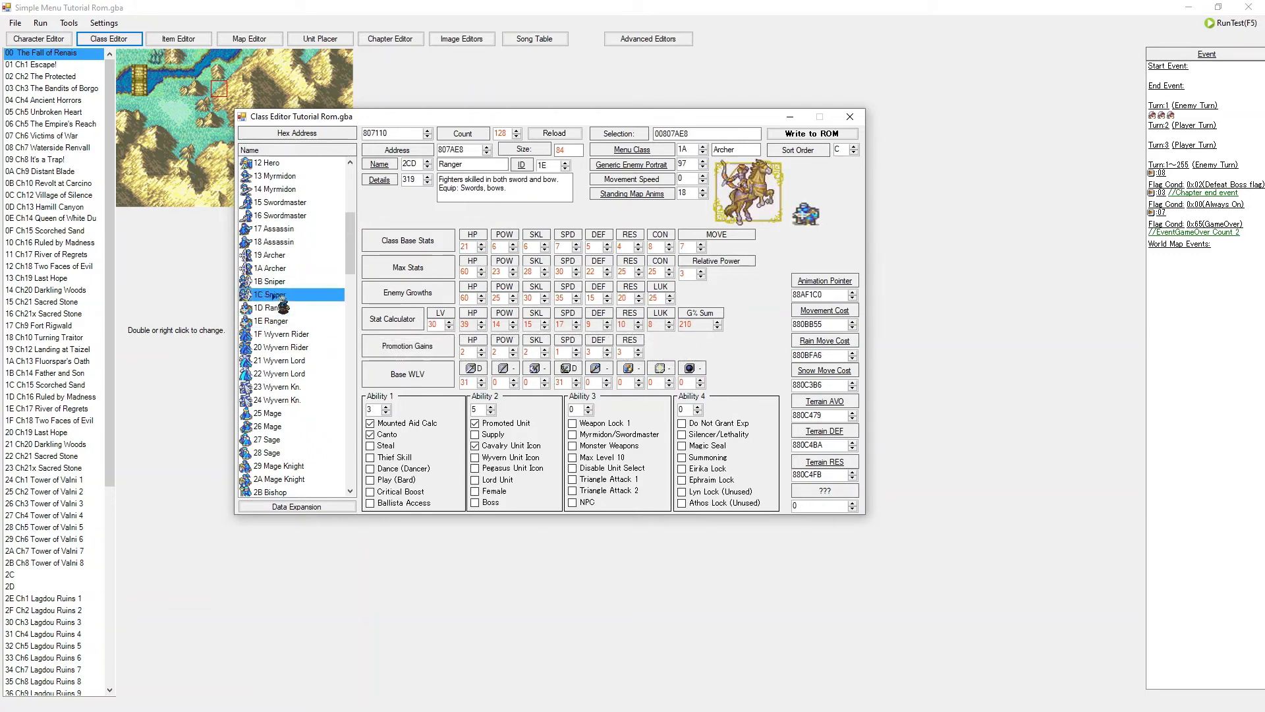
left_click(274, 319)
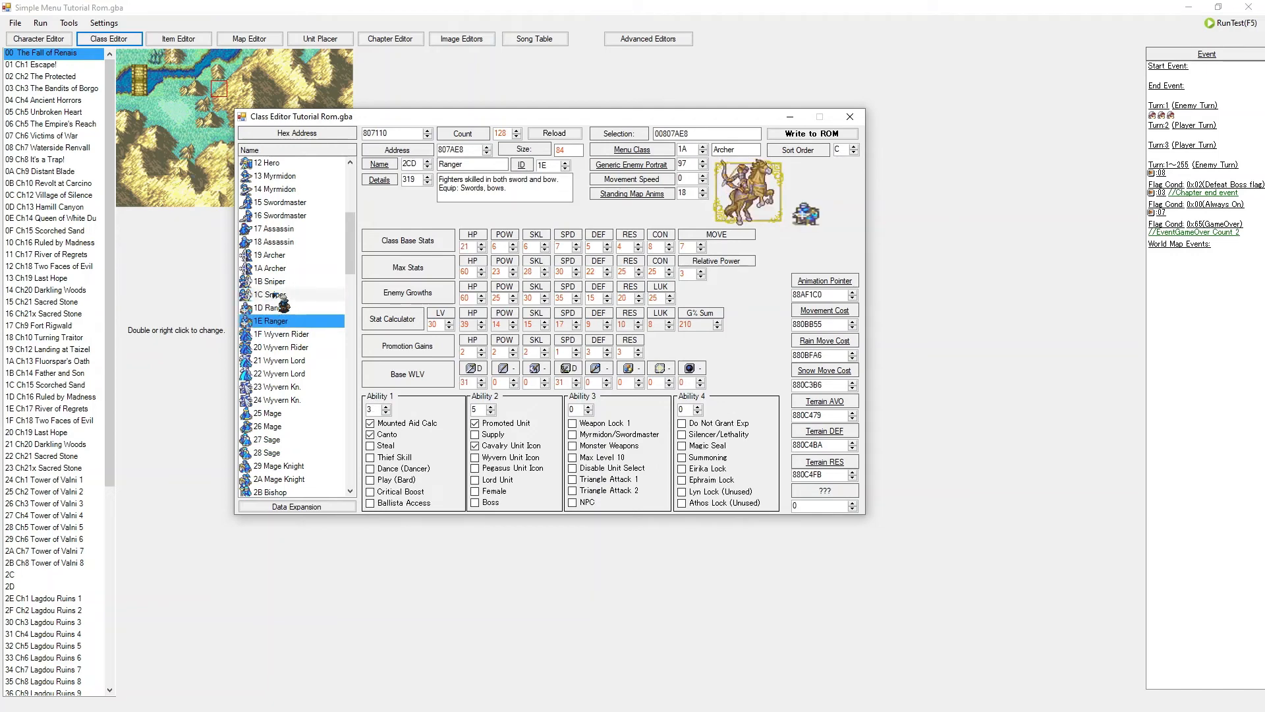
left_click(271, 295)
Run the edited ROM in the VisualBoyAdvance emulator and maximize its window
left_click(49, 25)
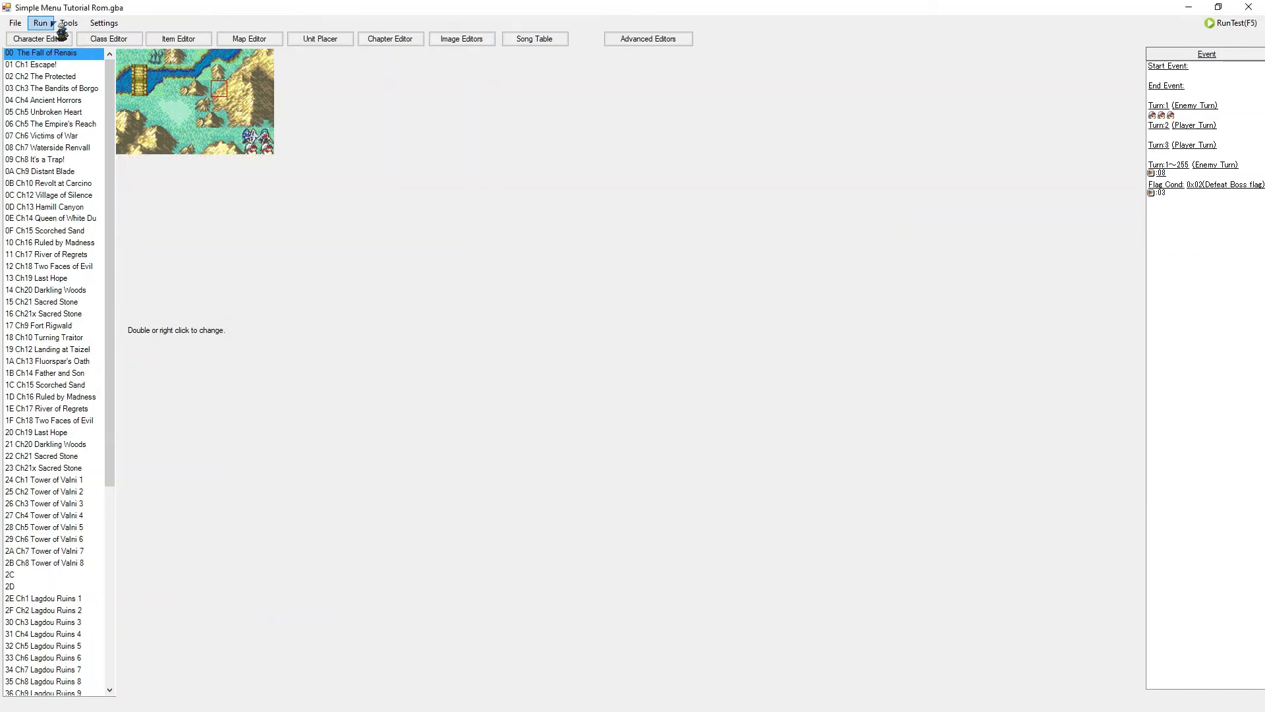
left_click(49, 25)
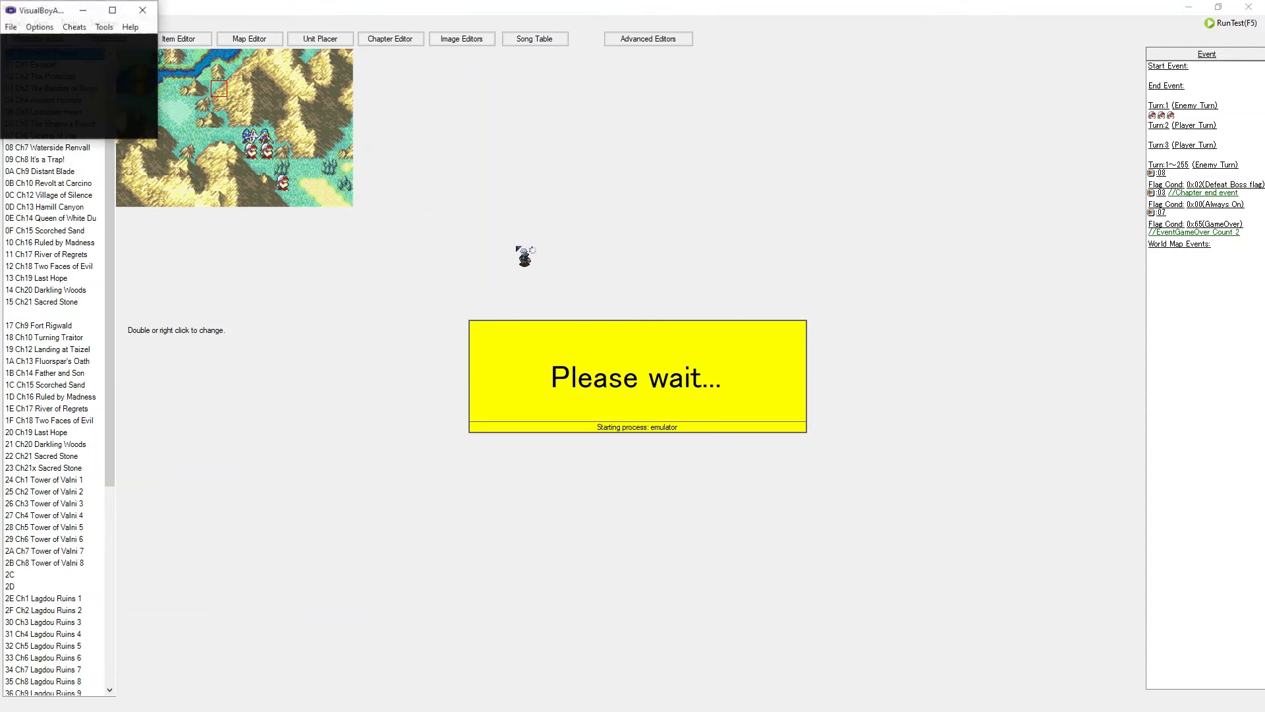
left_click(113, 10)
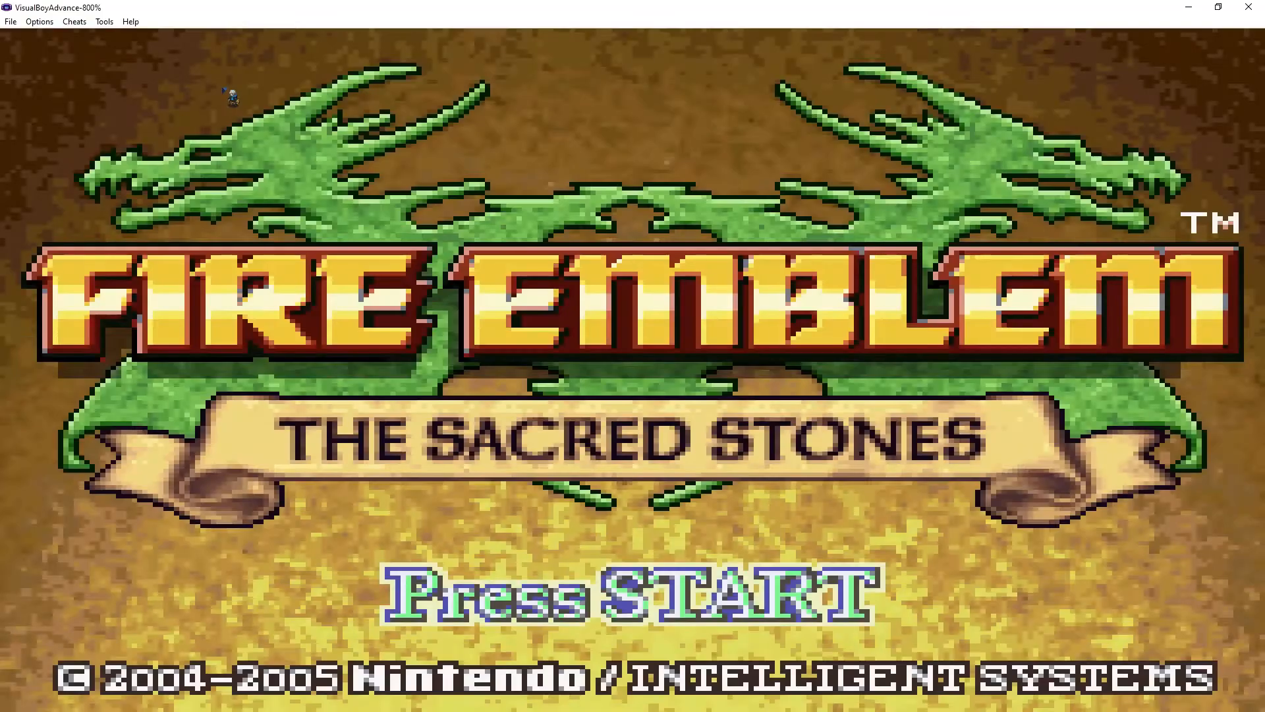
Back out of Restart Chapter and resume the suspended Ch.1: Escape! save
key("Return")
key("Down")
key("z")
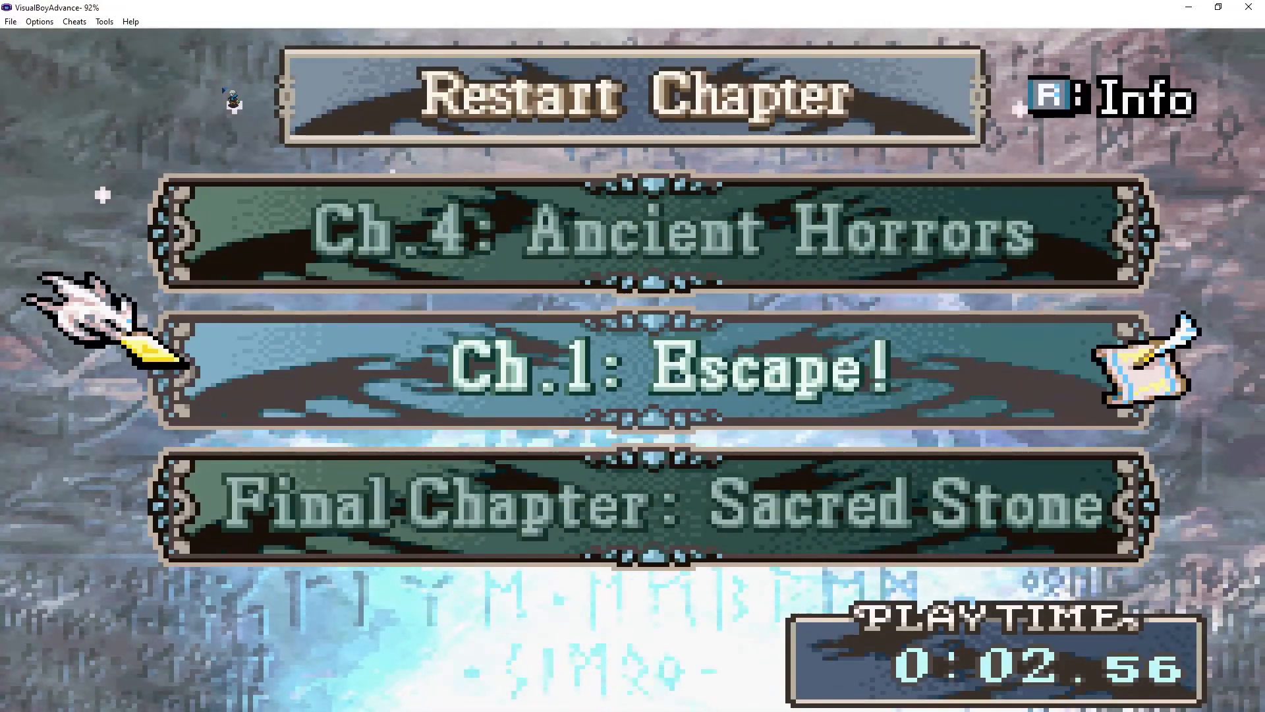
key("x")
key("z")
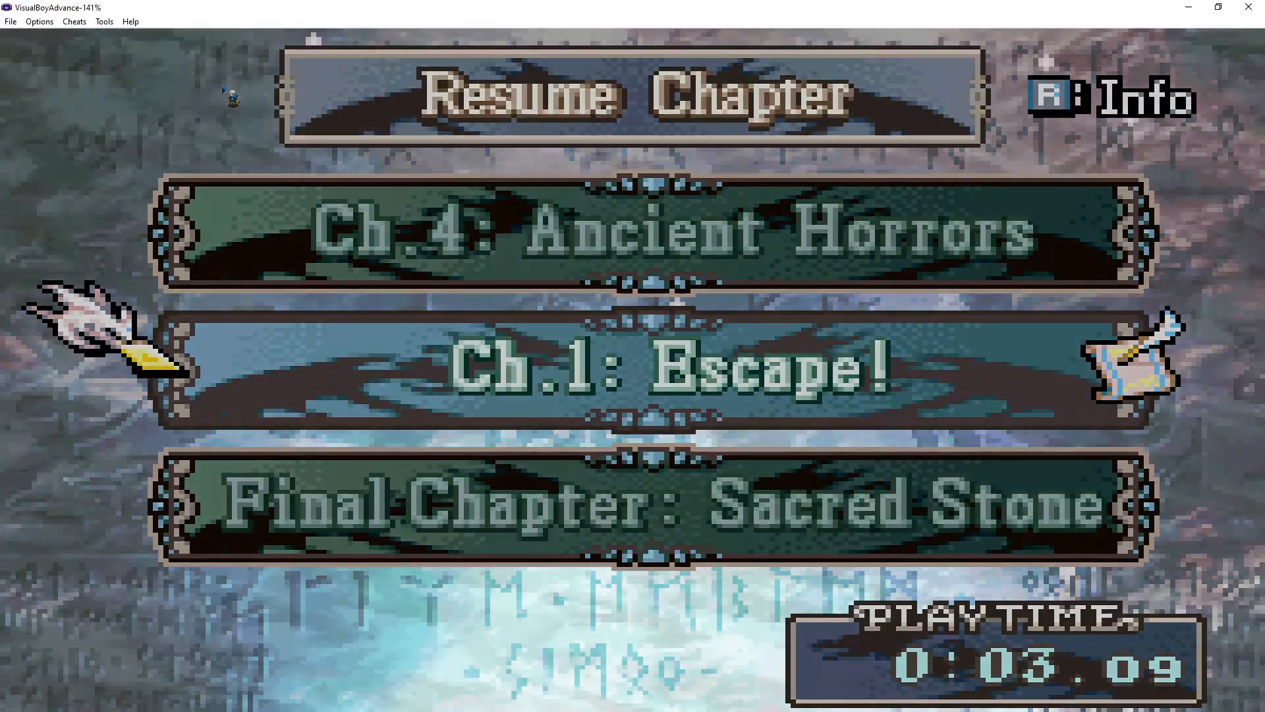
key("z")
key("z")
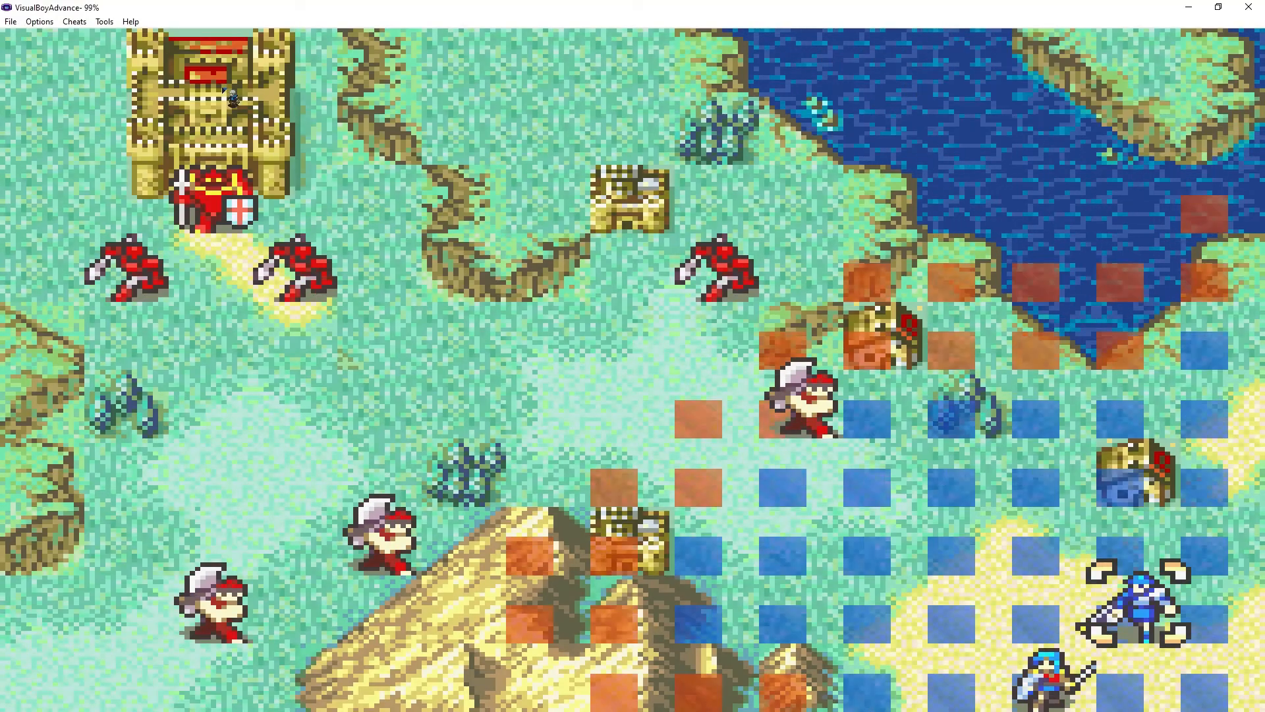
Switch back to the Promotion Item editor and view the classes that 88 Master Seal can promote
key("alt+Tab")
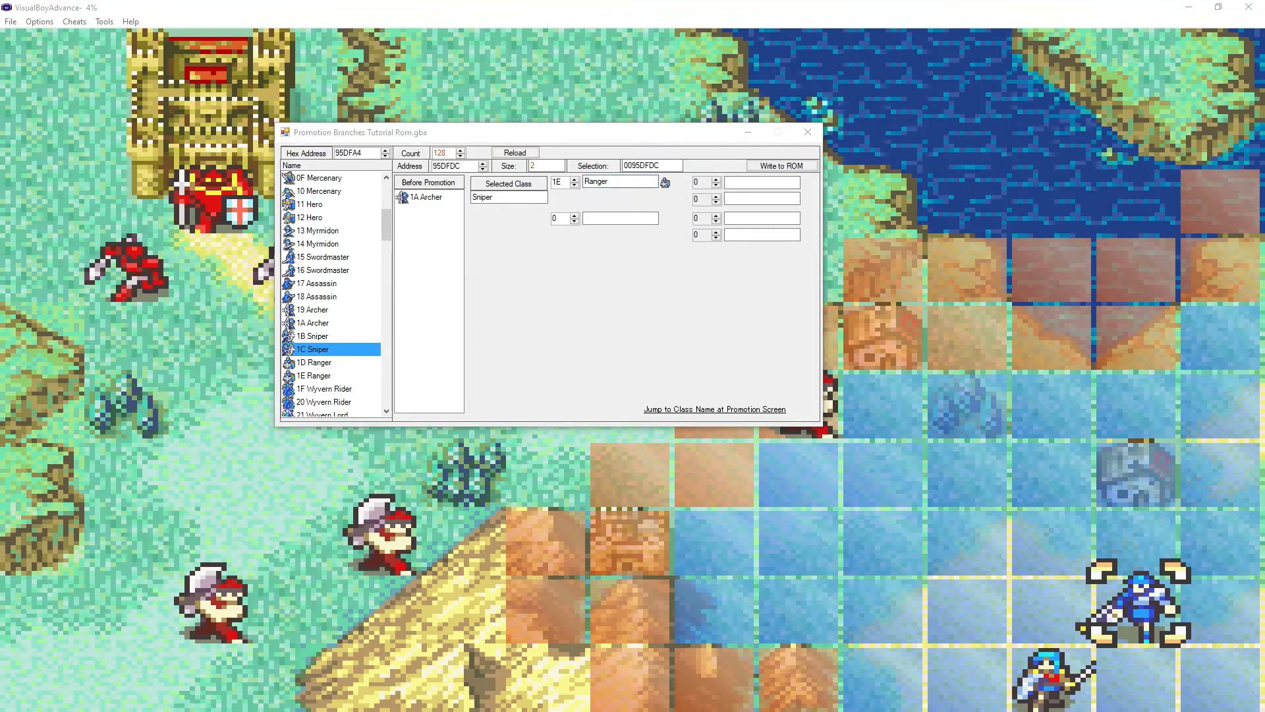
key("alt+Tab")
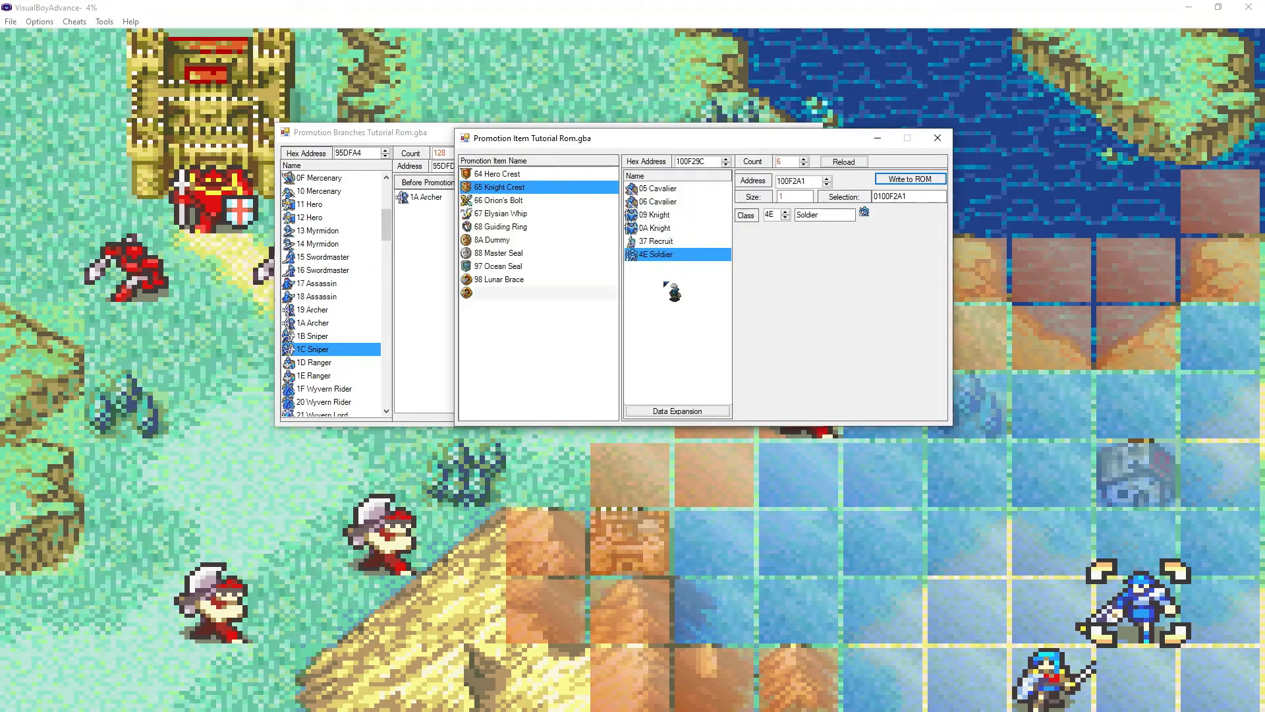
left_click_drag(739, 144, 713, 194)
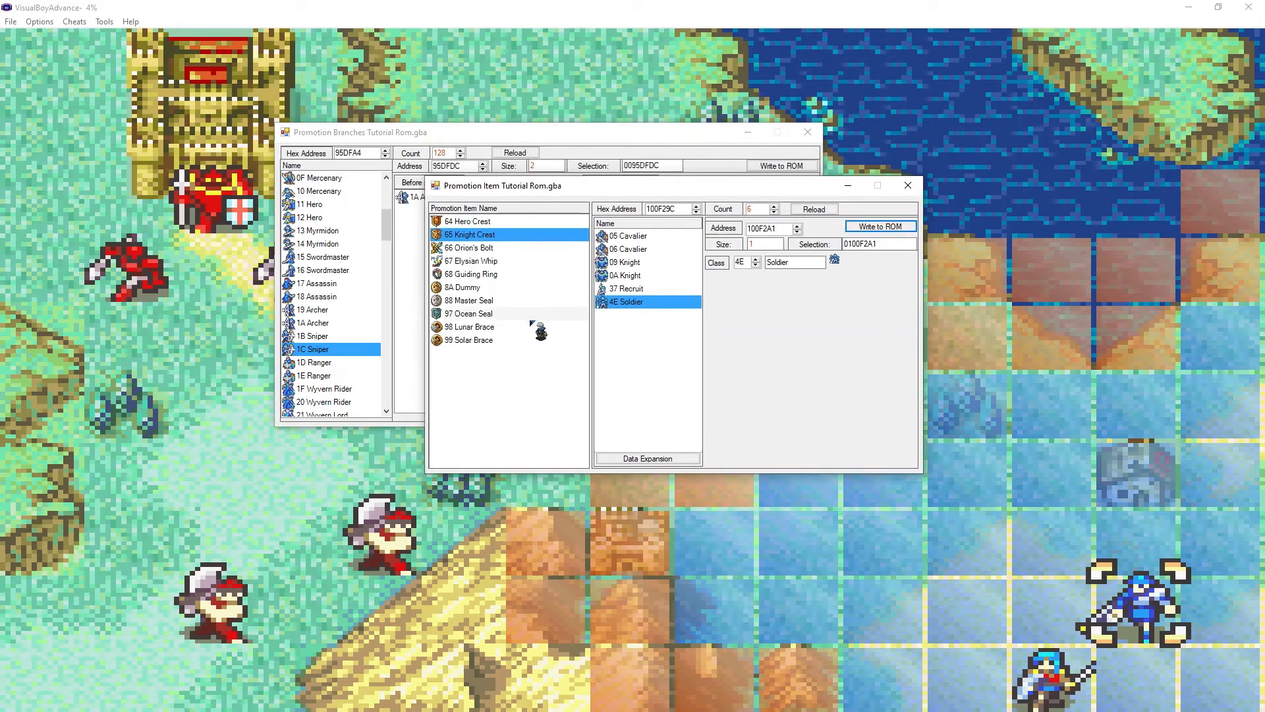
left_click(523, 301)
left_click_drag(657, 318, 649, 274)
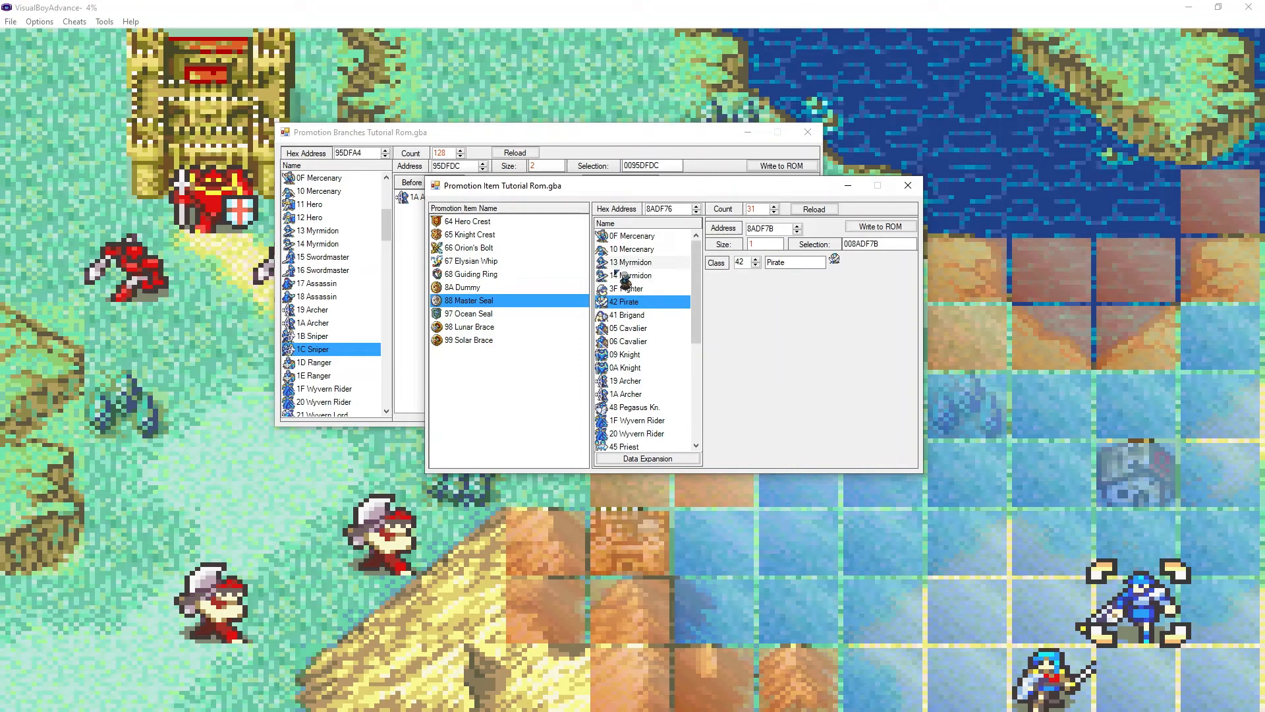
Compare the class list of 66 Orion's Bolt with the full list of 88 Master Seal
left_click(488, 247)
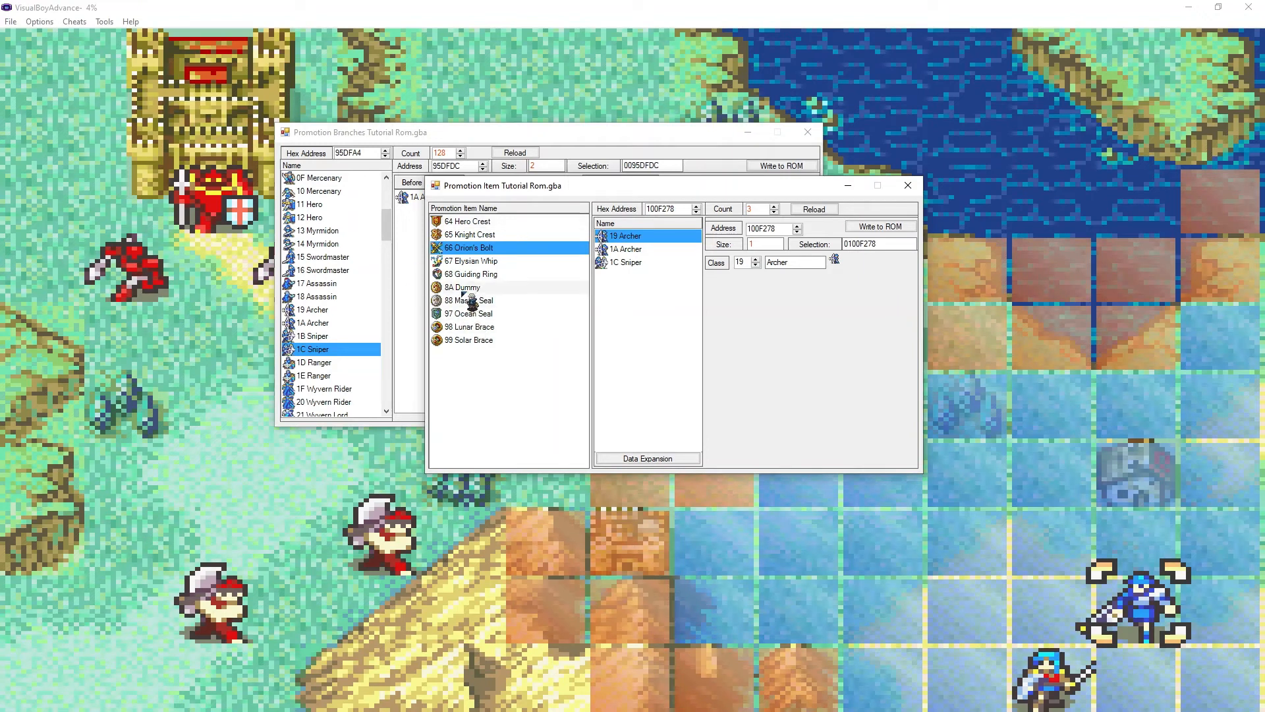
left_click(469, 300)
scroll(653, 380, "down", 4)
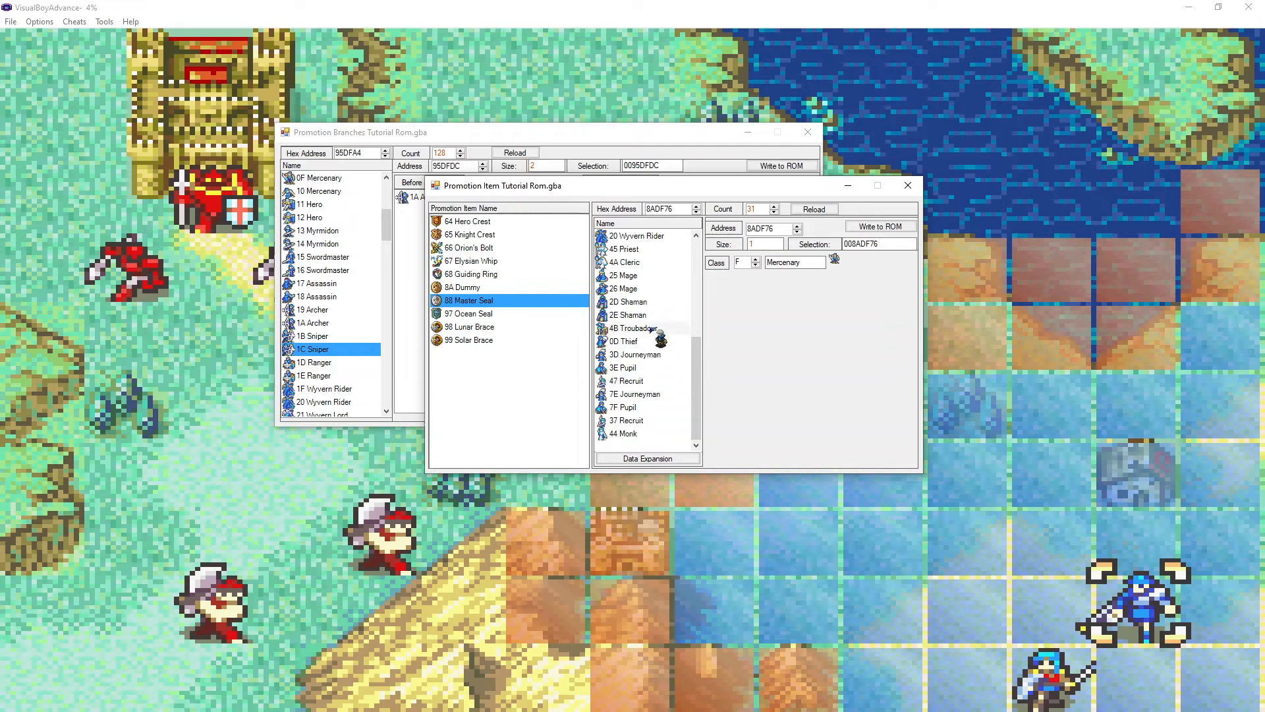
scroll(665, 343, "up", 1)
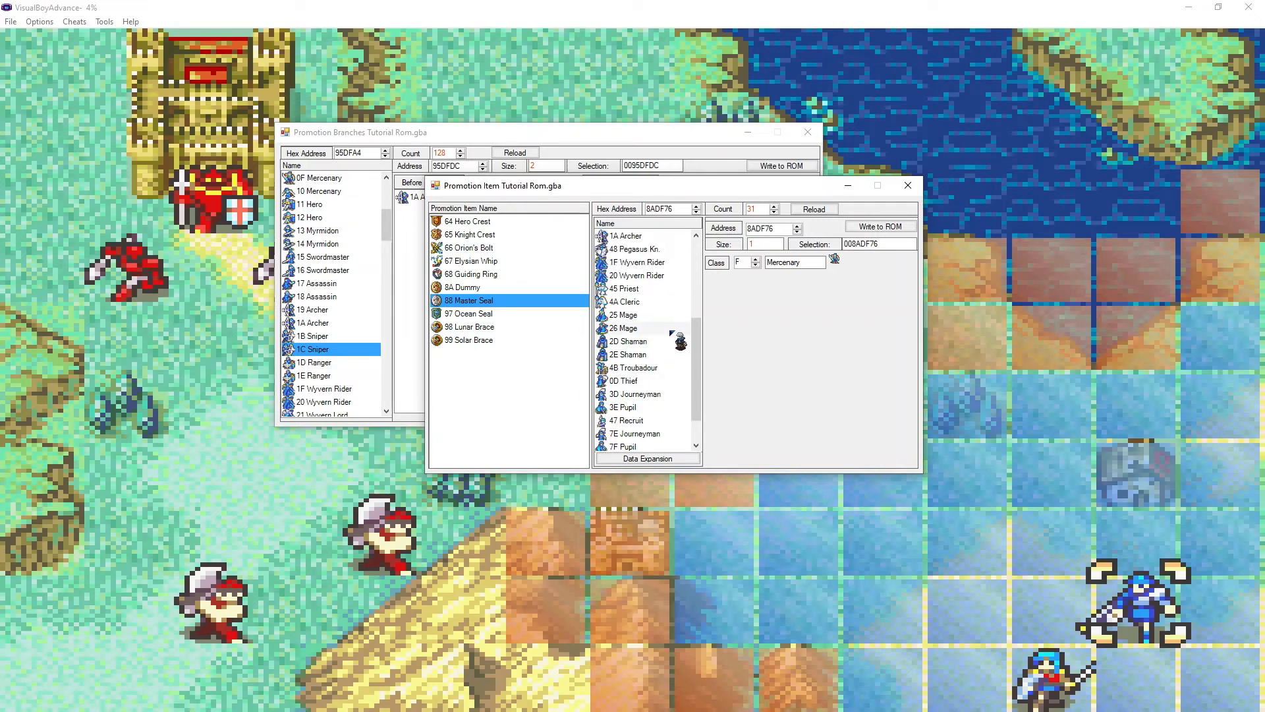
left_click_drag(671, 332, 526, 301)
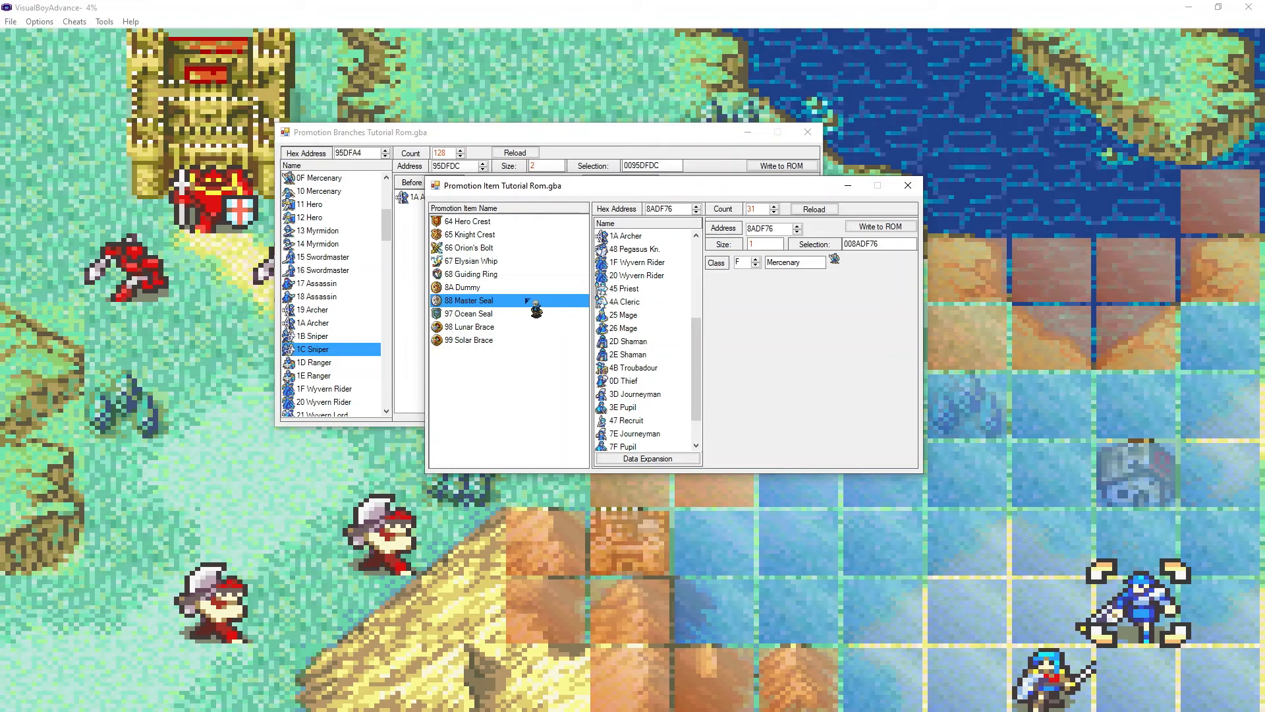
scroll(636, 335, "up", 2)
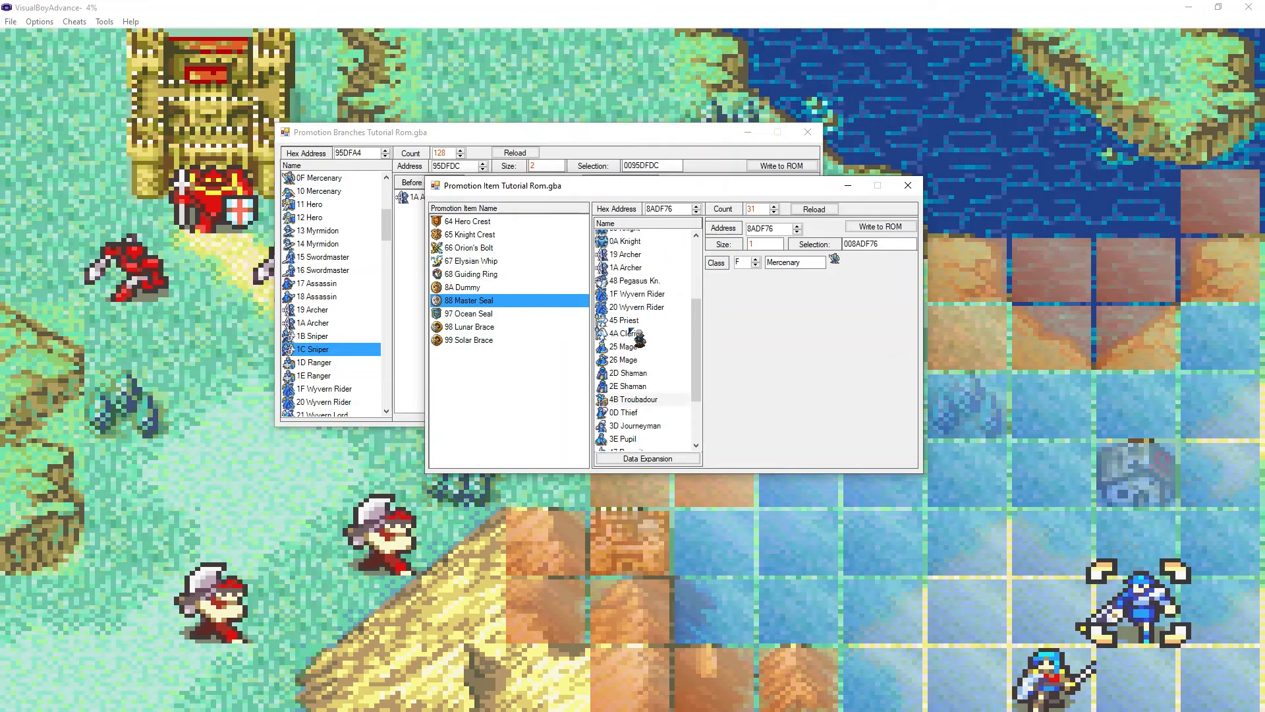
Compare the class list of 65 Knight Crest with the full class list of 88 Master Seal
scroll(638, 338, "up", 4)
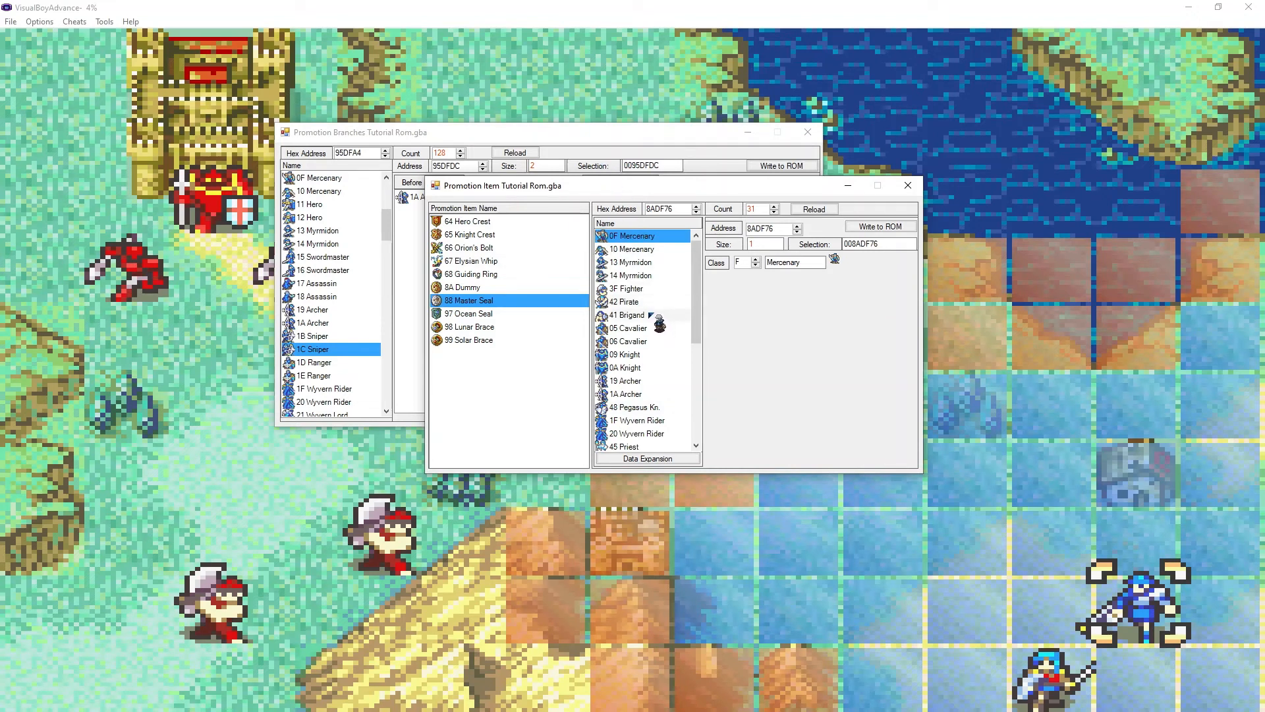
scroll(650, 315, "down", 5)
left_click(469, 235)
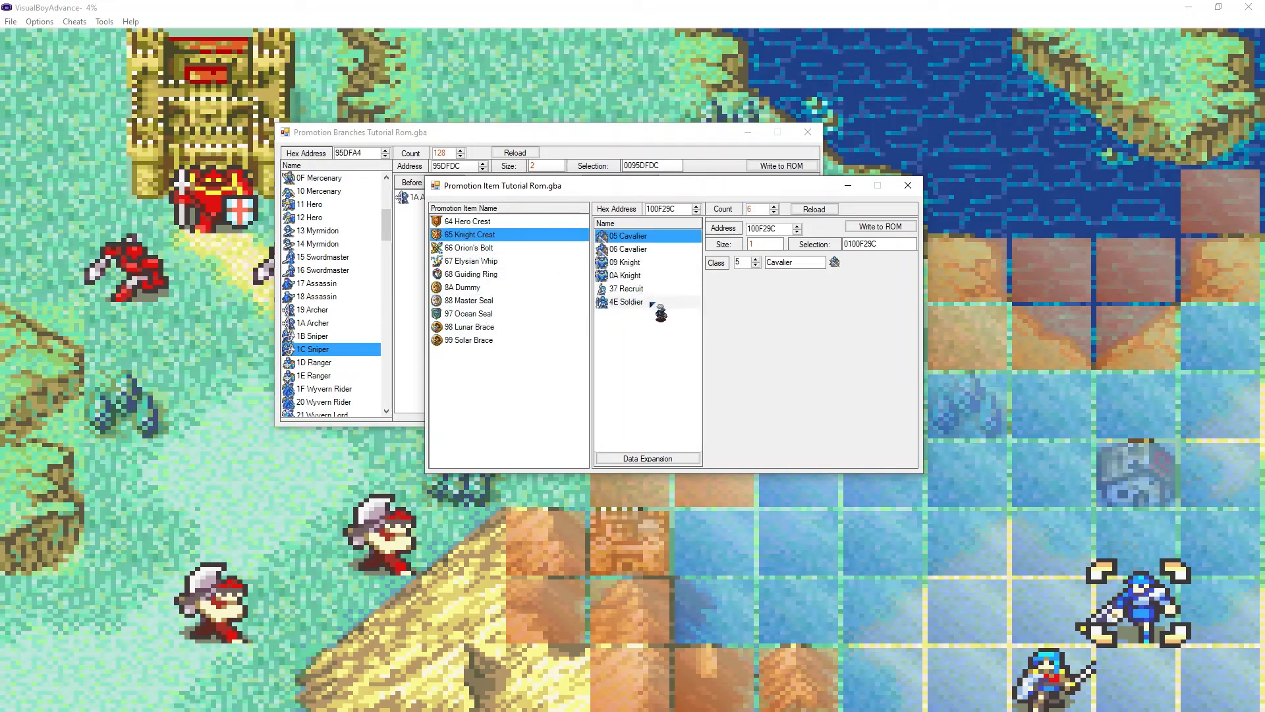
left_click(481, 300)
scroll(690, 395, "down", 5)
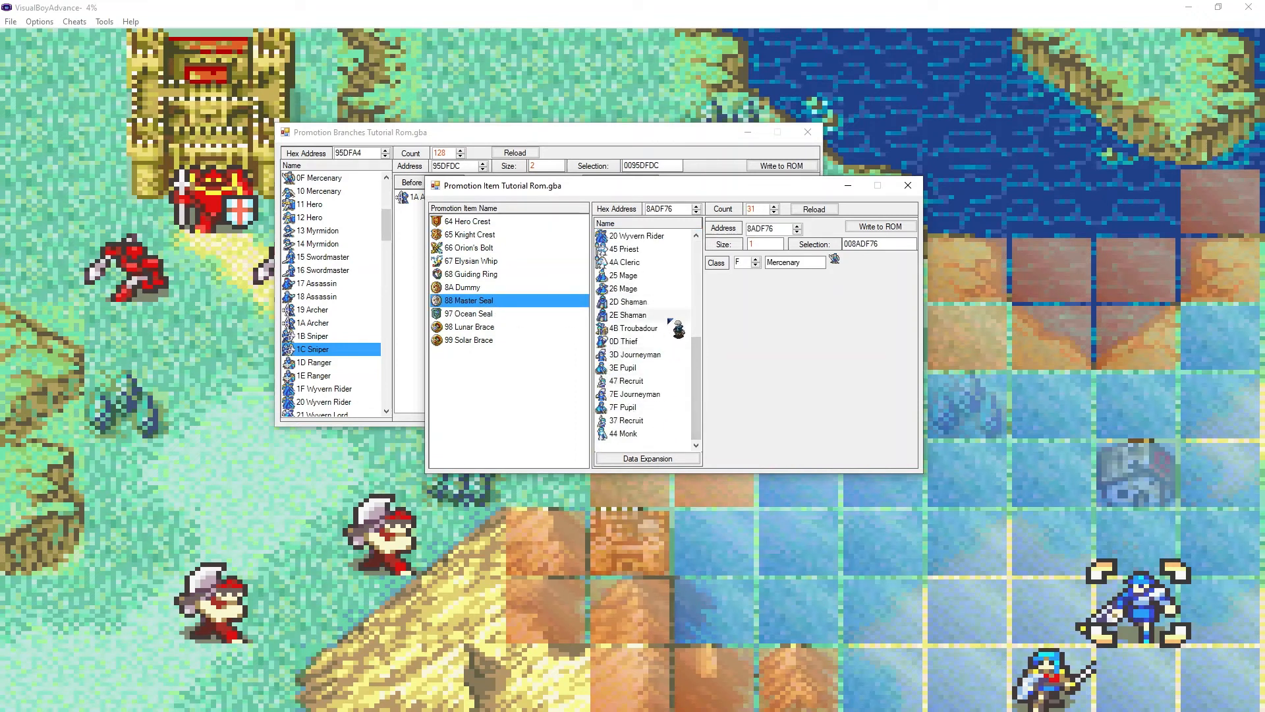
scroll(670, 322, "up", 5)
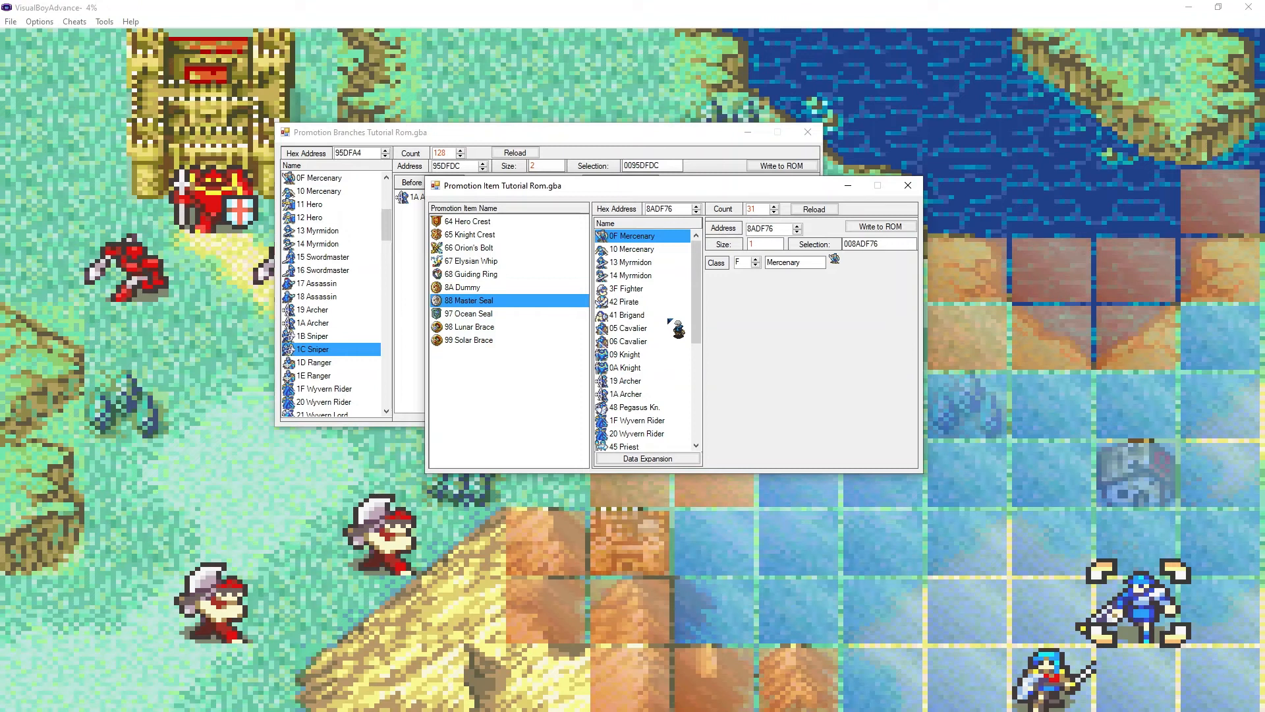
left_click_drag(697, 297, 695, 433)
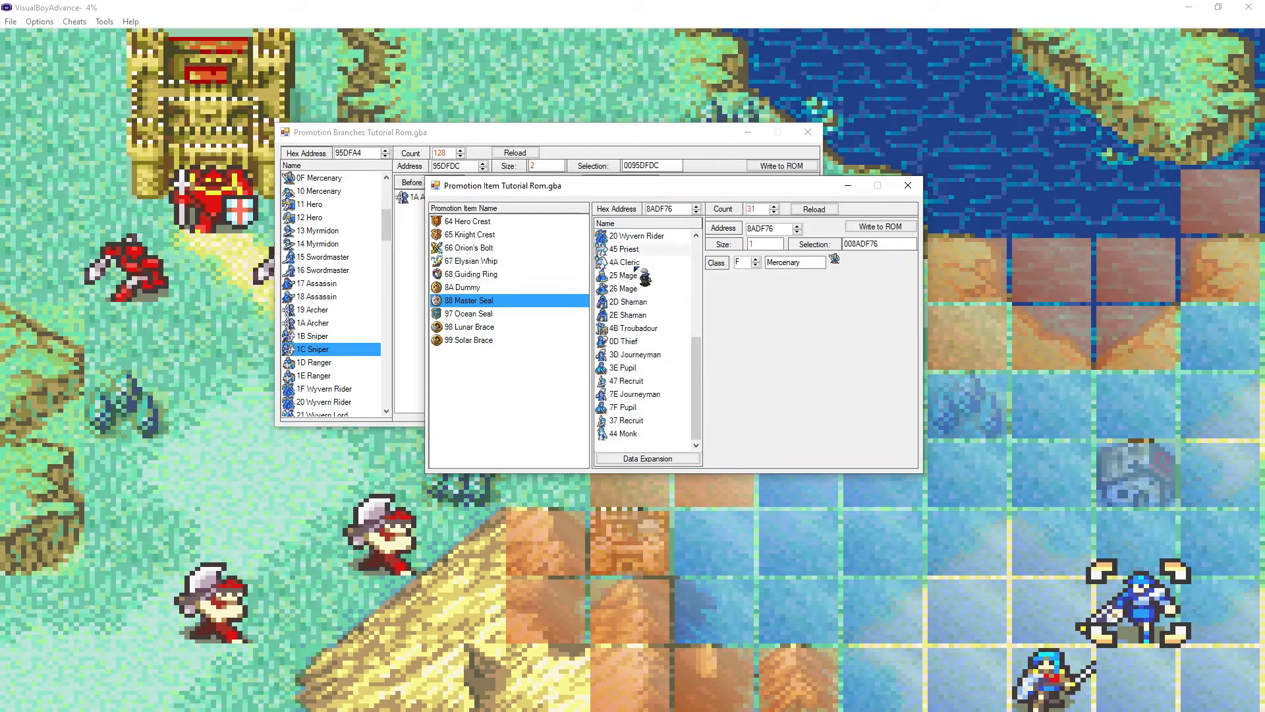
scroll(627, 392, "up", 6)
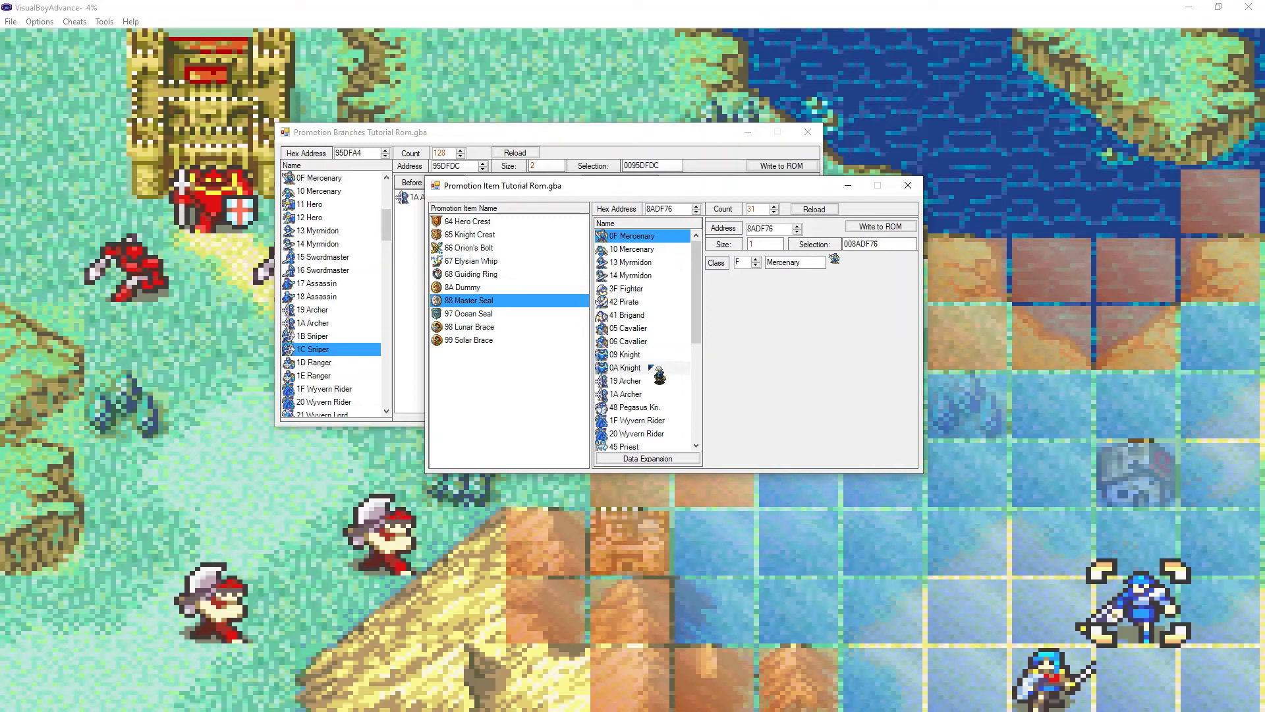
Switch back to VisualBoyAdvance, cancel the movement preview, and open R.I.P. Seth's item list without moving the unit
left_click(1049, 422)
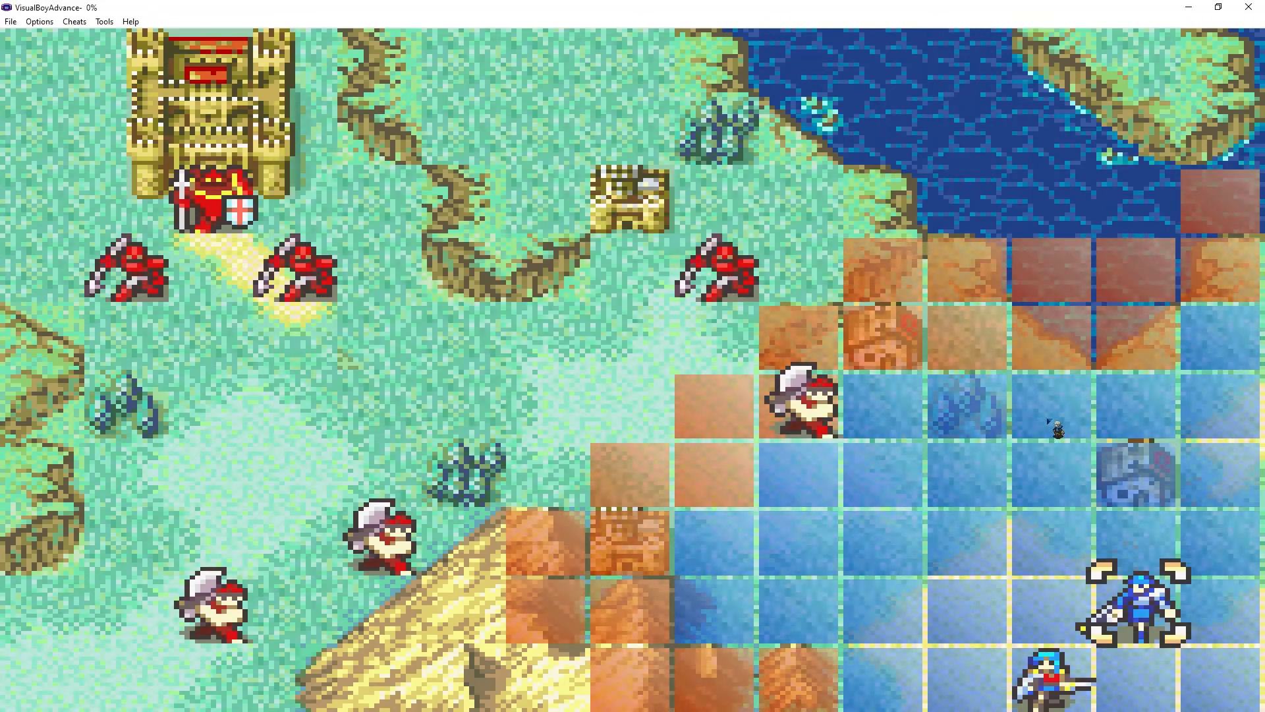
key("x")
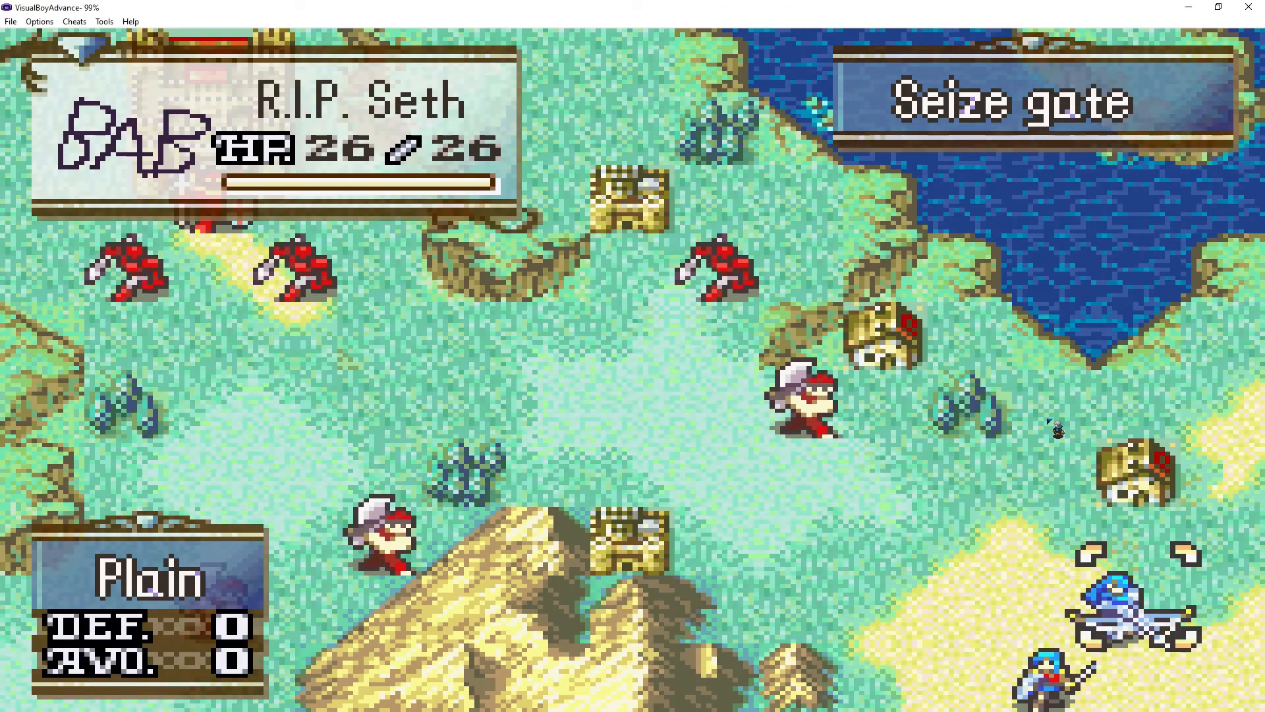
key("z")
key("z")
key("Down")
key("z")
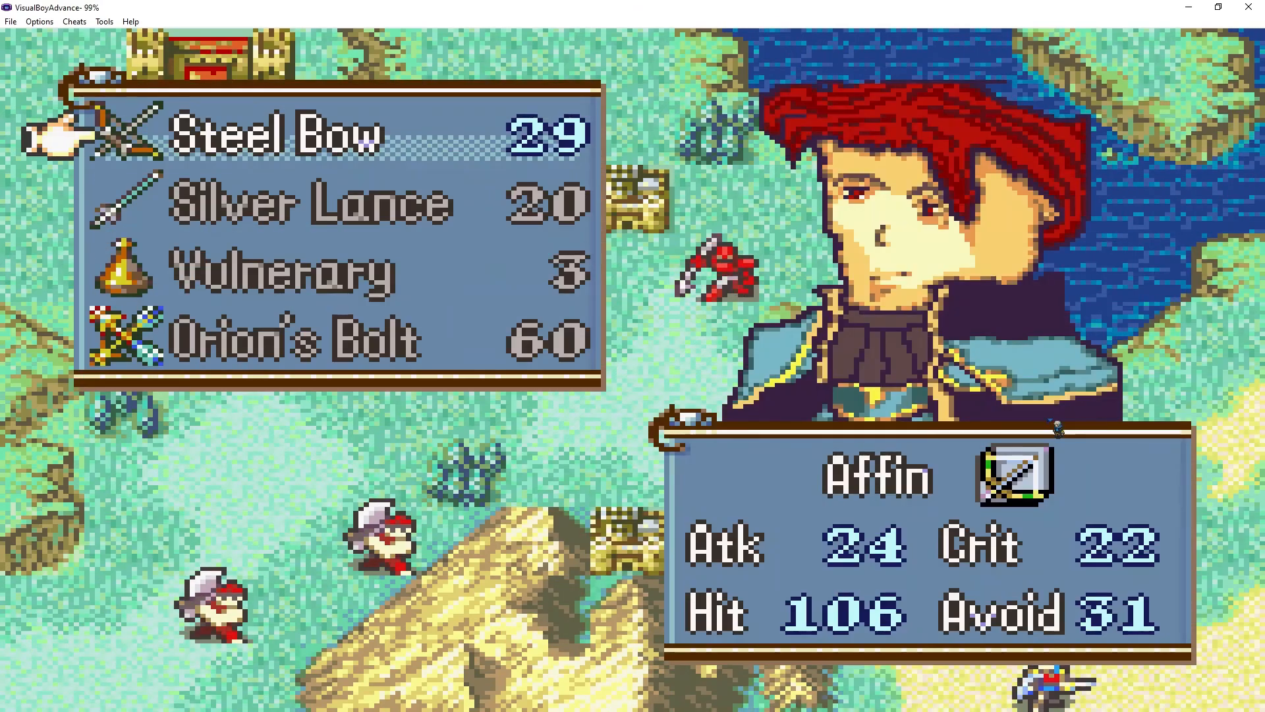
Try to use Orion's Bolt on R.I.P. Seth, read the help for its Use option, and back out to the map
key("Down")
key("Down")
key("Down")
key("z")
key("s")
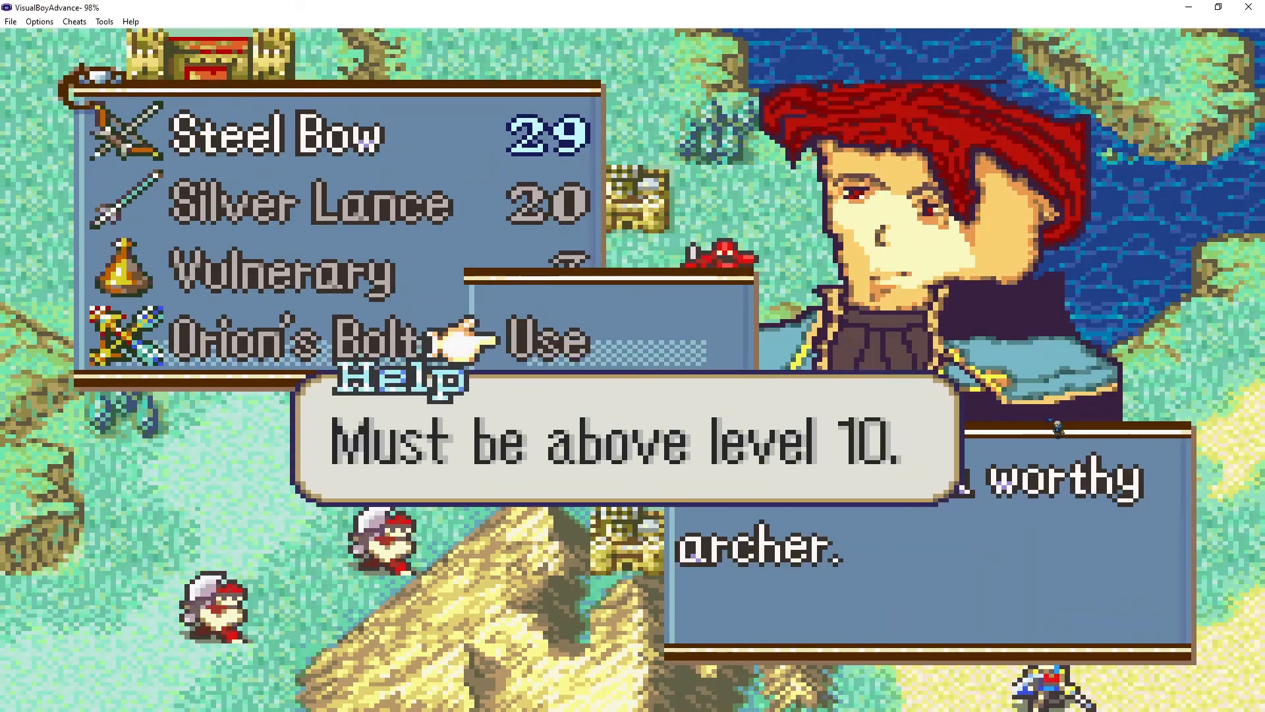
key("x")
key("x")
key("x")
key("x")
key("x")
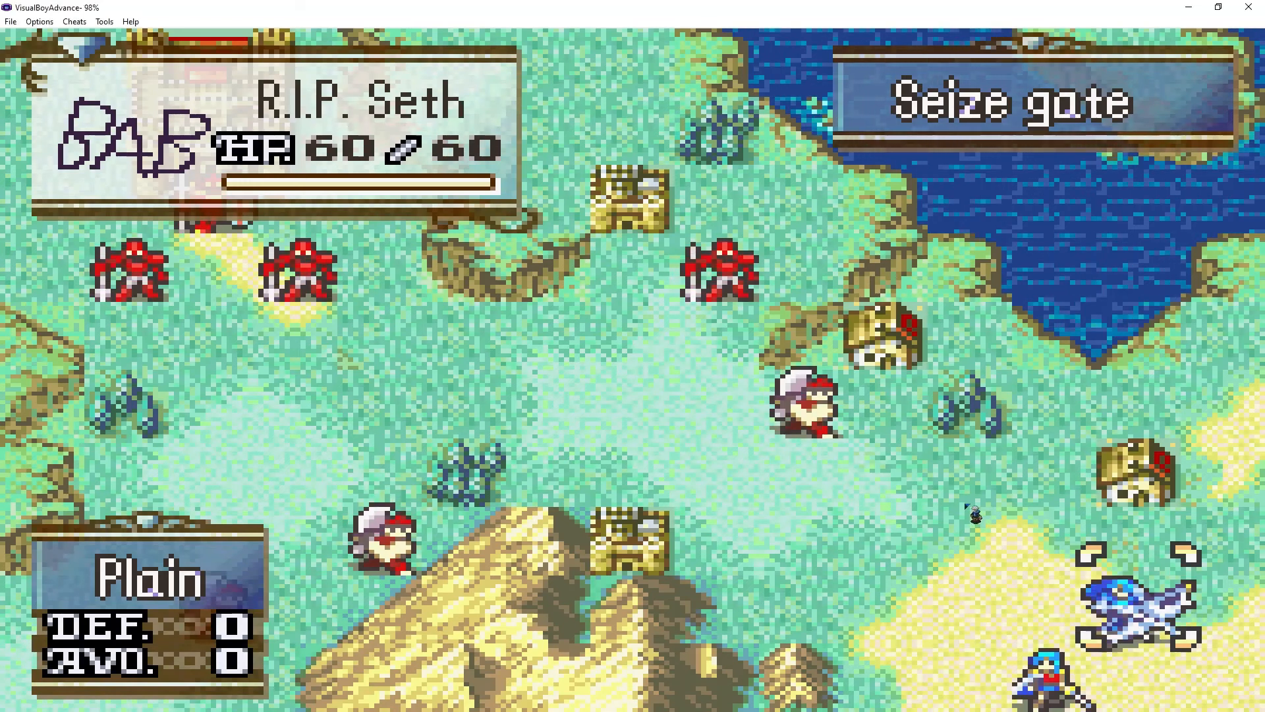
Check R.I.P. Seth's status and movement range on the map
key("s")
key("x")
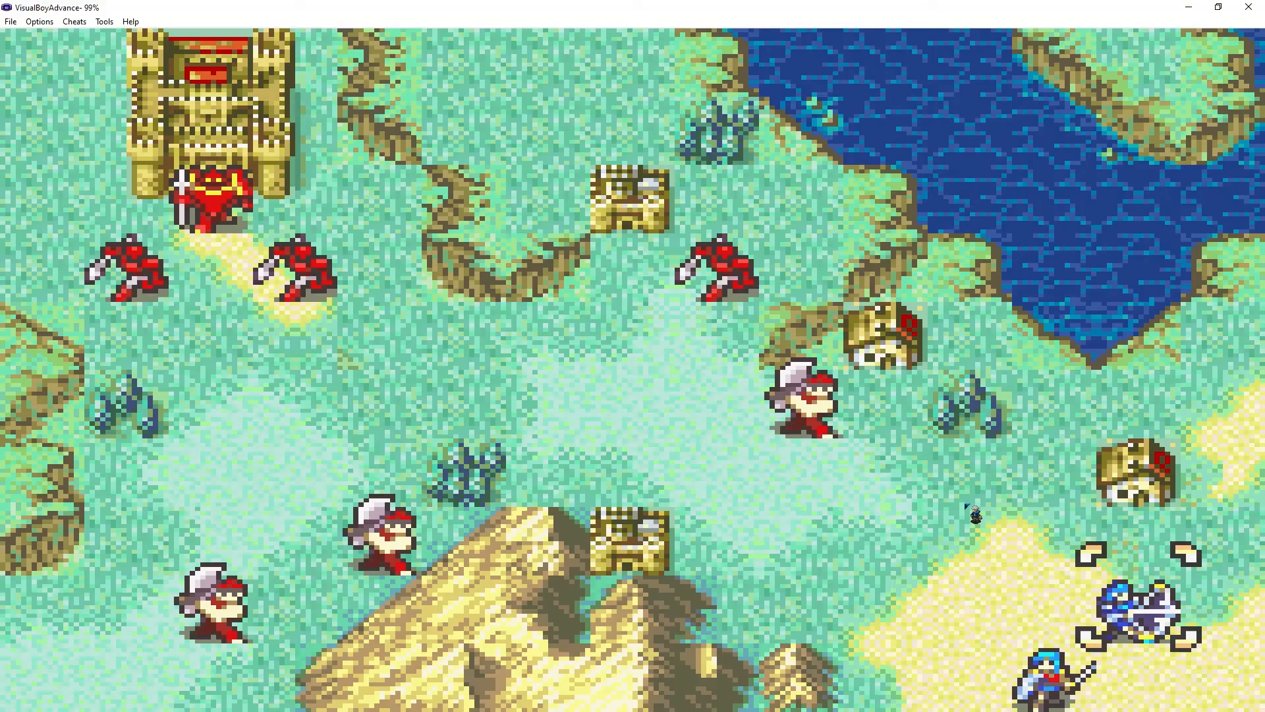
key("z")
key("x")
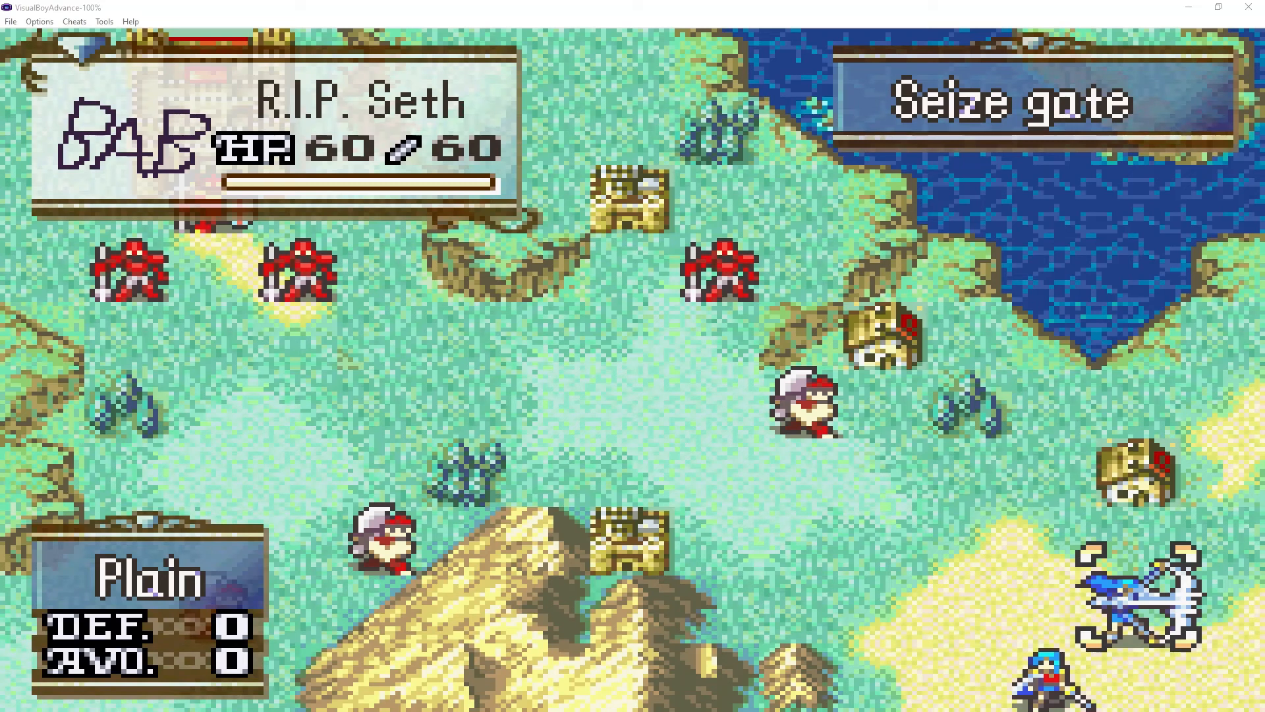
left_click(113, 8)
key("z")
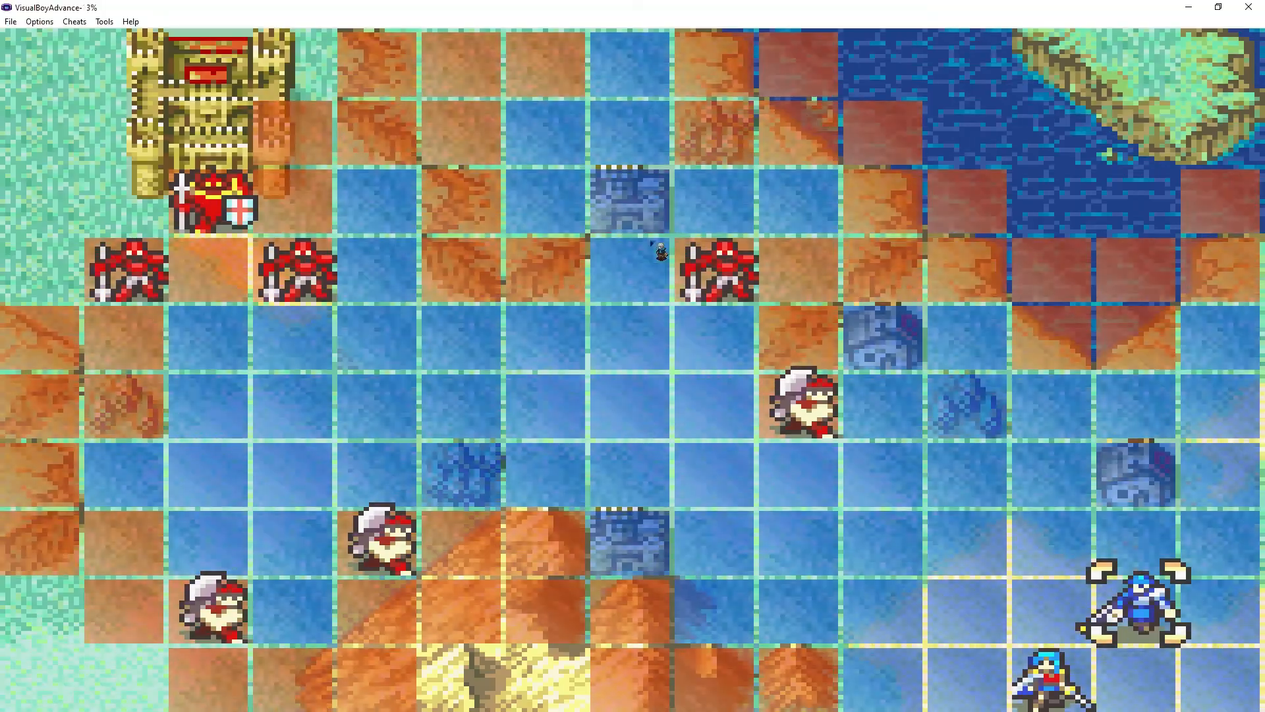
key("x")
key("s")
key("x")
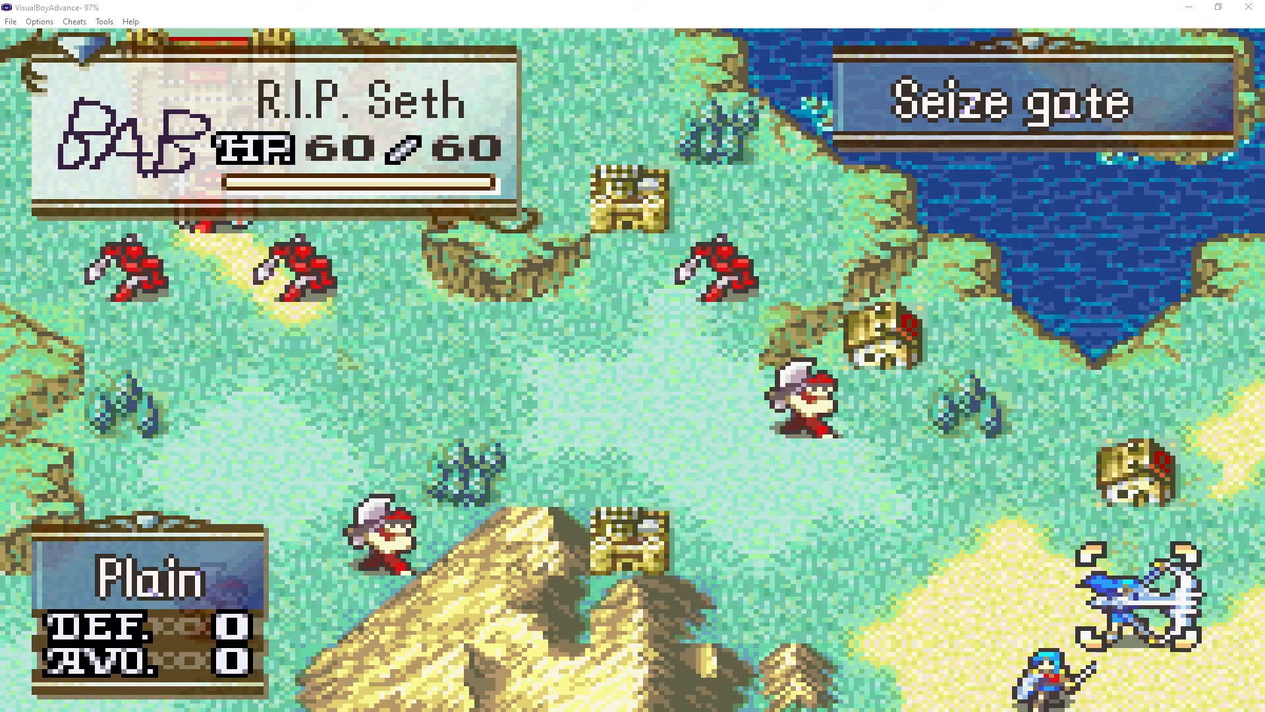
Use Orion's Bolt from R.I.P. Seth's items on the Peak tile to promote the unit to Ranger
left_click(704, 357)
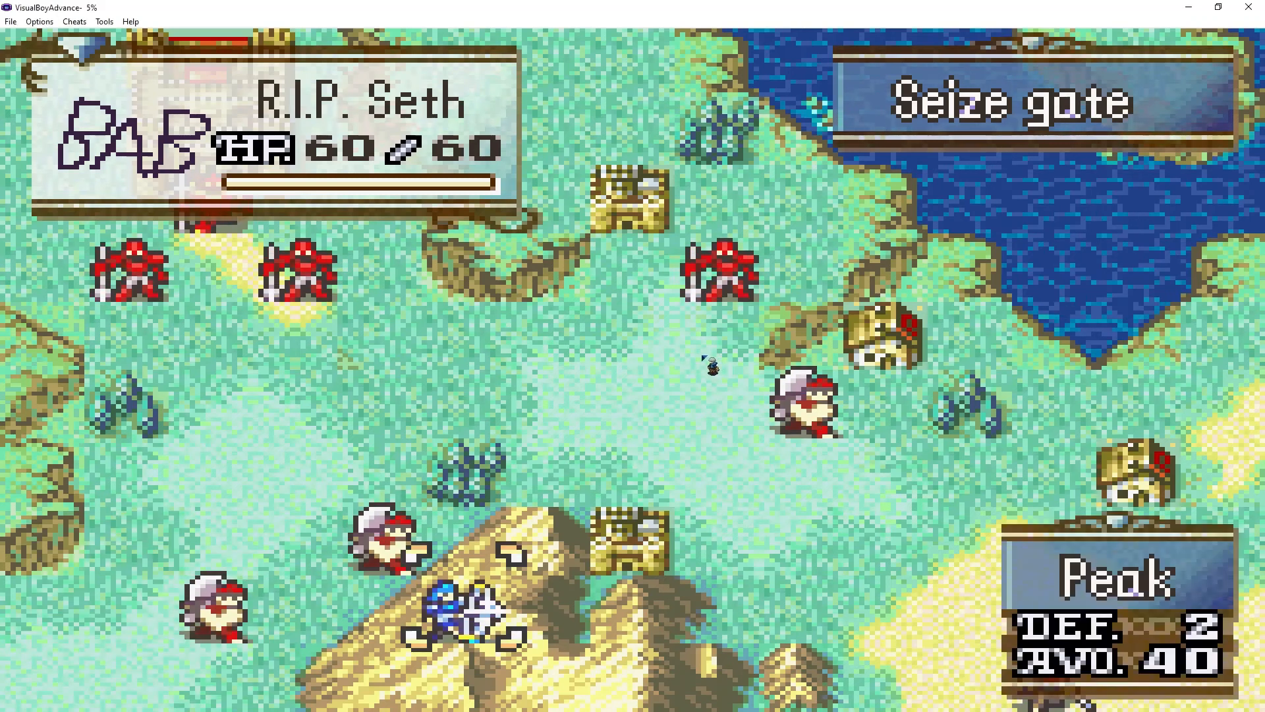
key("z")
key("z")
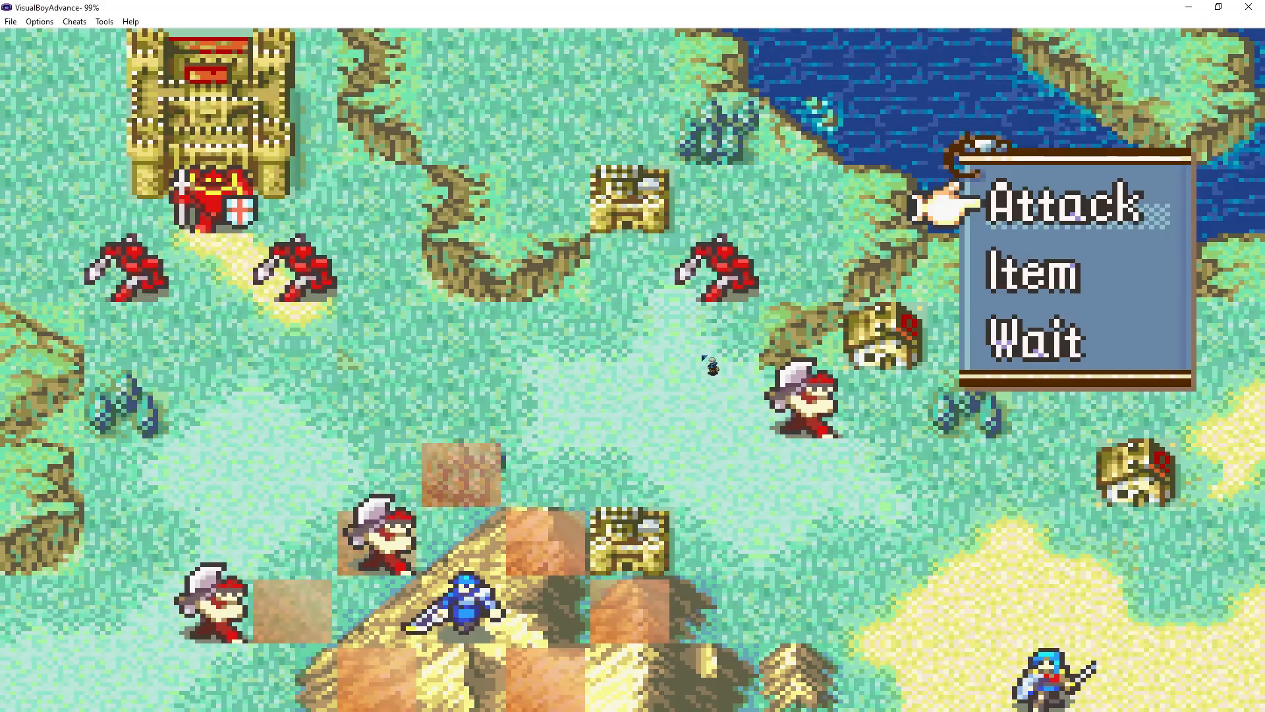
key("z")
key("Down")
key("Down")
key("Down")
key("z")
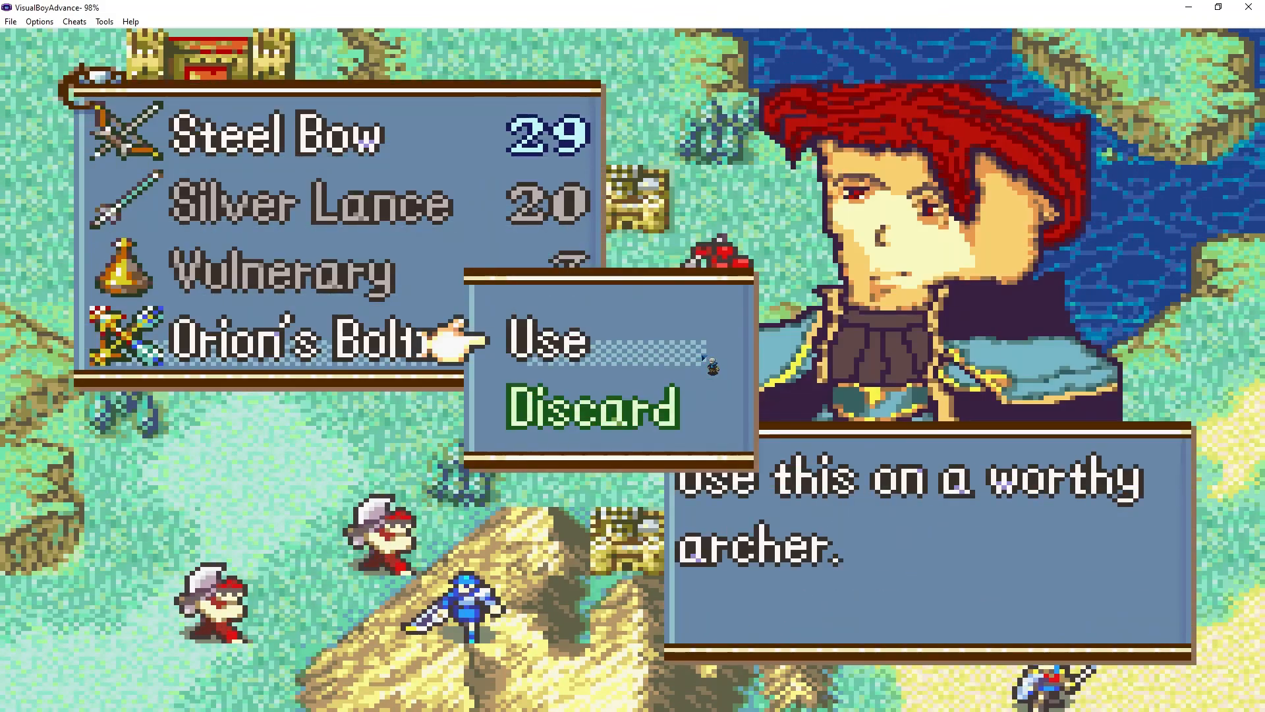
key("z")
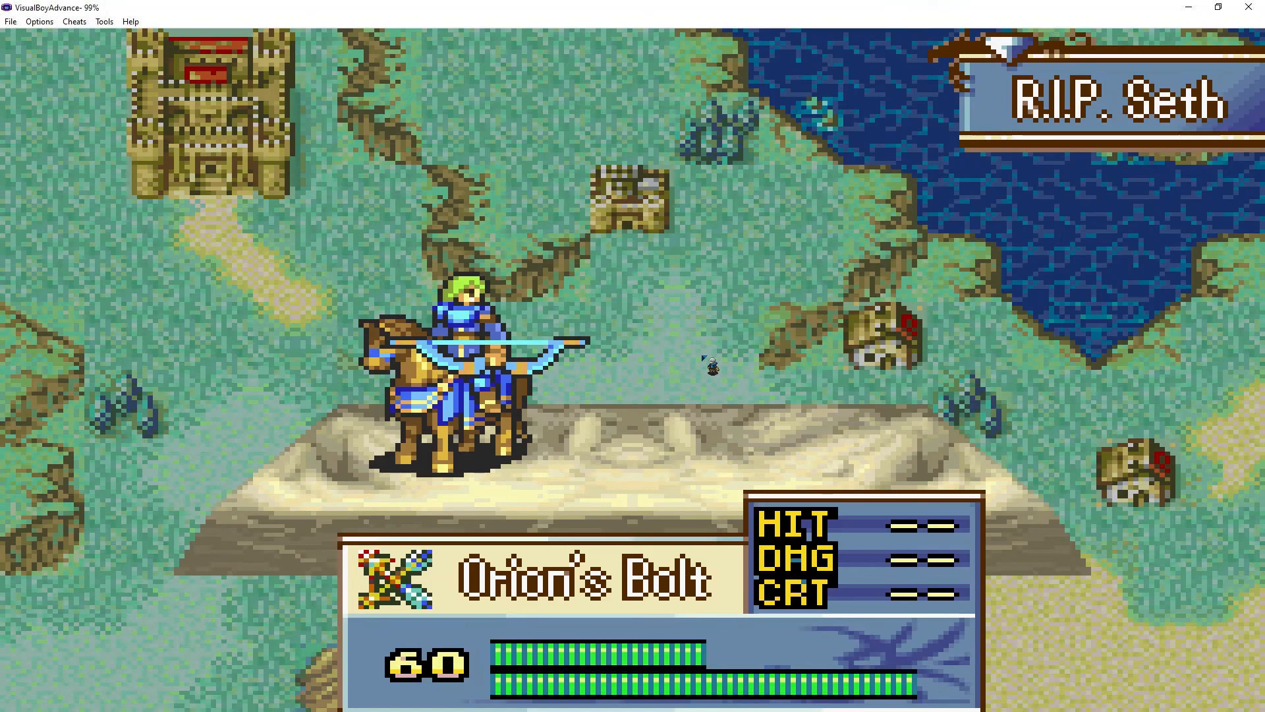
Inspect the promoted R.I.P. Seth's personal data and item help on the status screen
key("s")
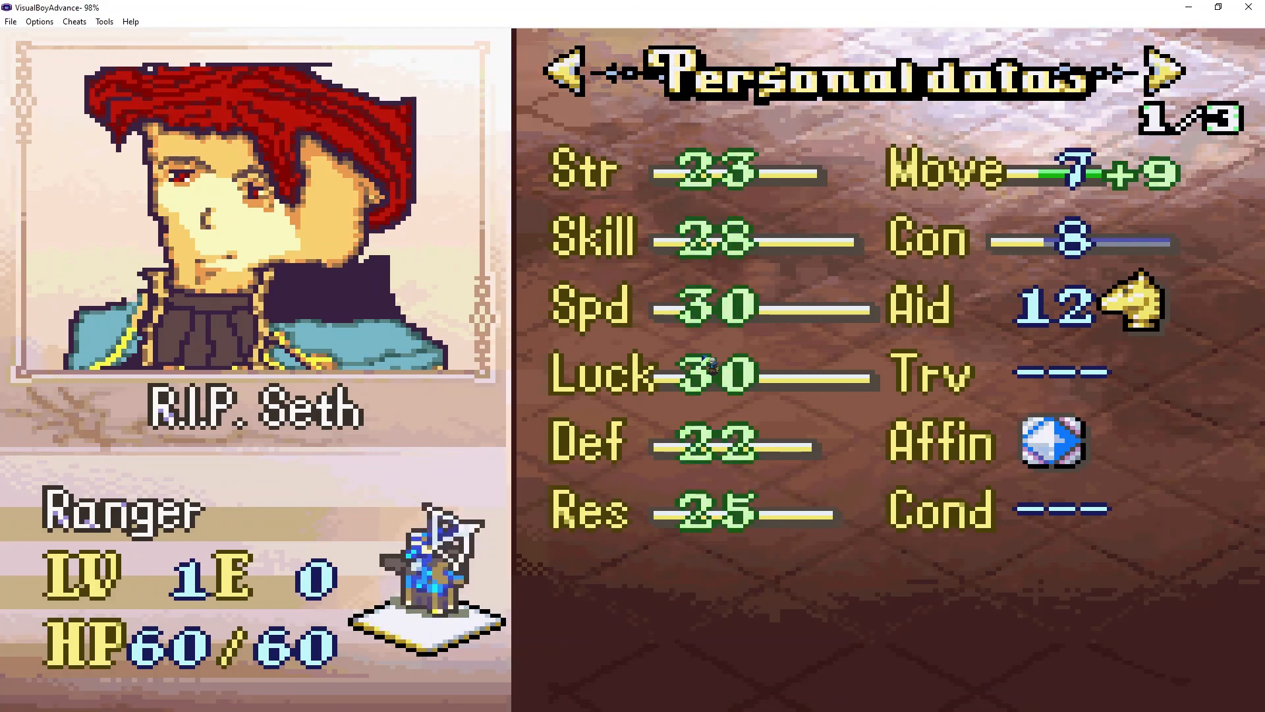
key("x")
key("s")
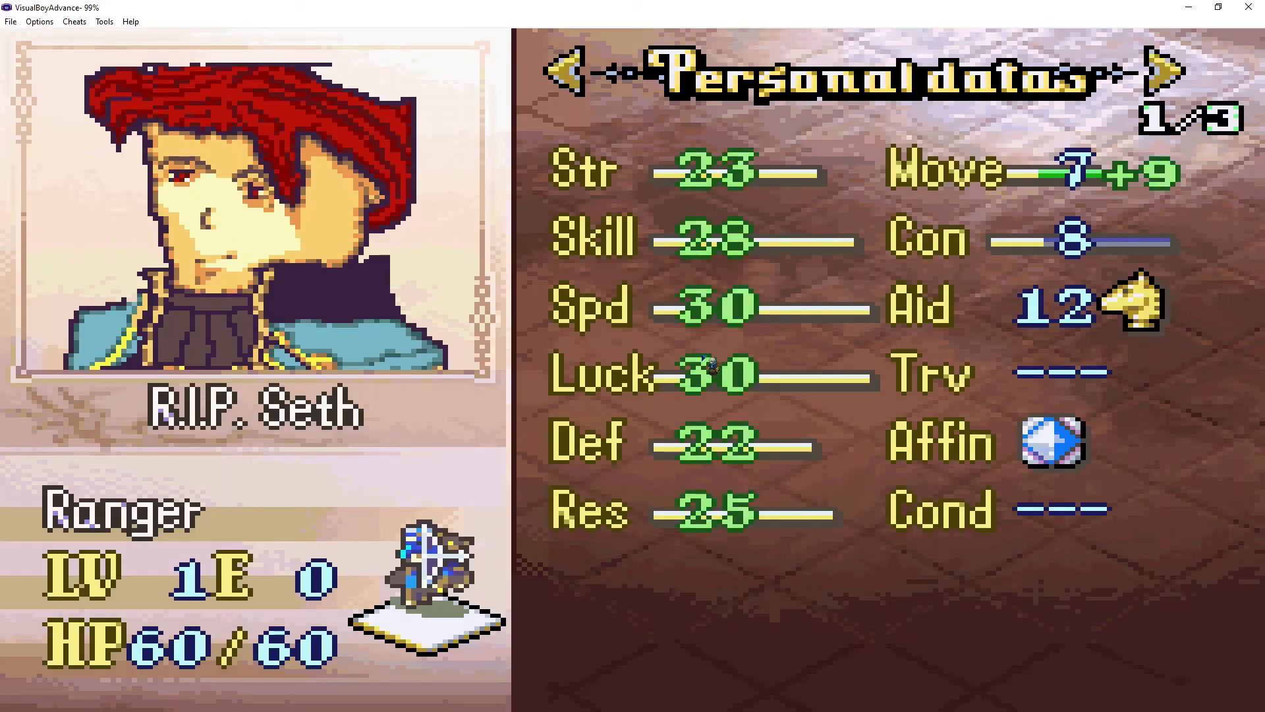
key("Right")
key("s")
key("Down")
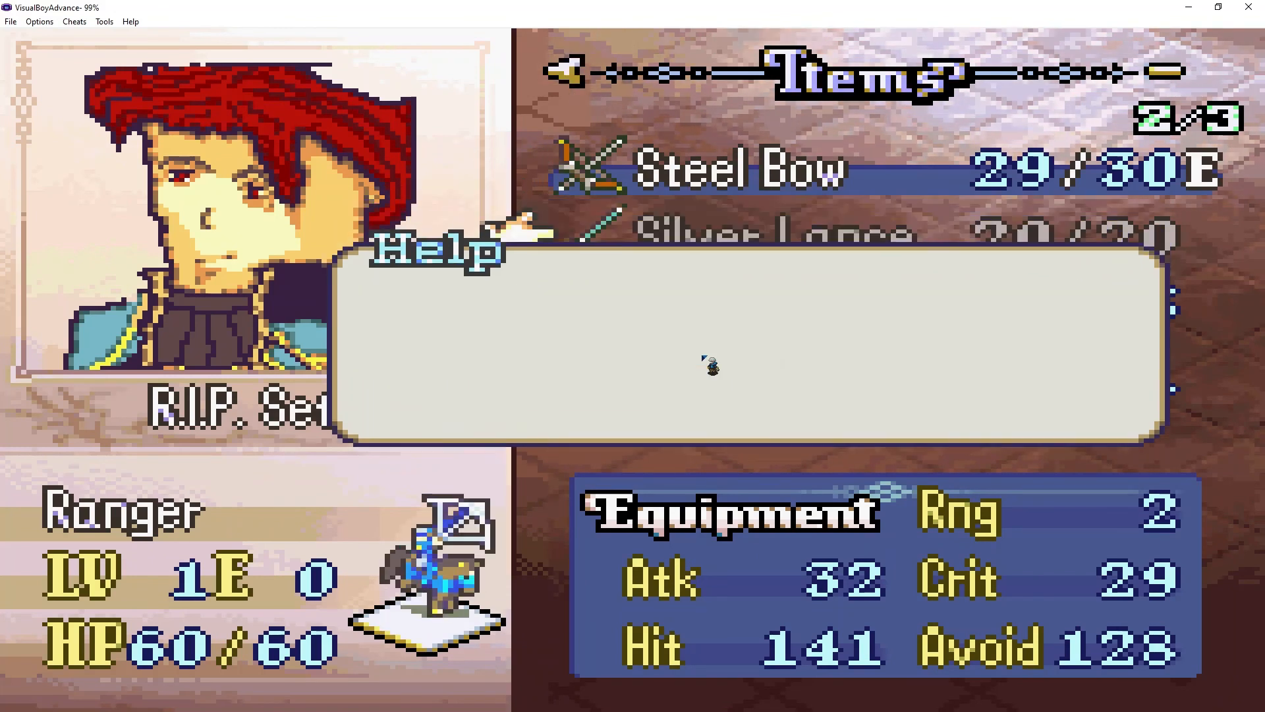
key("x")
key("x")
End the player turn and speed through the enemy phase and the dialogue that follows
key("z")
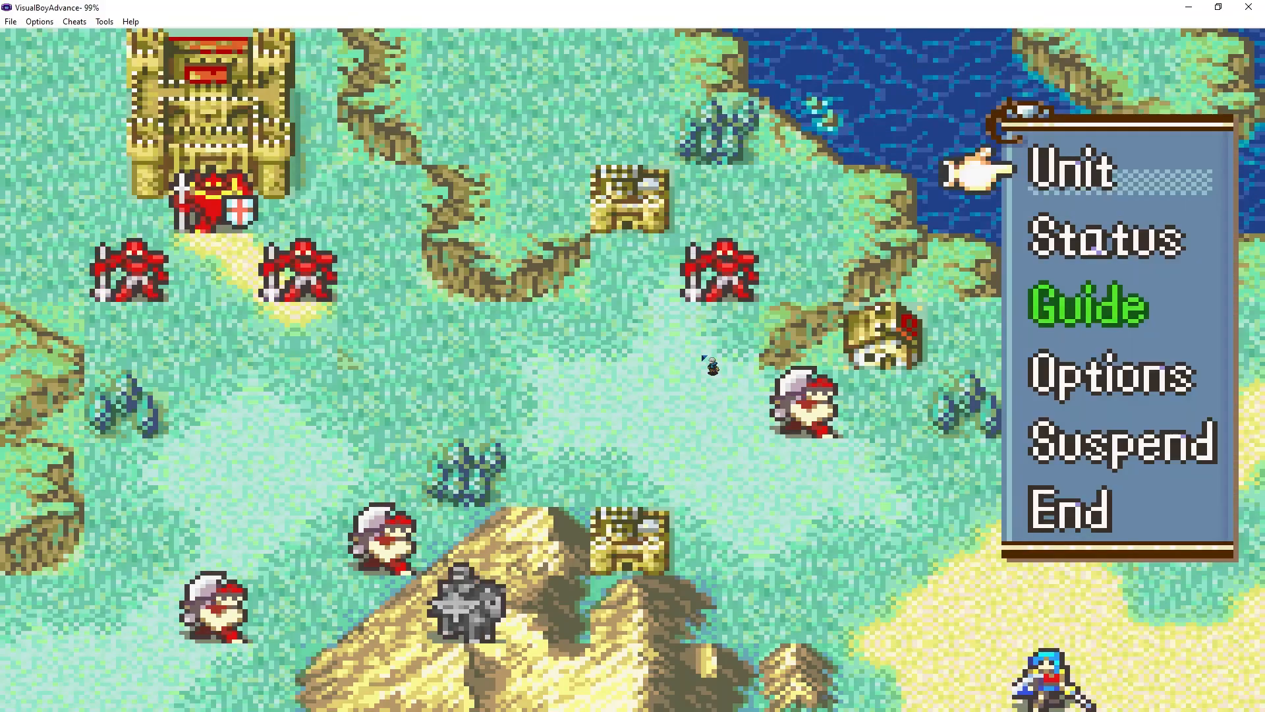
key("Up")
key("z")
key("Return")
key("space")
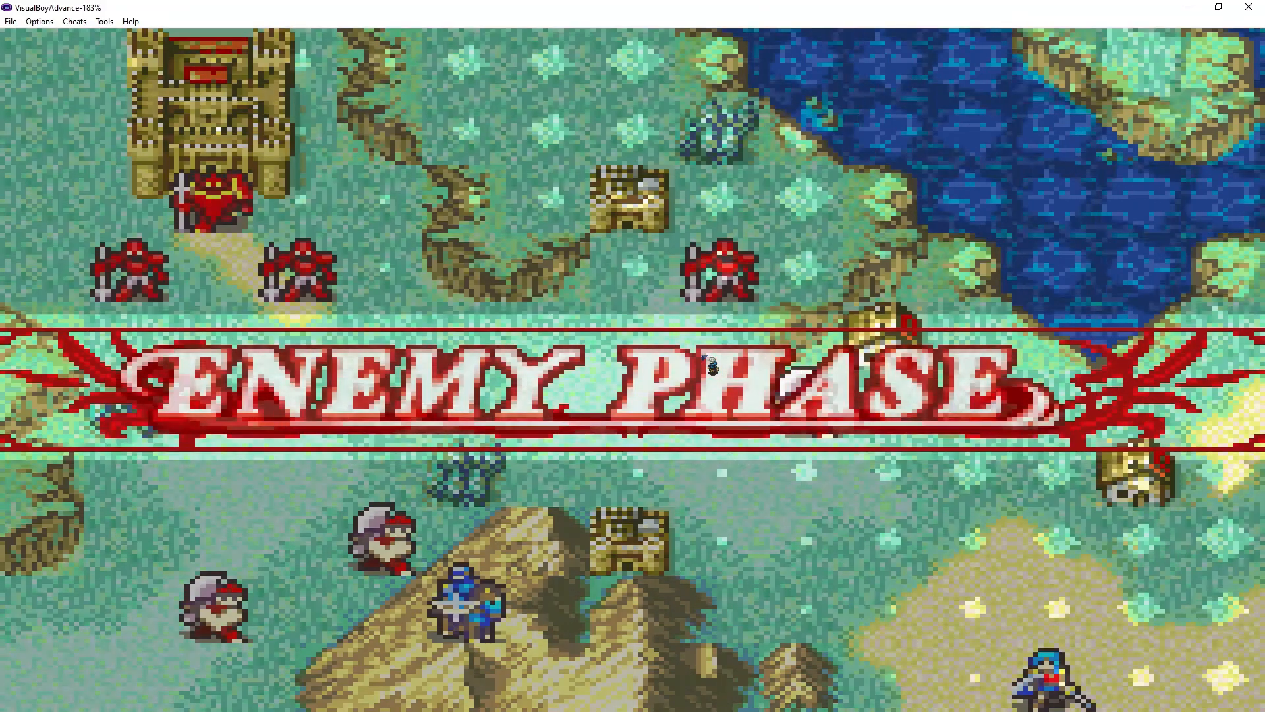
key("Return")
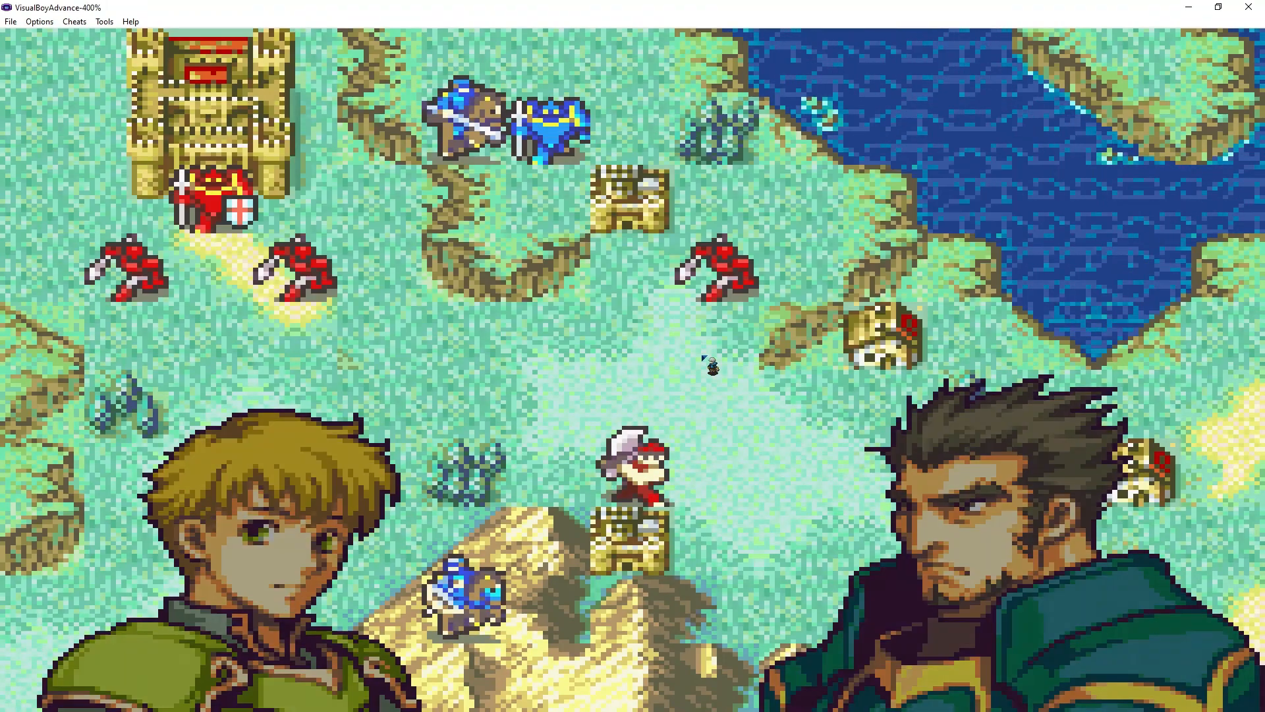
Reopen R.I.P. Seth's status screen and page from the items to the personal data
key("a")
key("s")
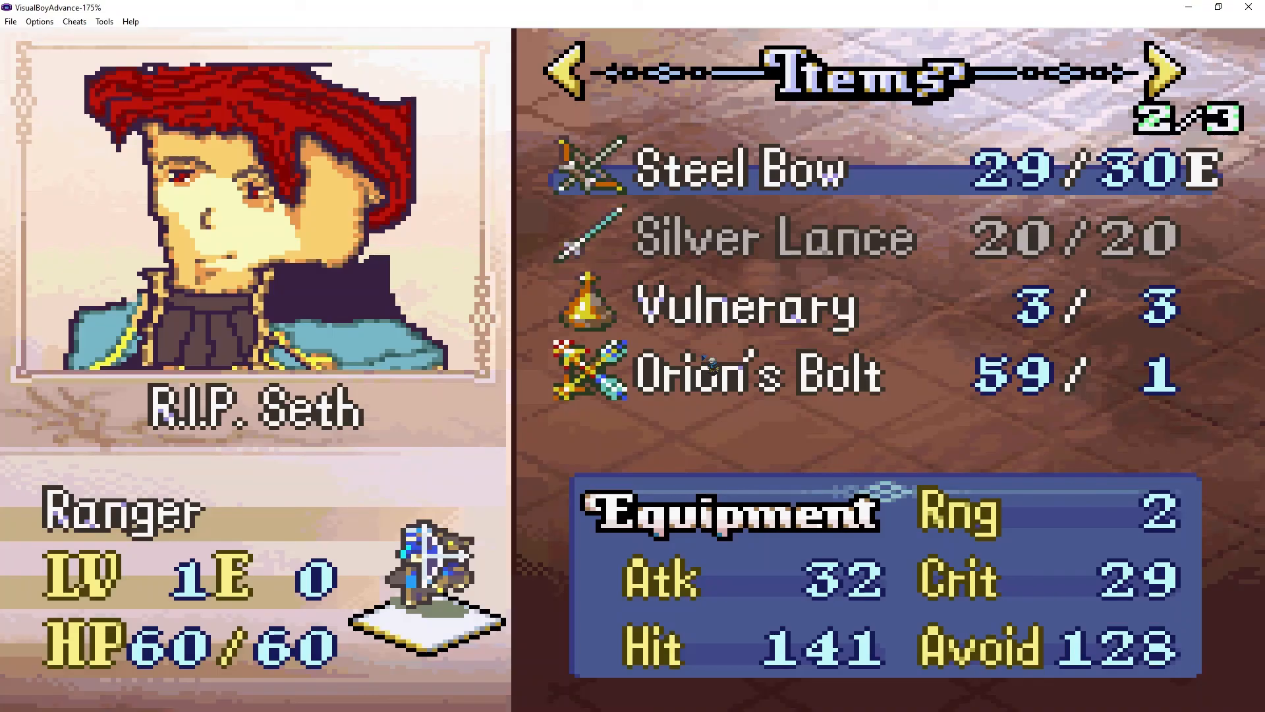
key("Right")
key("Right")
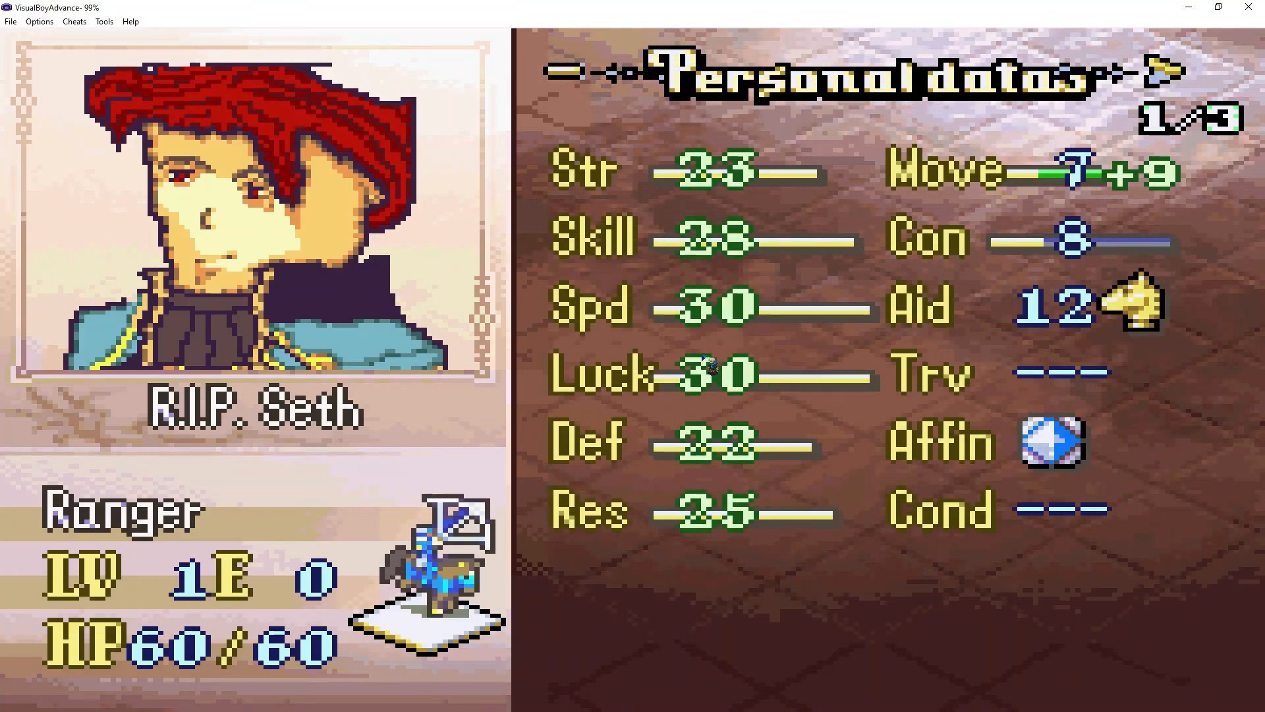